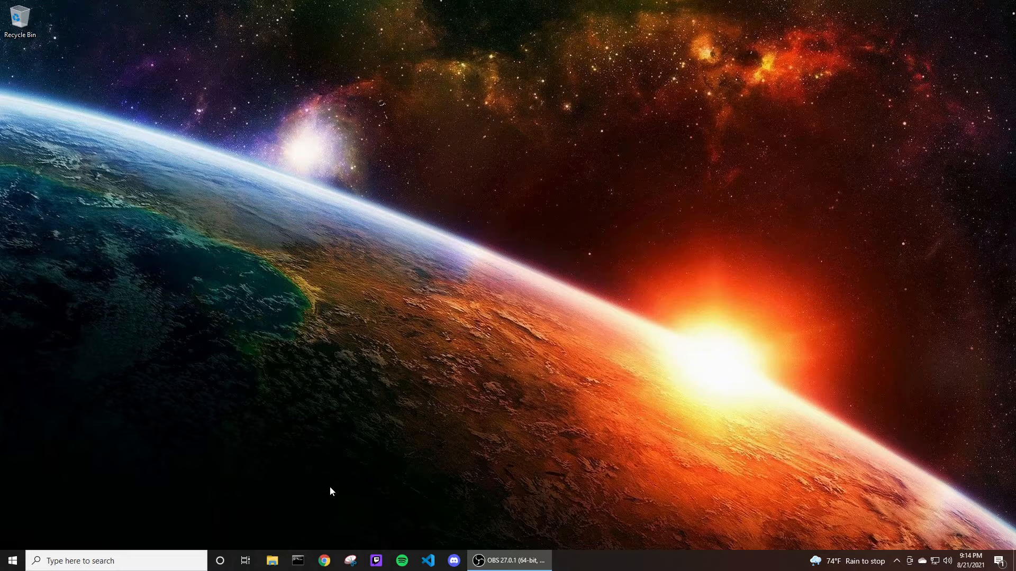
# Launch Chrome, choose the second profile, and focus the address bar.
pyautogui.click(324, 560)
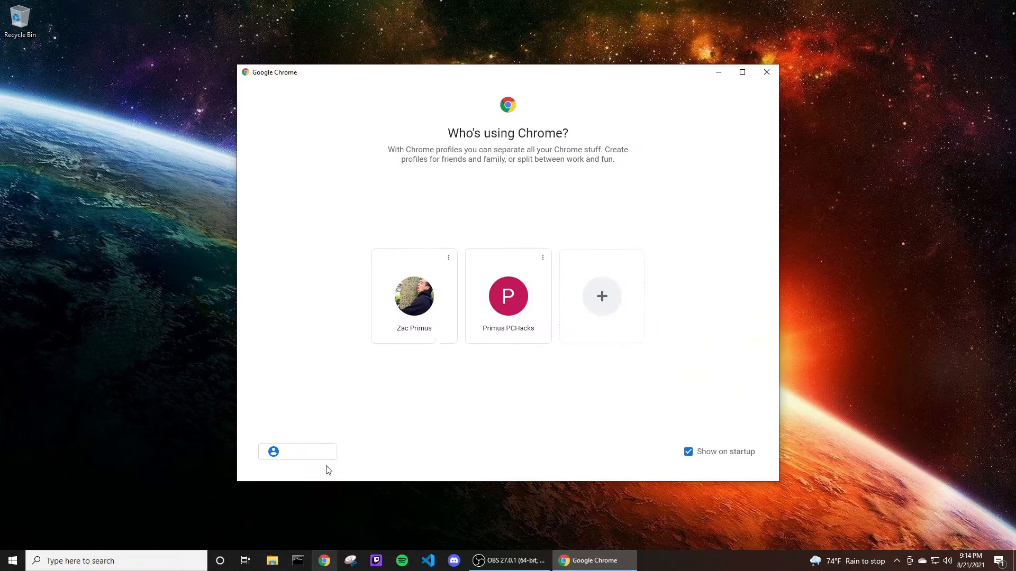
pyautogui.click(515, 298)
pyautogui.click(344, 29)
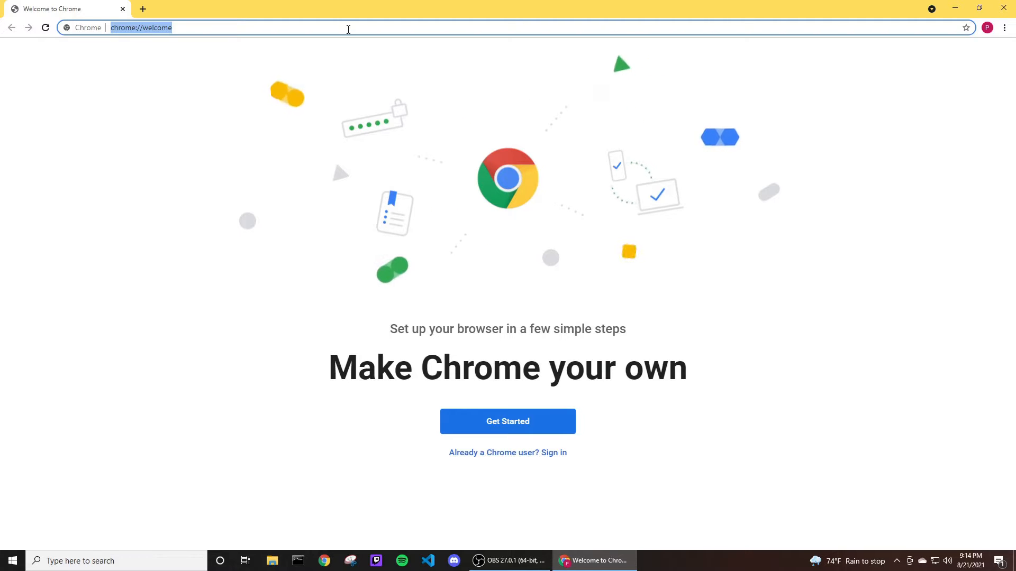
# Search Google for minecraft forge server.
pyautogui.write('mine')
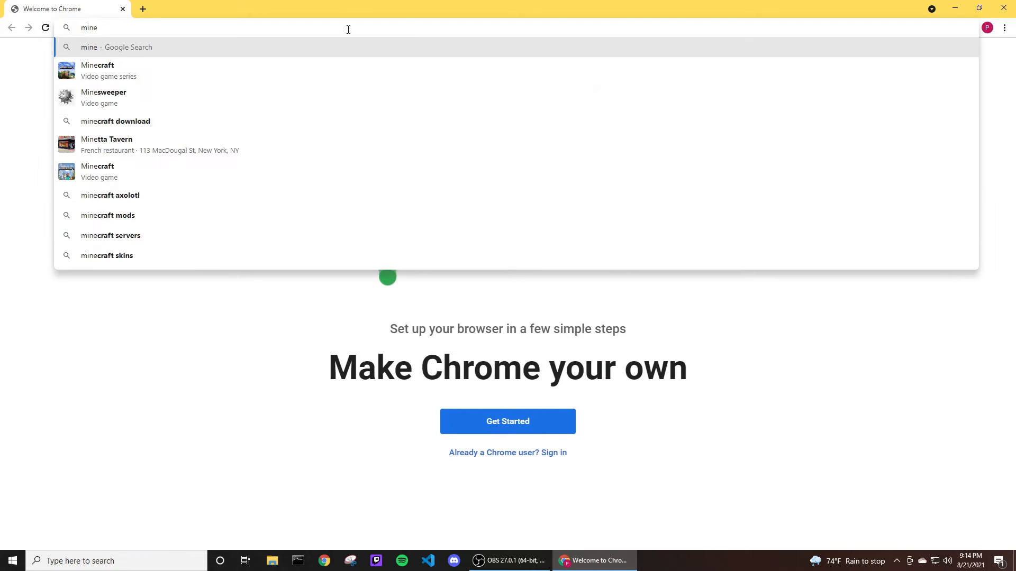
pyautogui.write('craft ')
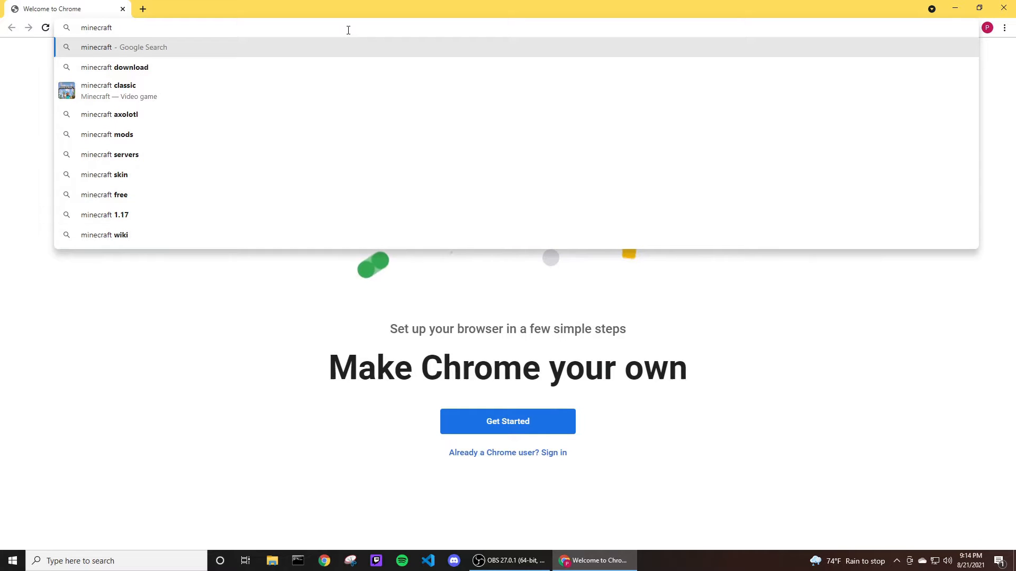
pyautogui.write('s')
pyautogui.press('BackSpace')
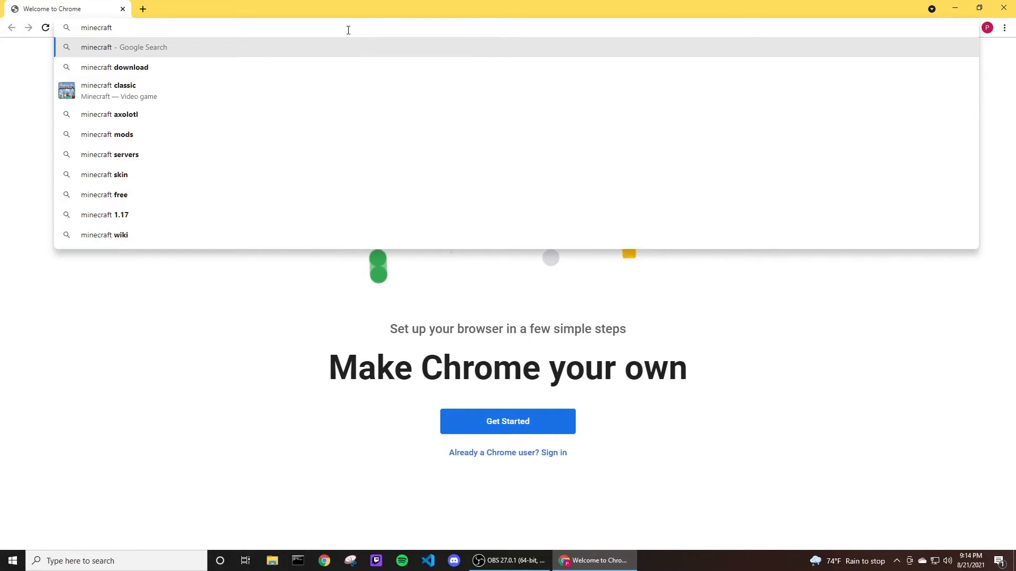
pyautogui.write('forge serve')
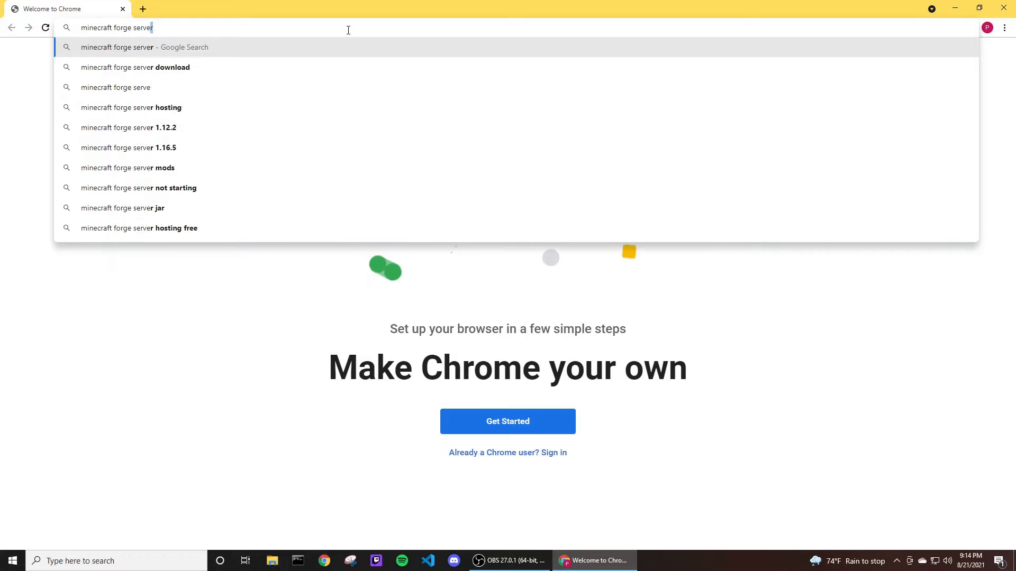
pyautogui.write('r')
pyautogui.press('Return')
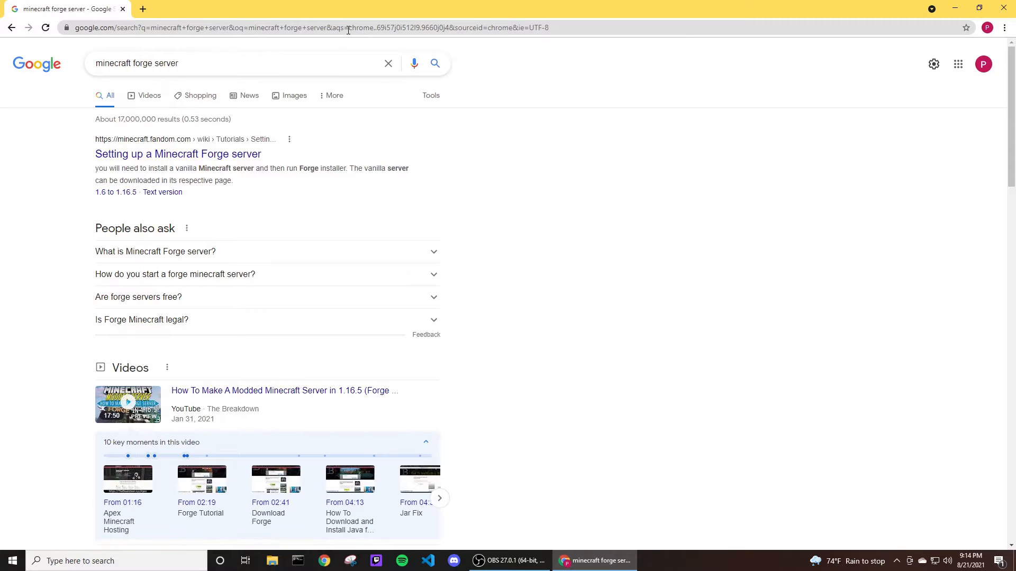
# Open the Downloads for Minecraft Forge result from files.minecraftforge.net.
pyautogui.scroll(-7, 223, 191)
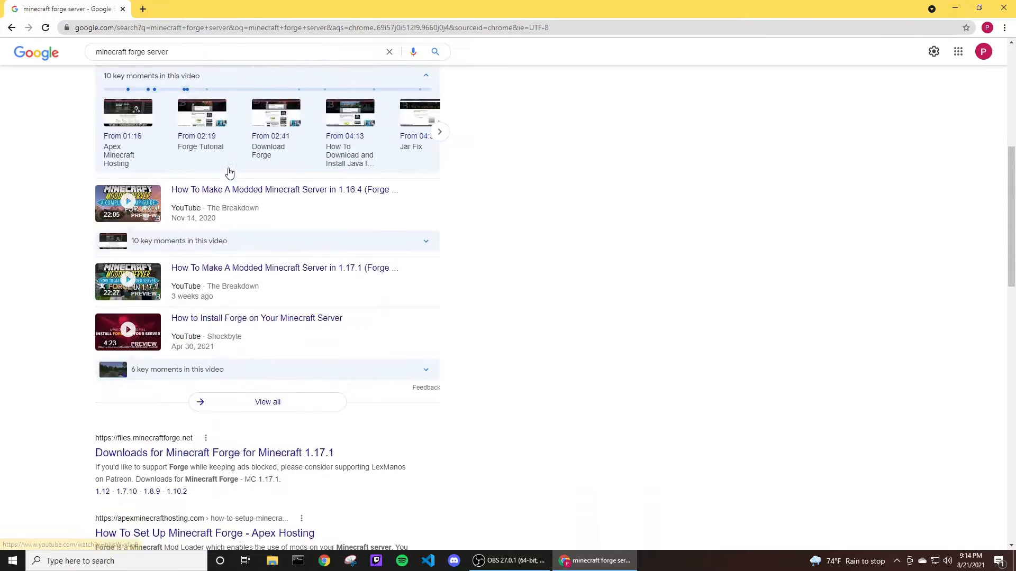
pyautogui.scroll(-4, 229, 173)
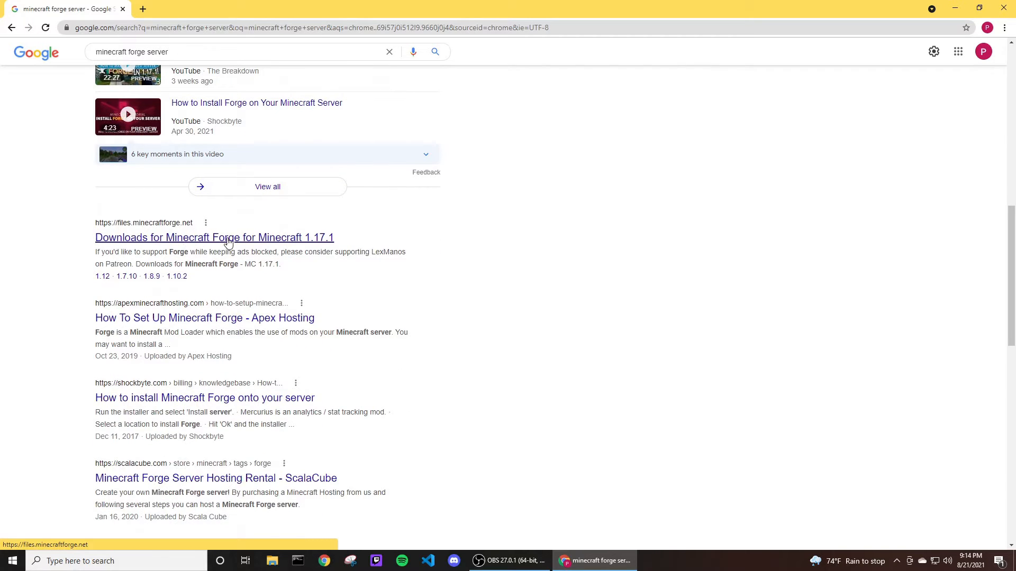
pyautogui.click(241, 239)
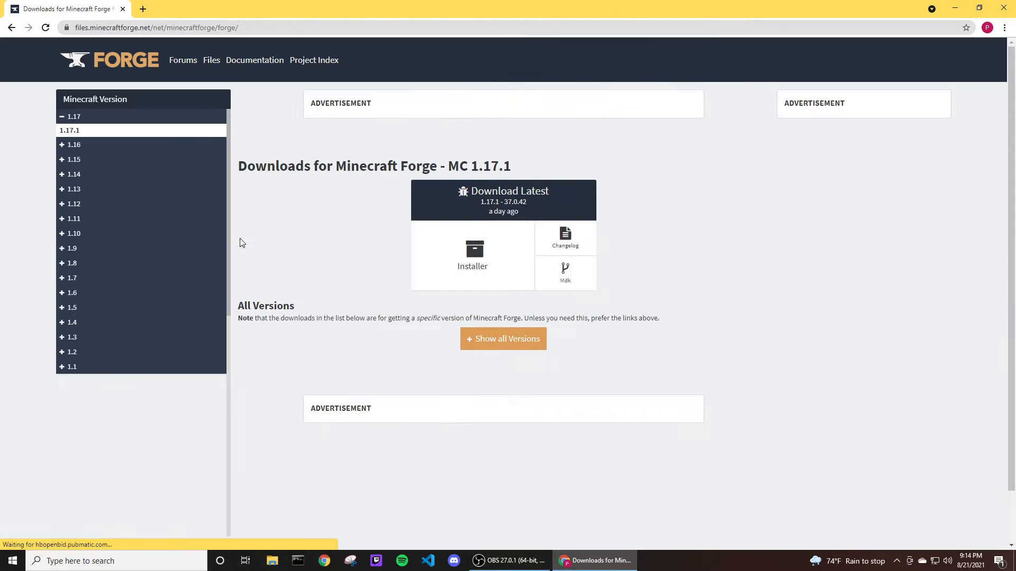
# Open the Forge downloads page for Minecraft version 1.12.2.
pyautogui.doubleClick(121, 29)
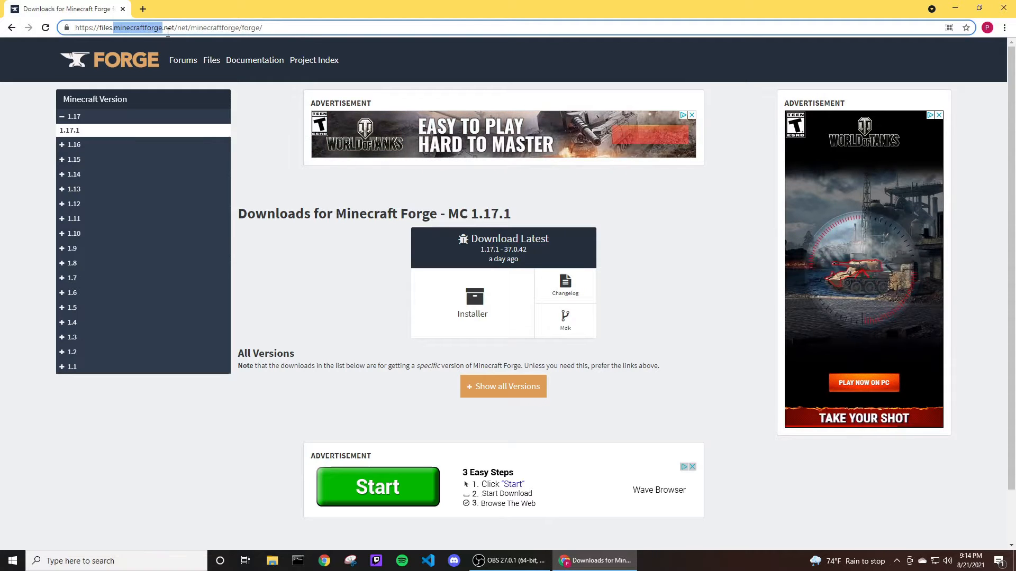
pyautogui.click(337, 27)
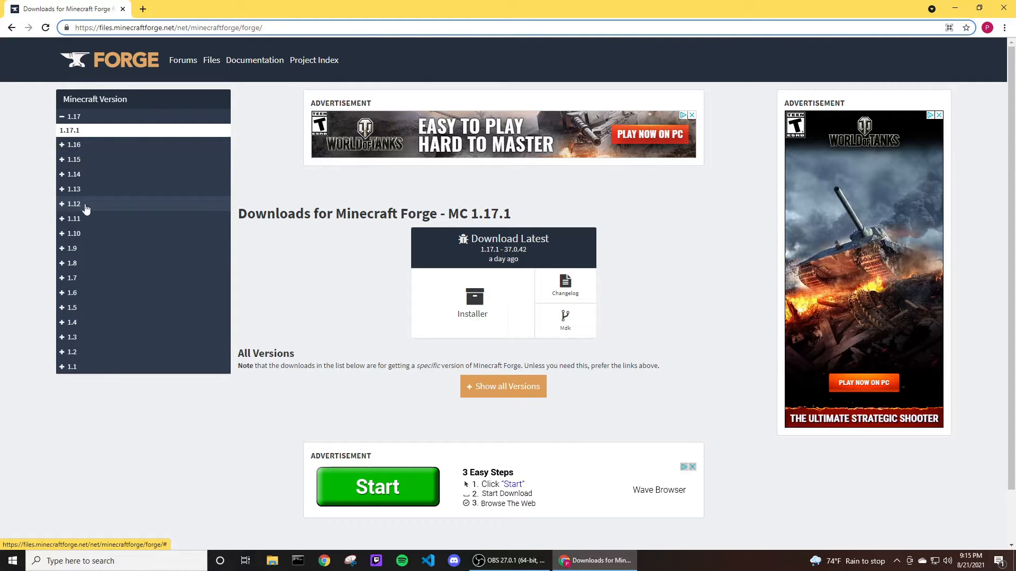
pyautogui.click(62, 206)
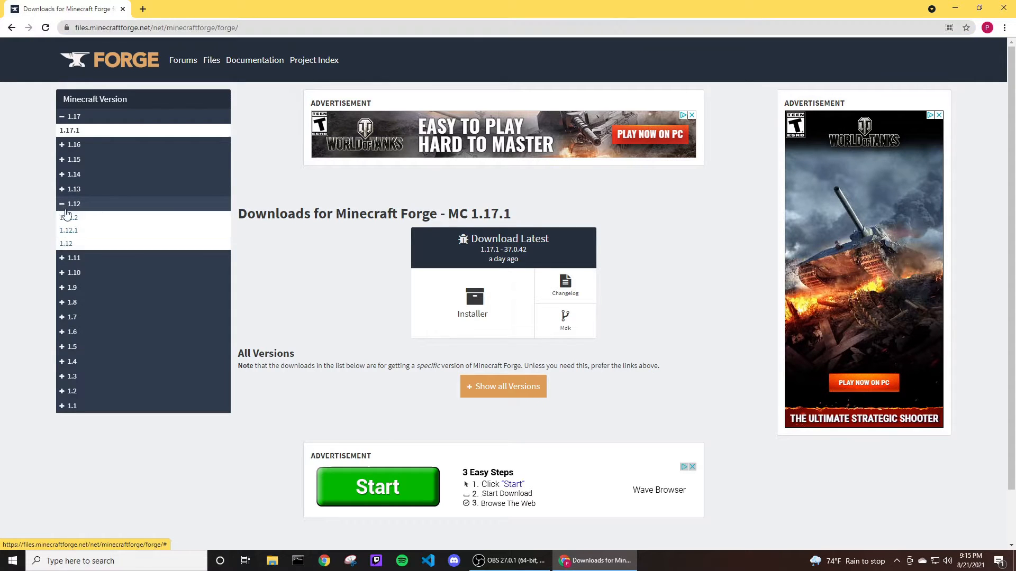
pyautogui.click(74, 219)
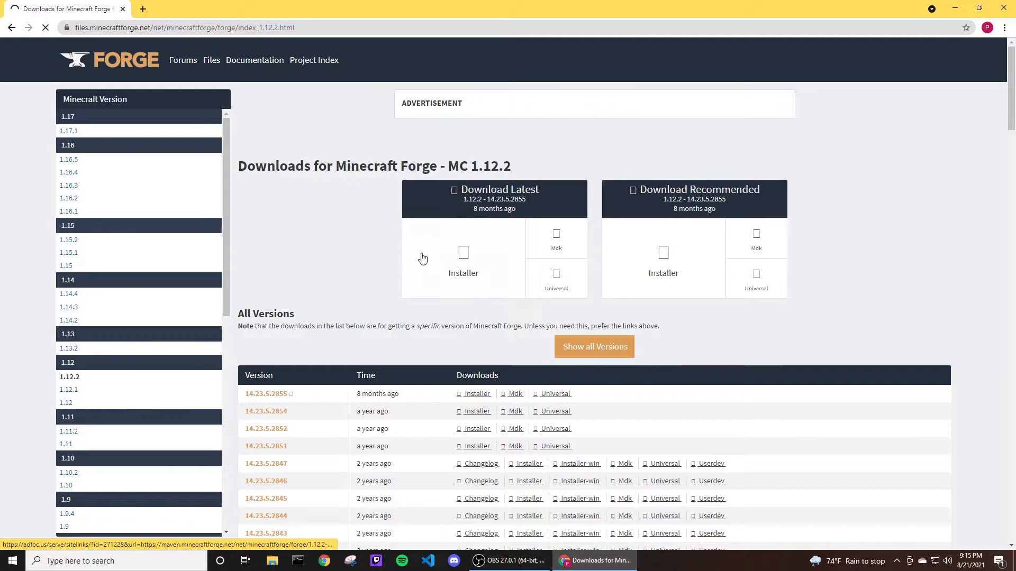
# Download the recommended 1.12.2 Forge installer, skipping the ad page and keeping the jar file.
pyautogui.scroll(-2, 405, 279)
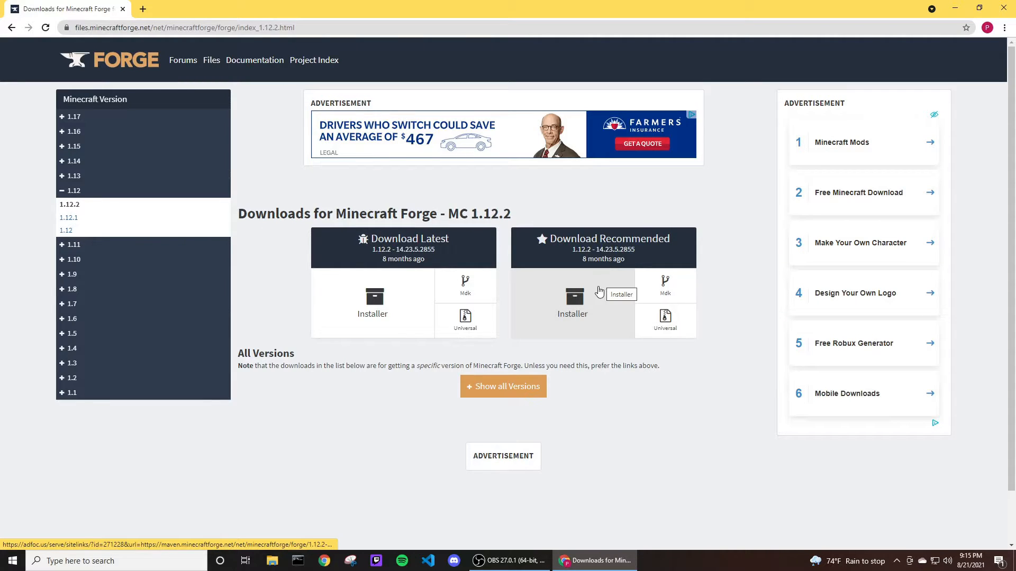
pyautogui.doubleClick(611, 239)
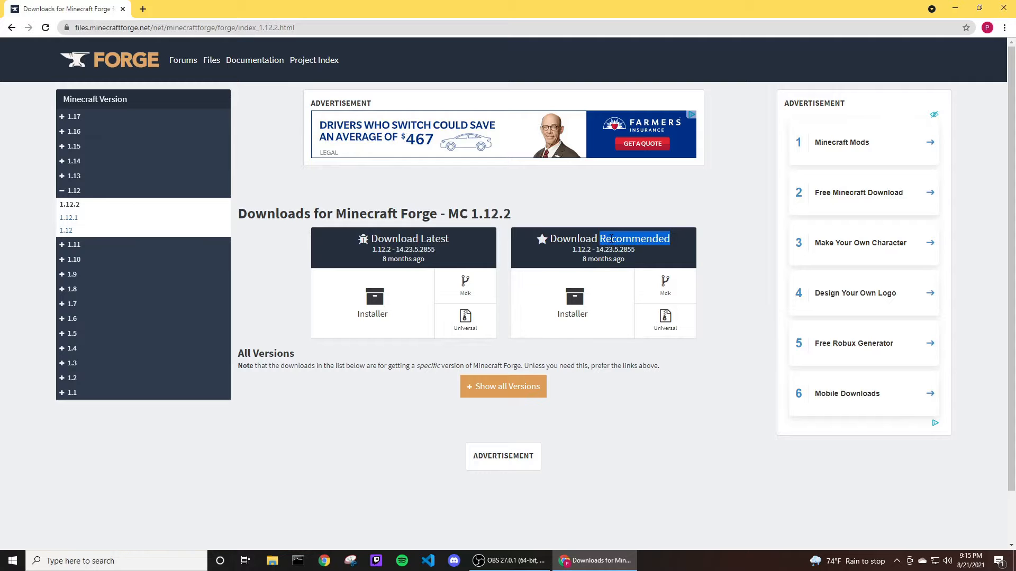
pyautogui.click(584, 239)
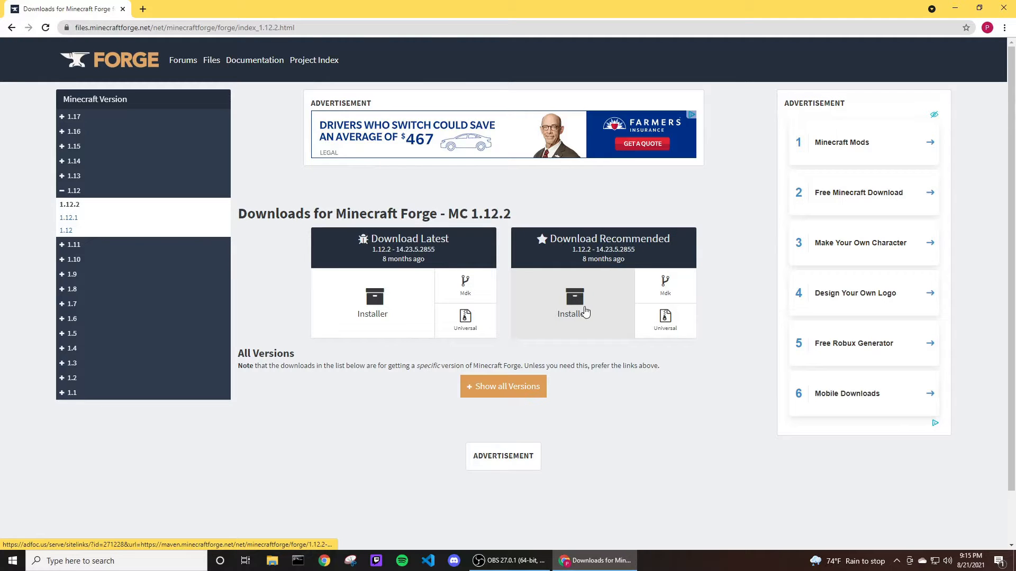
pyautogui.click(585, 312)
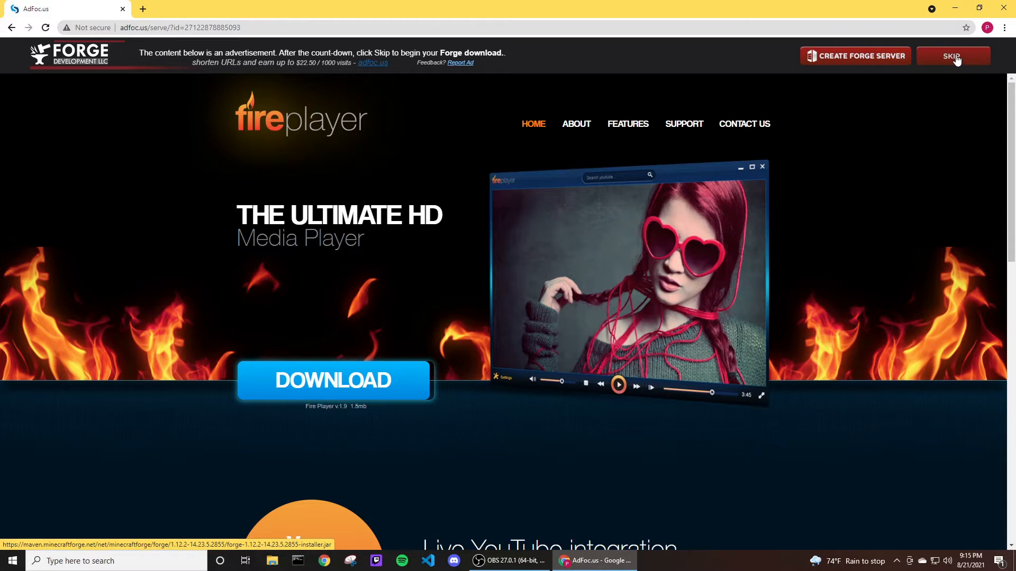
pyautogui.click(955, 59)
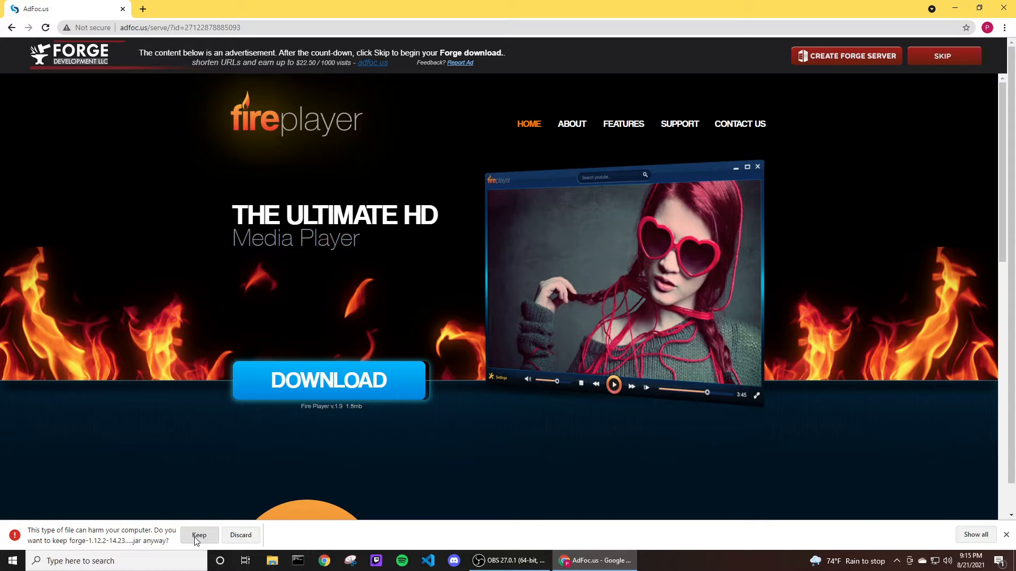
pyautogui.click(197, 540)
# Show the downloaded installer jar in its folder and run it.
pyautogui.click(113, 536)
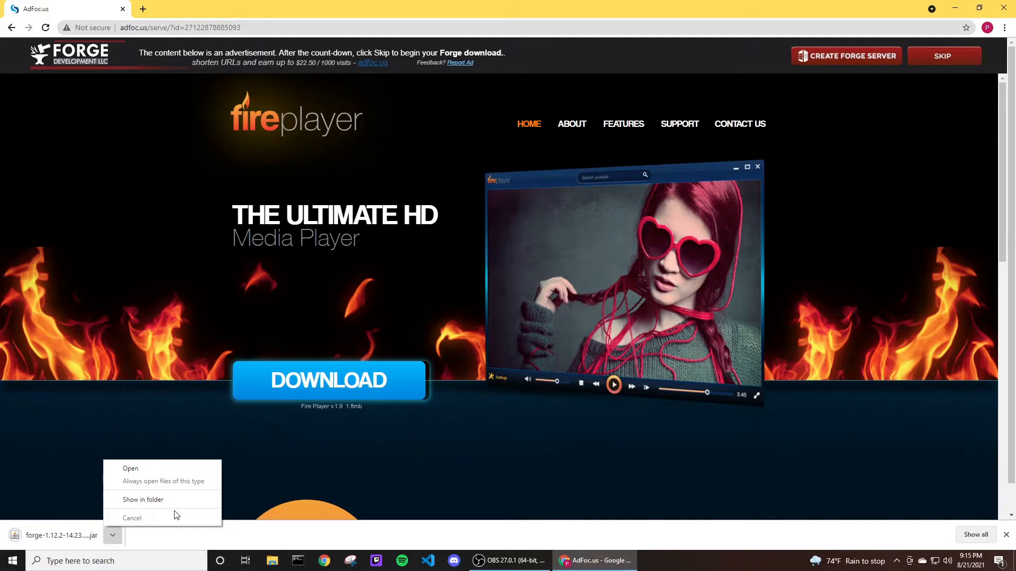
pyautogui.click(175, 500)
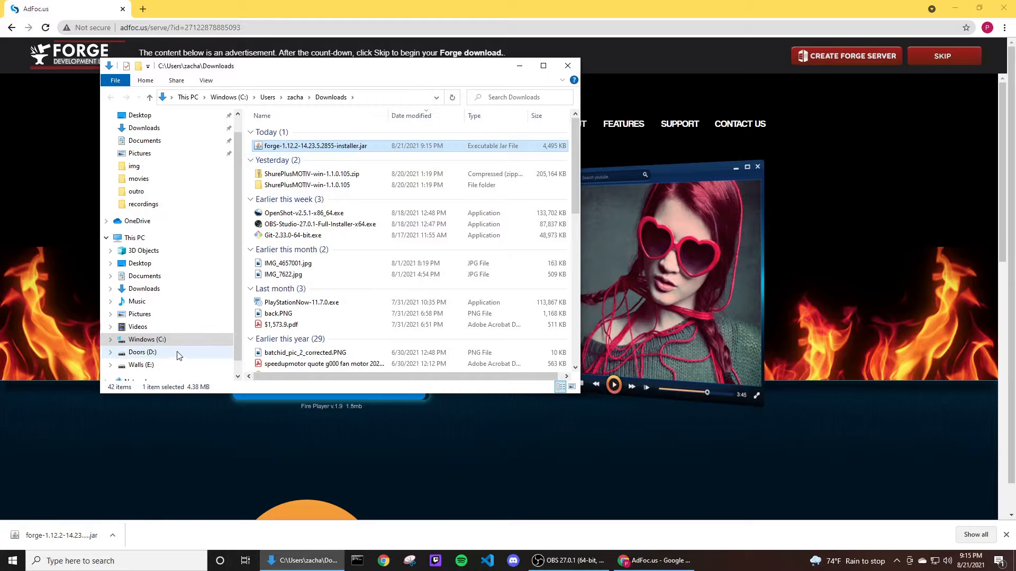
pyautogui.click(115, 537)
pyautogui.click(164, 502)
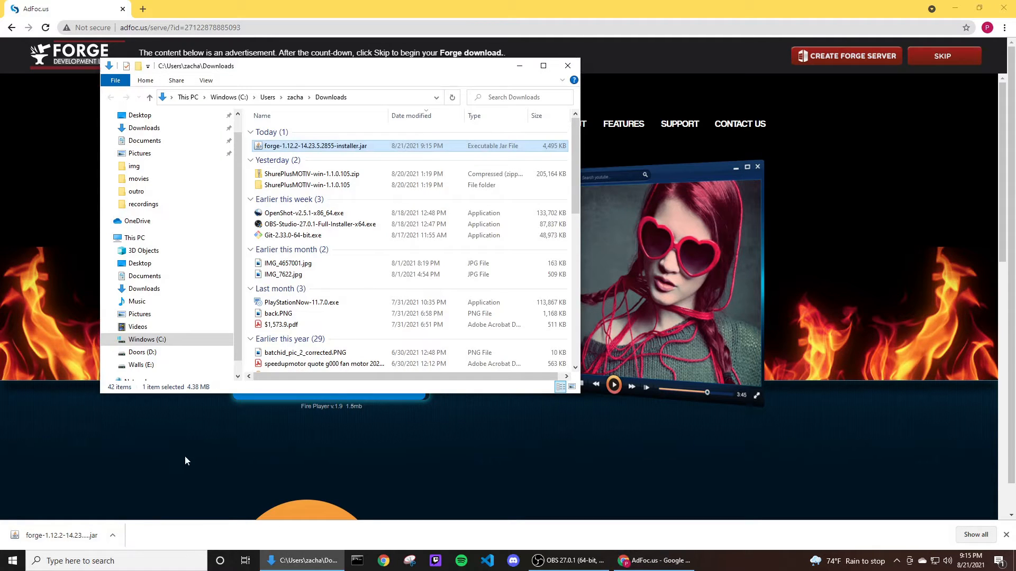
pyautogui.doubleClick(324, 151)
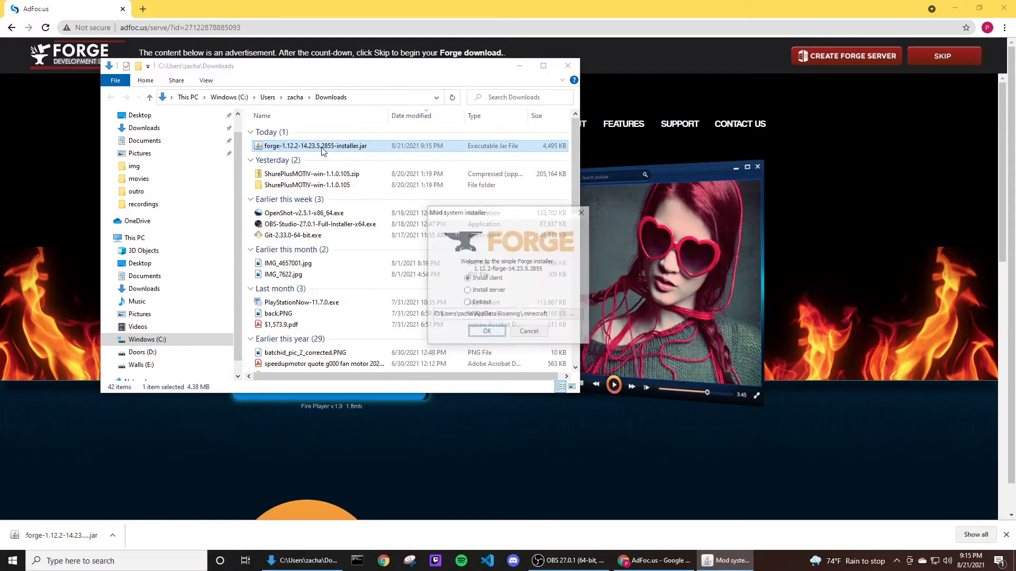
# Choose Install server and browse to E:\Minecraft\server\server 1.12.2 as the install location.
pyautogui.click(496, 294)
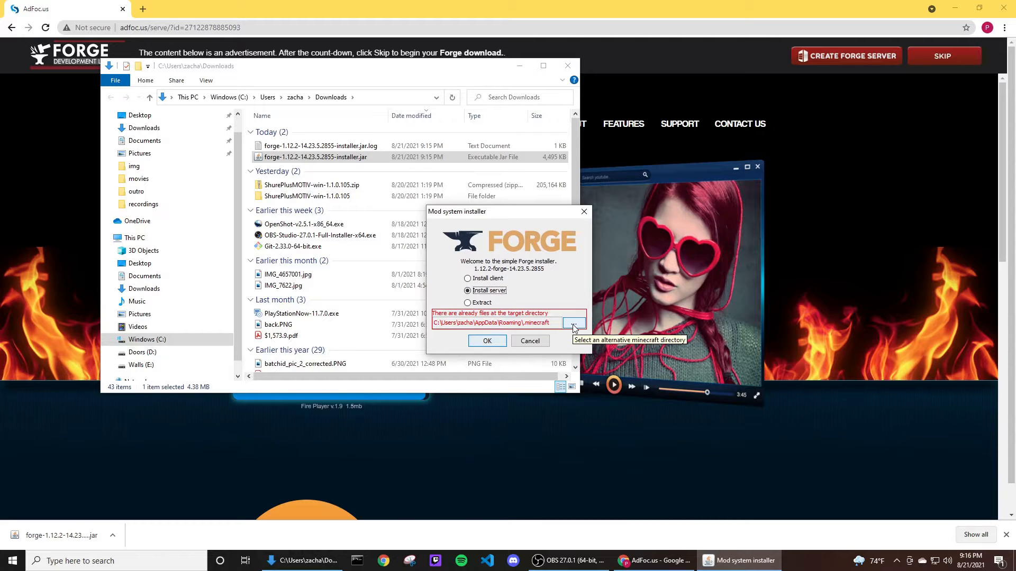
pyautogui.click(574, 323)
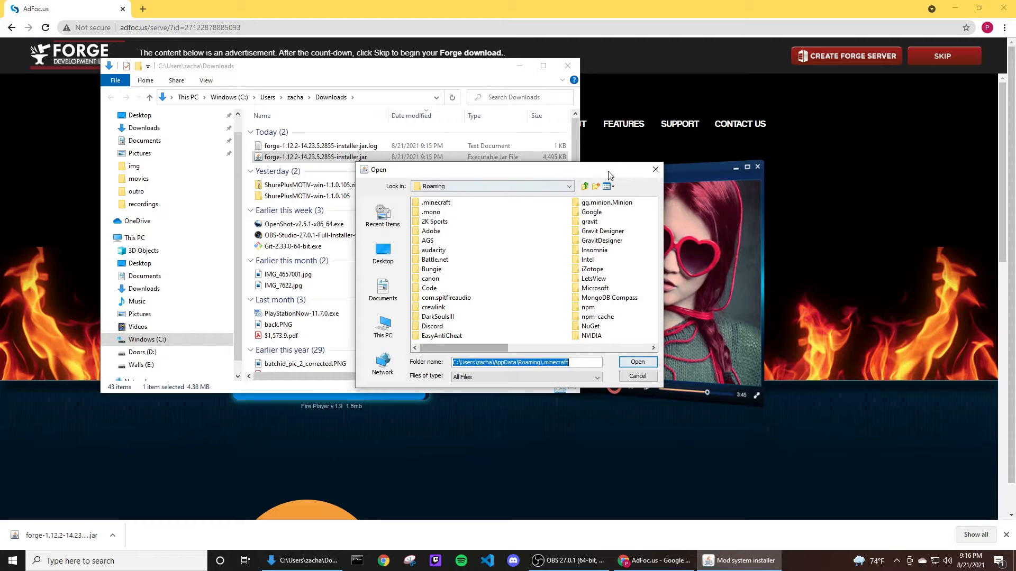
pyautogui.moveTo(591, 175); pyautogui.dragTo(358, 219)
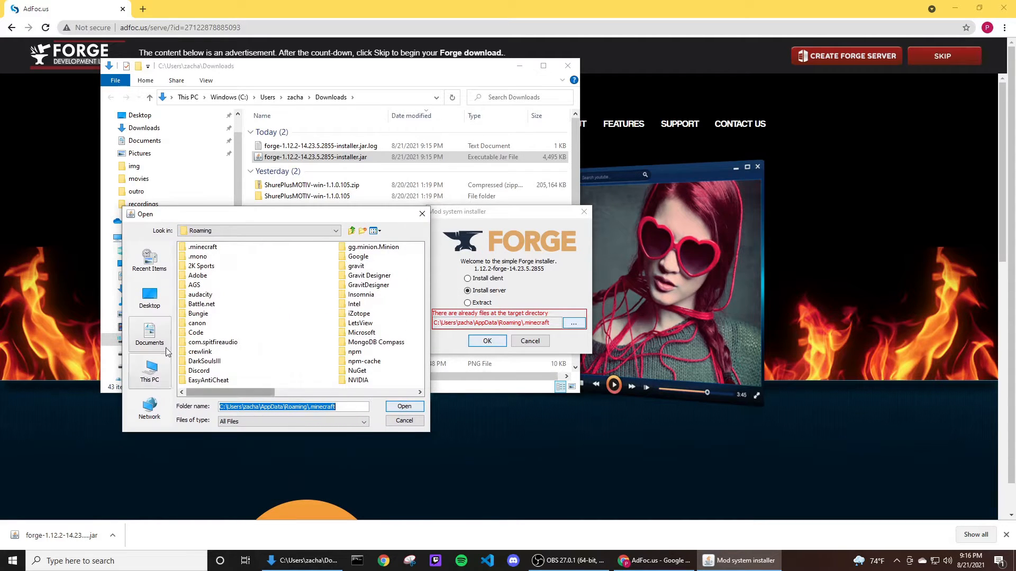
pyautogui.click(150, 370)
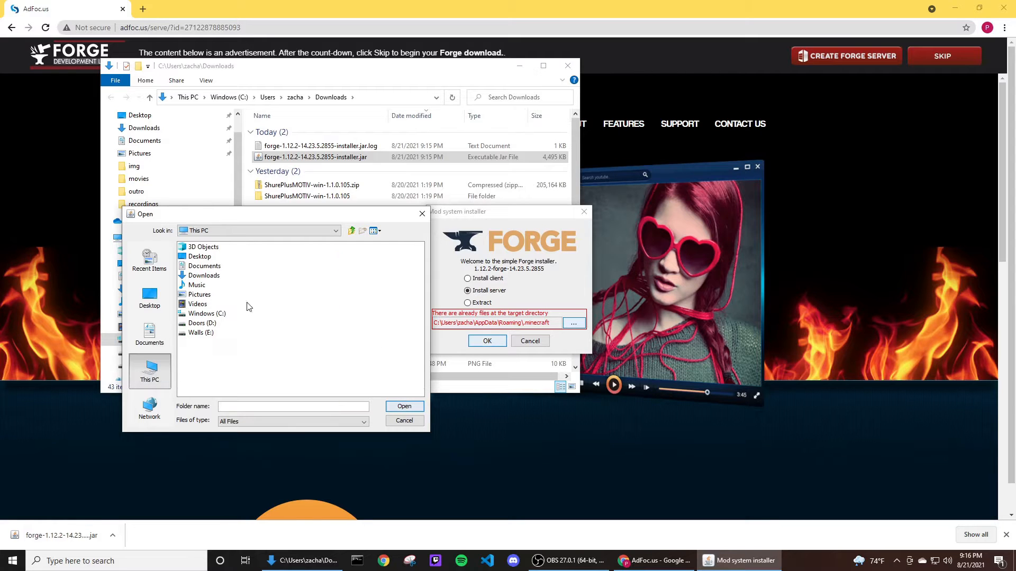
pyautogui.click(206, 333)
pyautogui.doubleClick(205, 334)
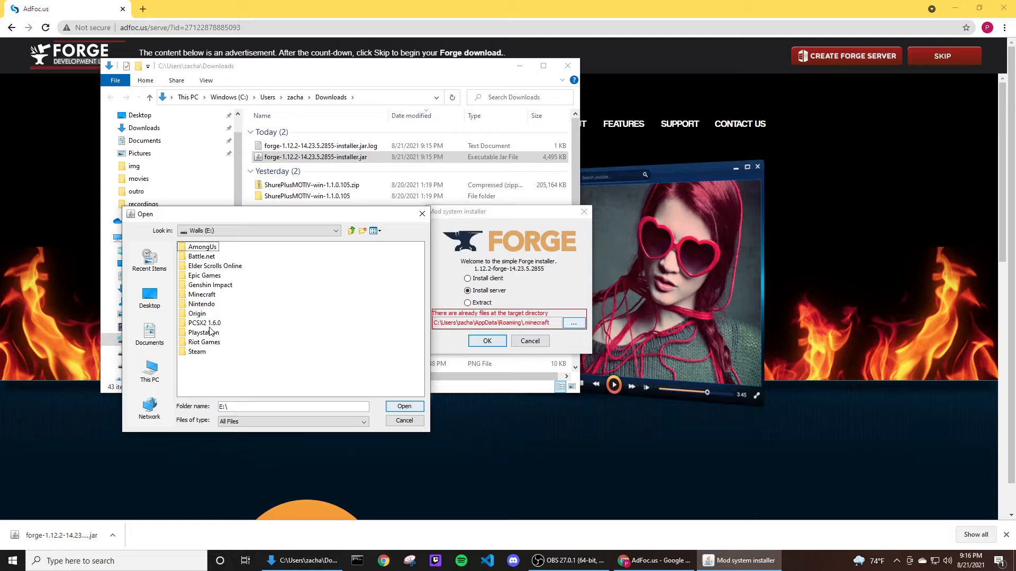
pyautogui.click(205, 296)
pyautogui.doubleClick(205, 296)
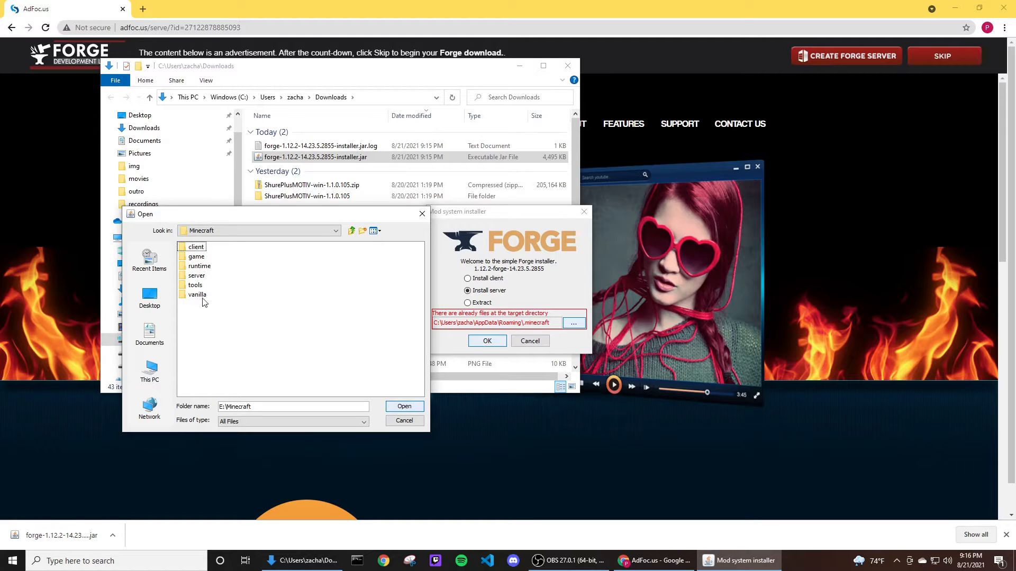
pyautogui.doubleClick(197, 277)
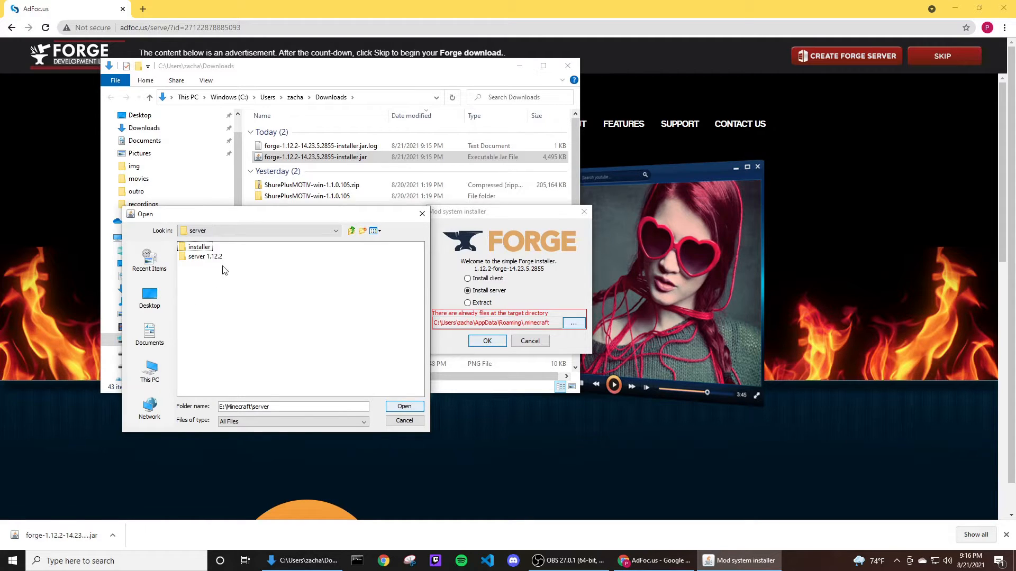
pyautogui.doubleClick(213, 258)
# Create a new folder named example_server_1.12.2 there and set it as the installer's target directory.
pyautogui.rightClick(205, 274)
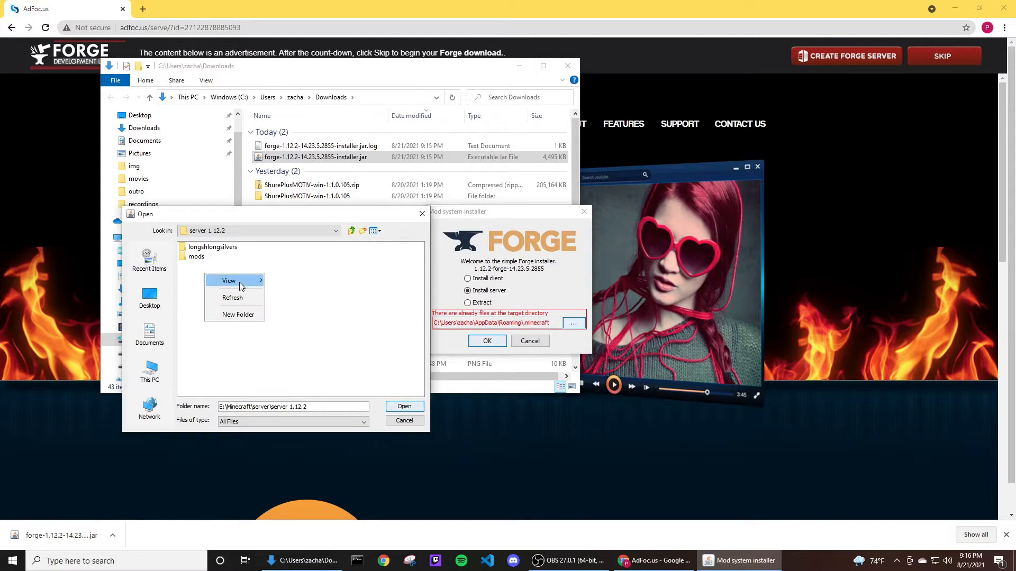
pyautogui.click(240, 314)
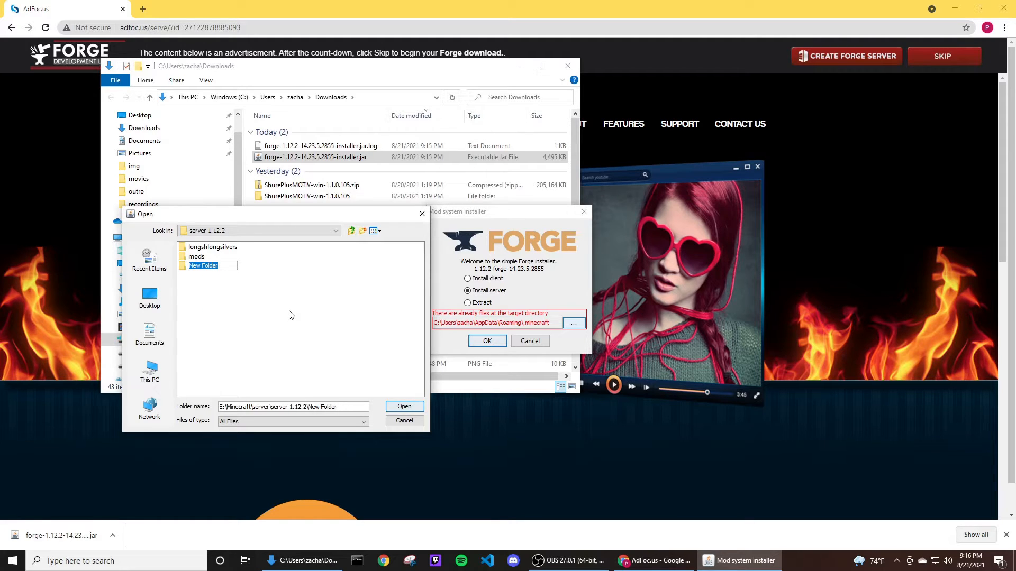
pyautogui.write('se')
pyautogui.press('BackSpace')
pyautogui.write('example_ser')
pyautogui.write('ver_1.12.2')
pyautogui.press('Return')
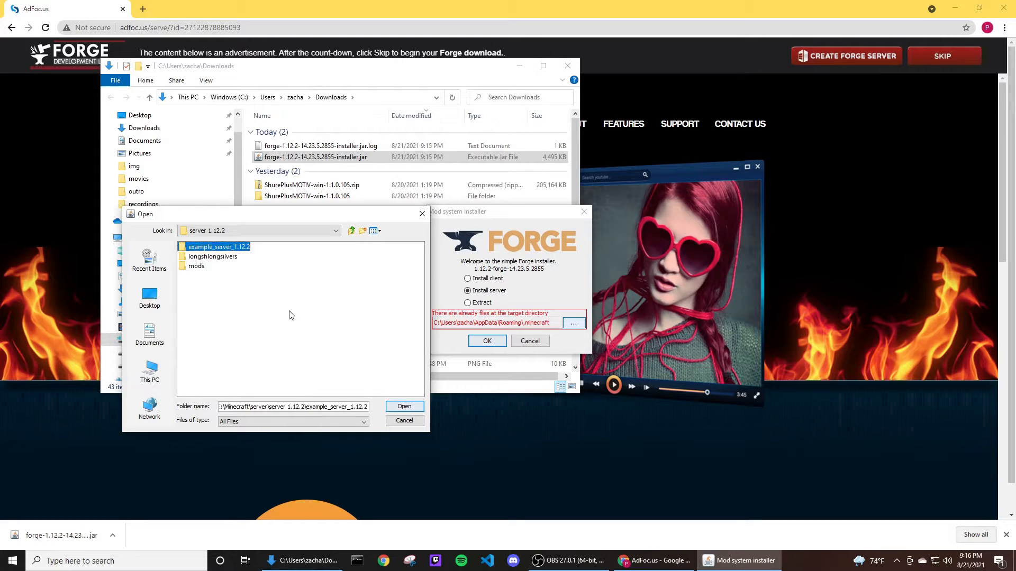
pyautogui.doubleClick(223, 251)
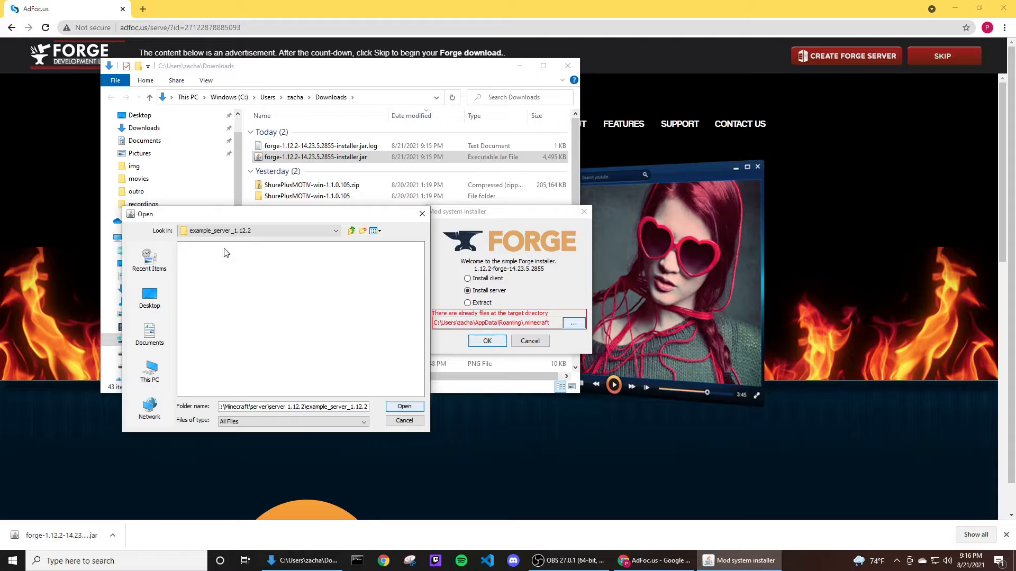
pyautogui.click(405, 407)
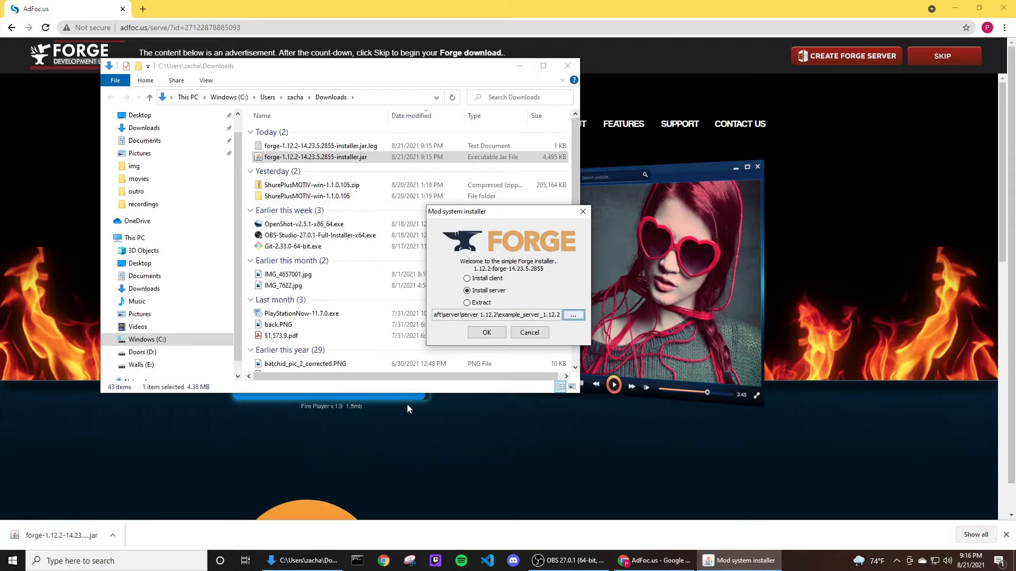
# Start the Forge server installation and dismiss the completion message when it finishes.
pyautogui.click(487, 333)
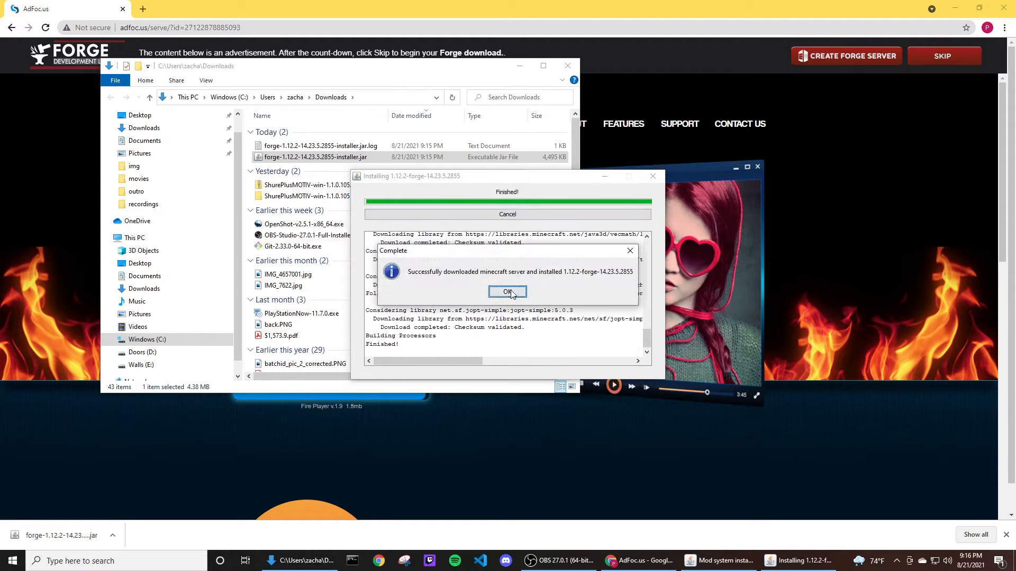
pyautogui.click(507, 292)
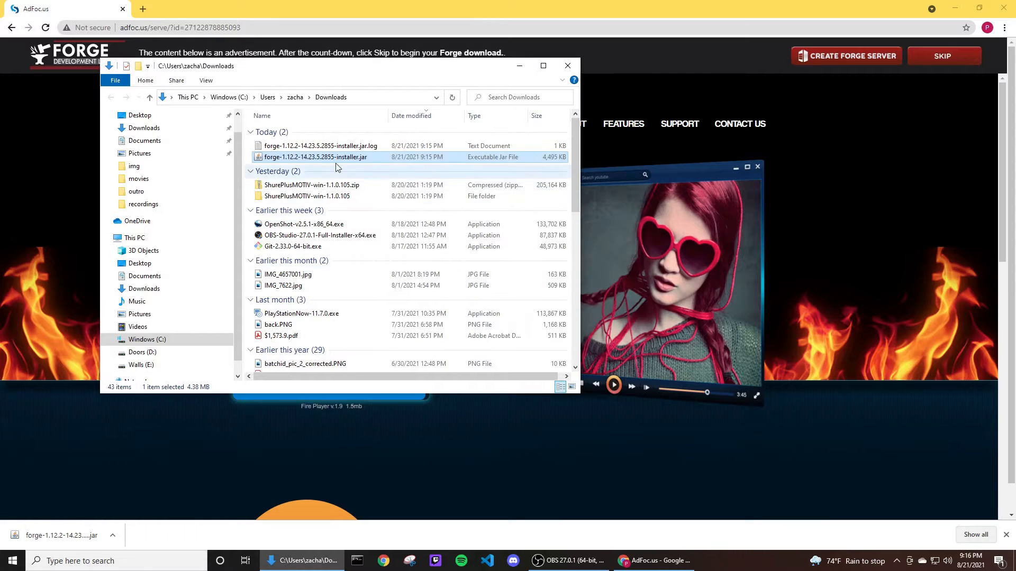
# Open the example_server_1.12.2 folder under E:\Minecraft\server\server 1.12.2 and run minecraft_server.1.12.2.jar once.
pyautogui.click(154, 364)
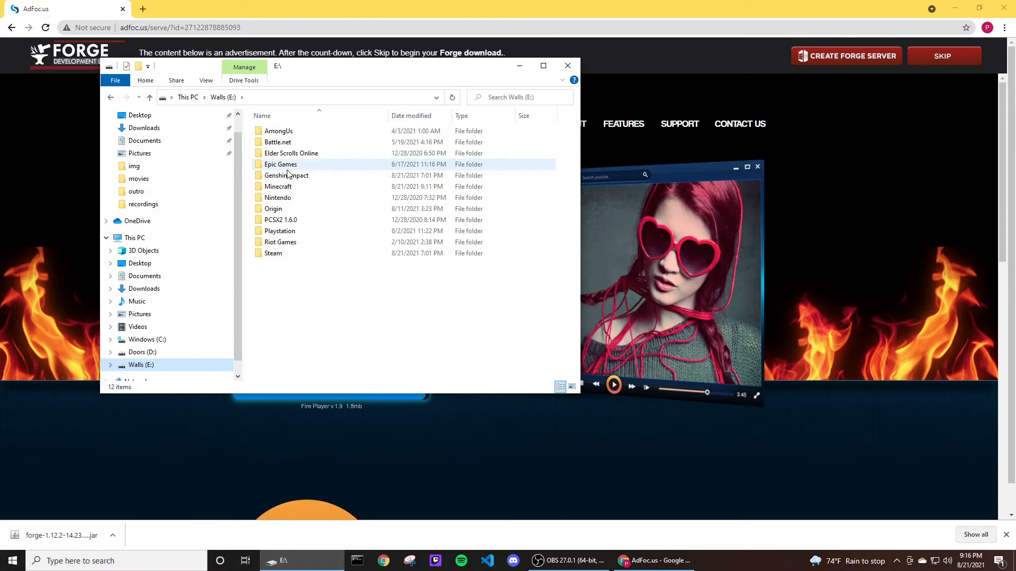
pyautogui.click(291, 188)
pyautogui.doubleClick(290, 188)
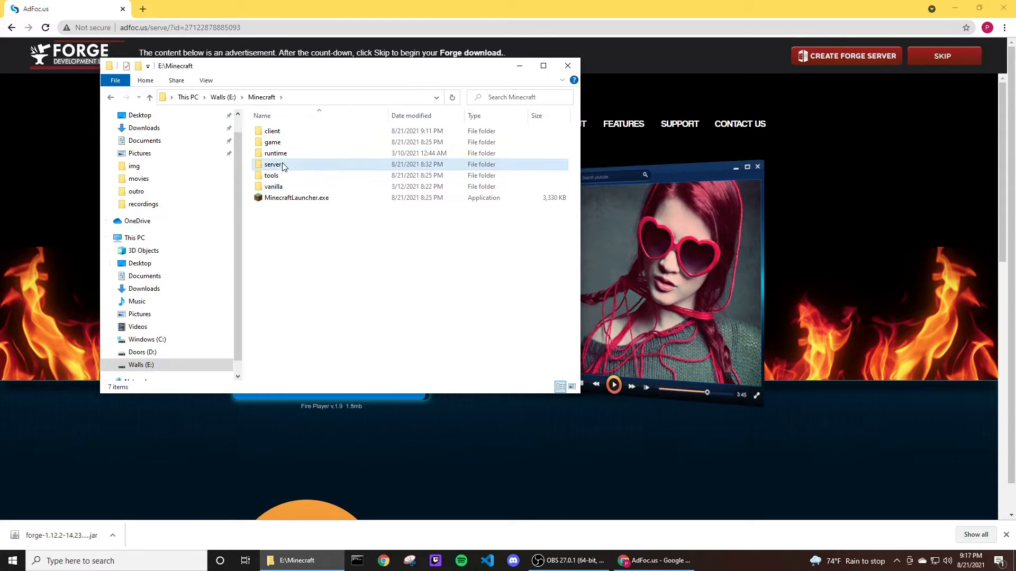
pyautogui.doubleClick(282, 165)
pyautogui.doubleClick(285, 143)
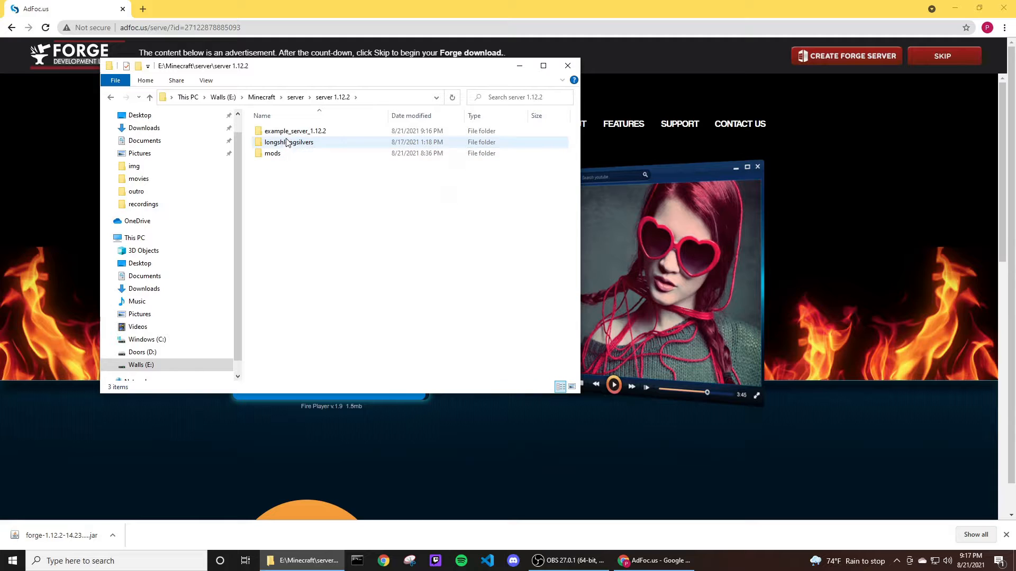
pyautogui.doubleClick(287, 131)
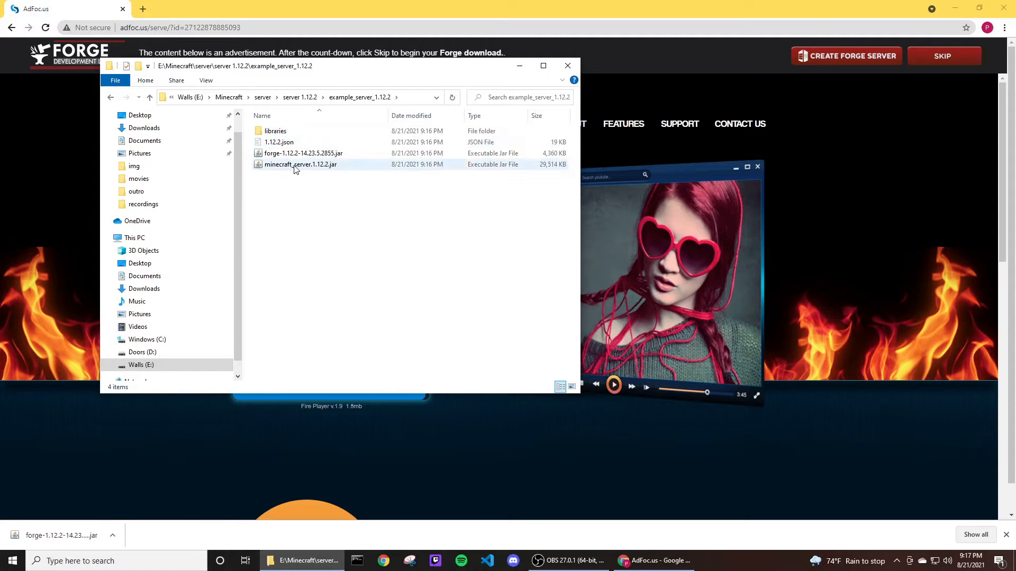
pyautogui.moveTo(356, 191); pyautogui.dragTo(277, 130)
pyautogui.click(331, 200)
pyautogui.click(315, 166)
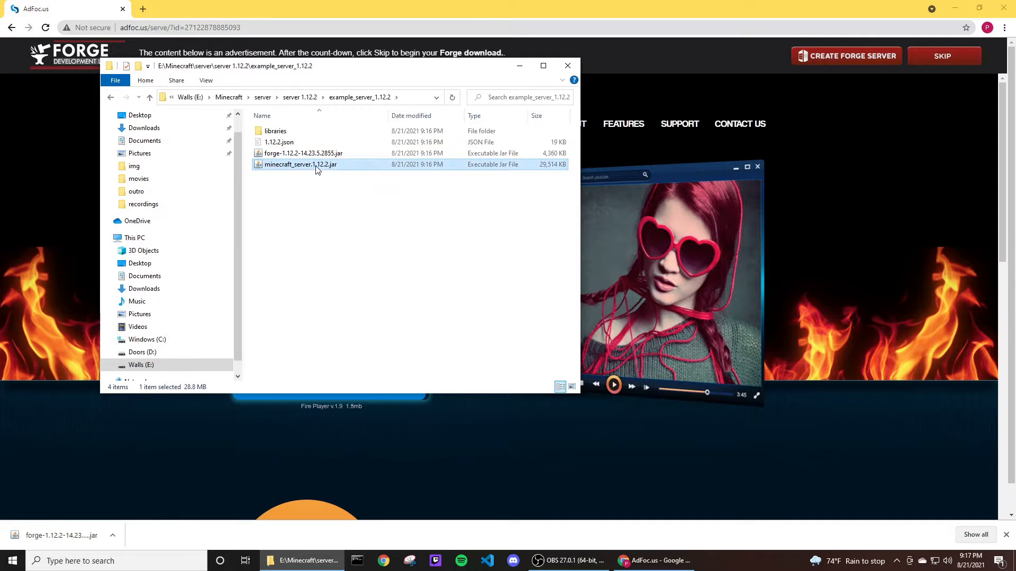
pyautogui.doubleClick(319, 166)
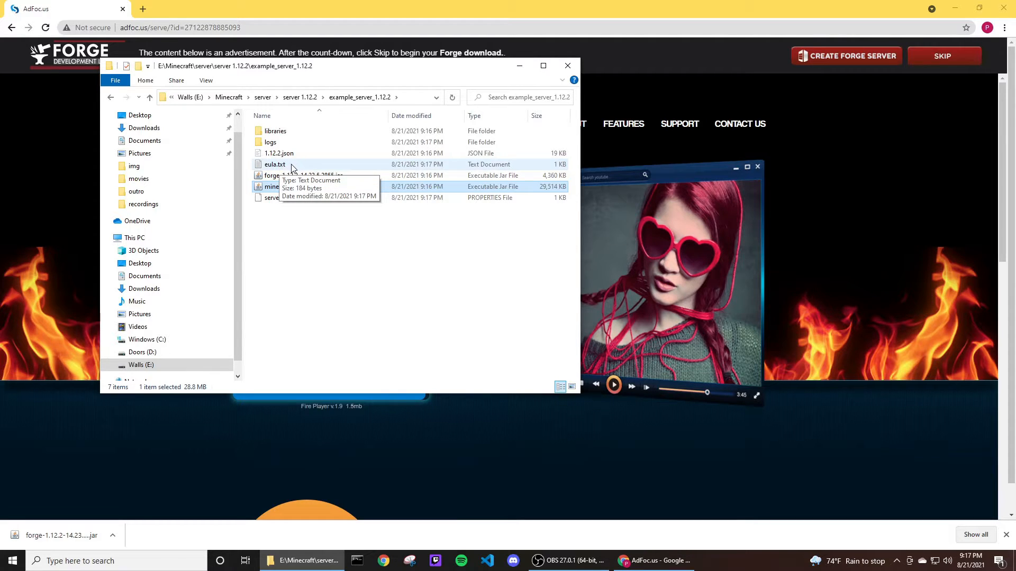
# Open eula.txt in Notepad, edit the eula line to accept the EULA, then save and close it.
pyautogui.rightClick(291, 165)
pyautogui.click(283, 166)
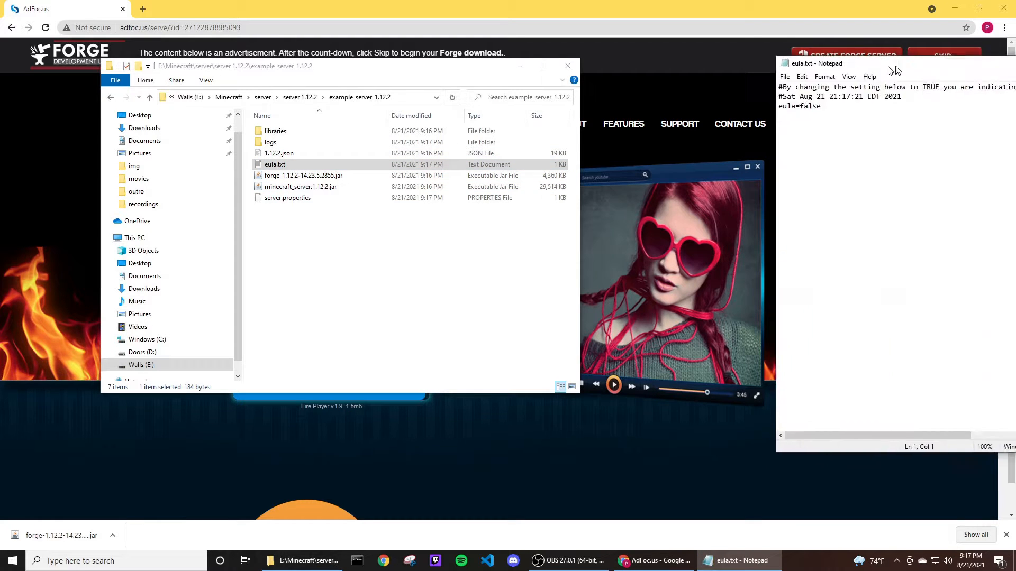
pyautogui.moveTo(895, 64); pyautogui.dragTo(615, 77)
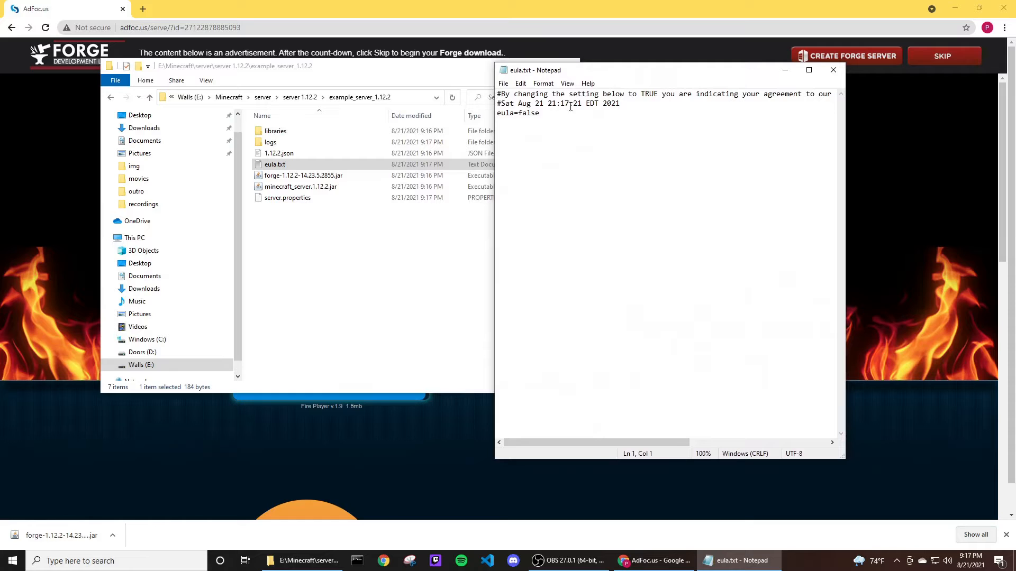
pyautogui.doubleClick(532, 113)
pyautogui.click(547, 113)
pyautogui.press('BackSpace')
pyautogui.press('BackSpace')
pyautogui.hotkey('ctrl', 's')
pyautogui.click(833, 70)
# Launch forge-1.12.2-14.23.5.2855.jar to start the Forge server and move its console window aside.
pyautogui.click(289, 234)
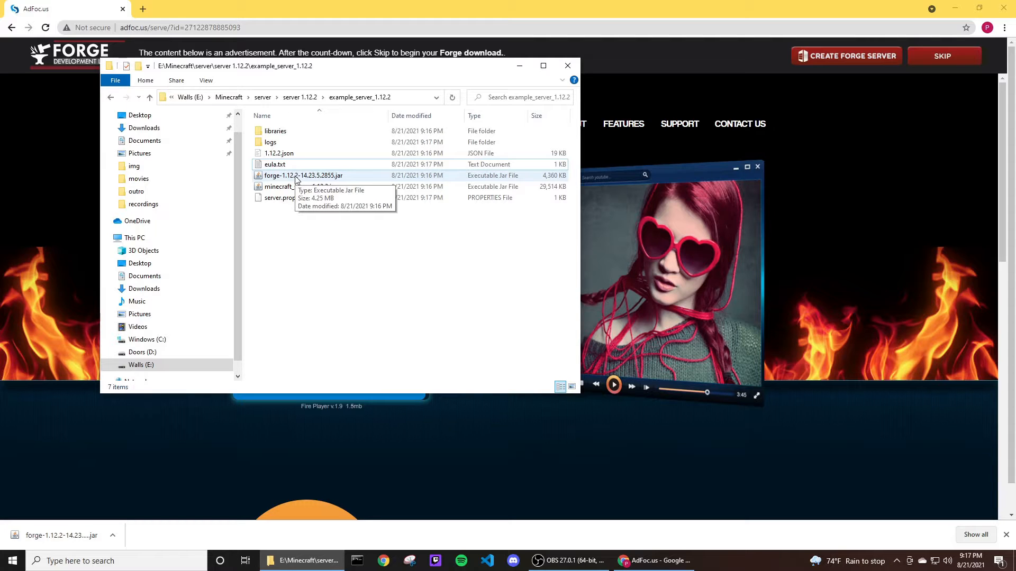
pyautogui.click(319, 180)
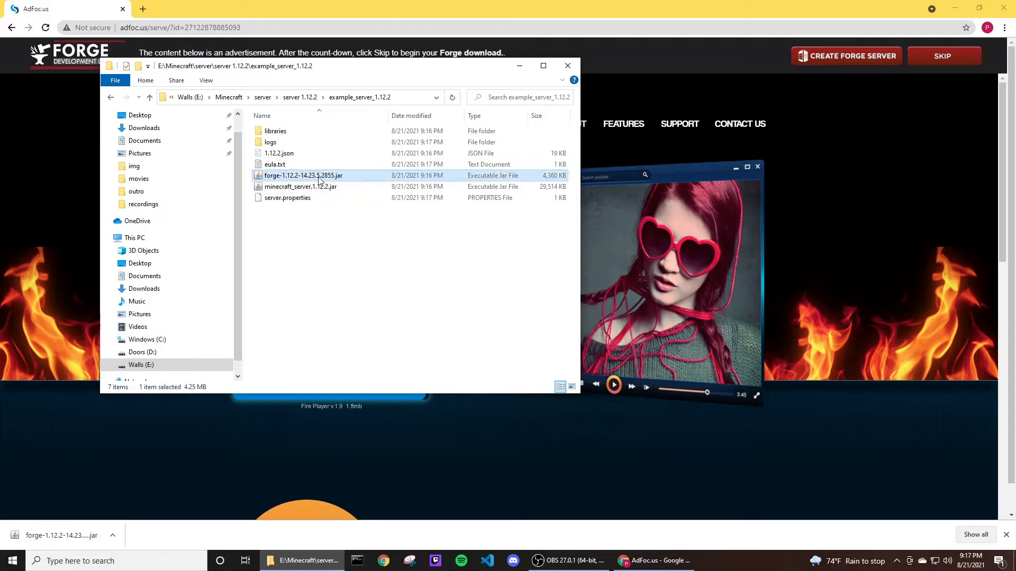
pyautogui.doubleClick(303, 174)
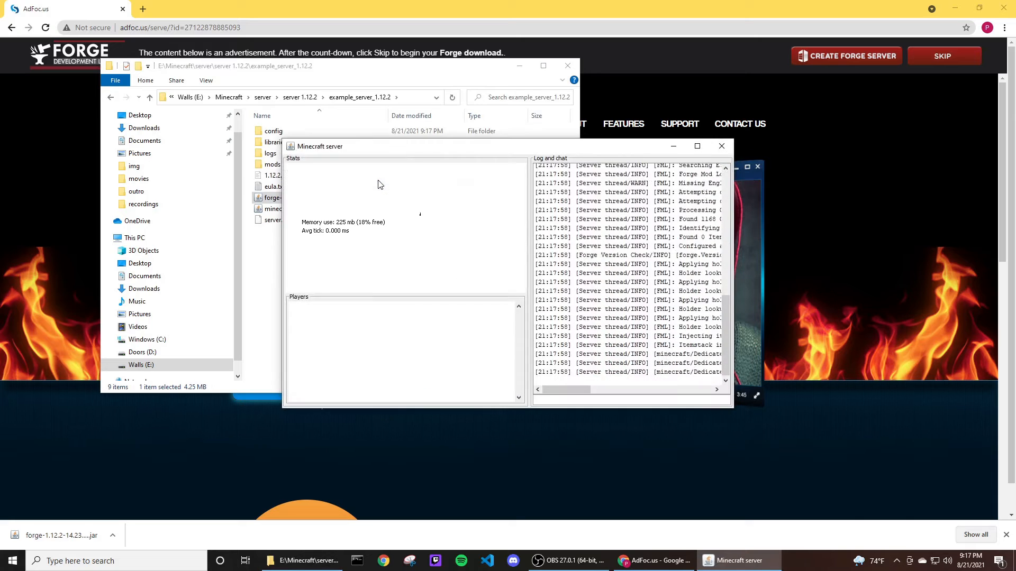
pyautogui.moveTo(429, 151); pyautogui.dragTo(580, 114)
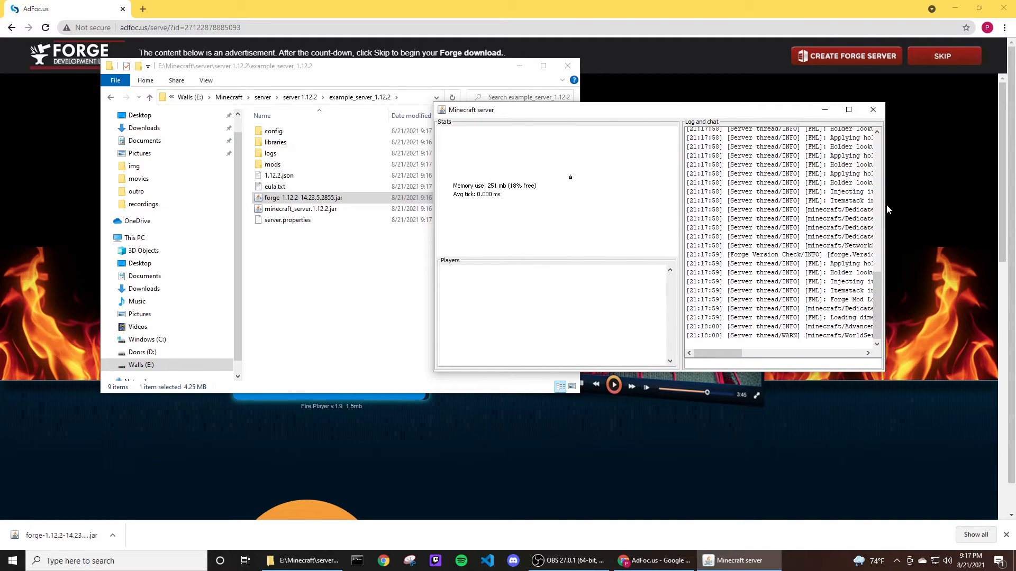
pyautogui.moveTo(886, 210); pyautogui.dragTo(781, 212)
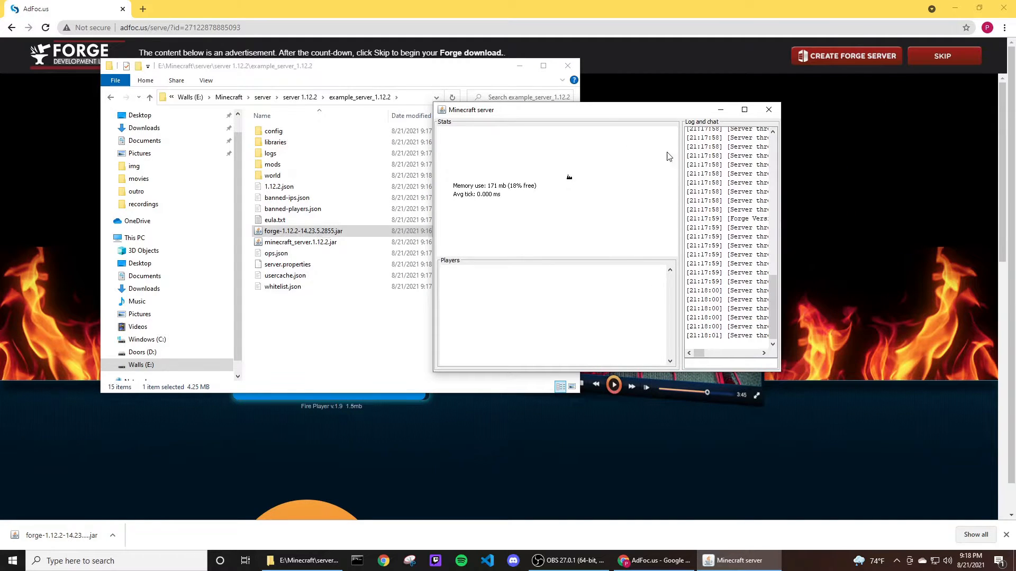
pyautogui.moveTo(651, 114); pyautogui.dragTo(770, 113)
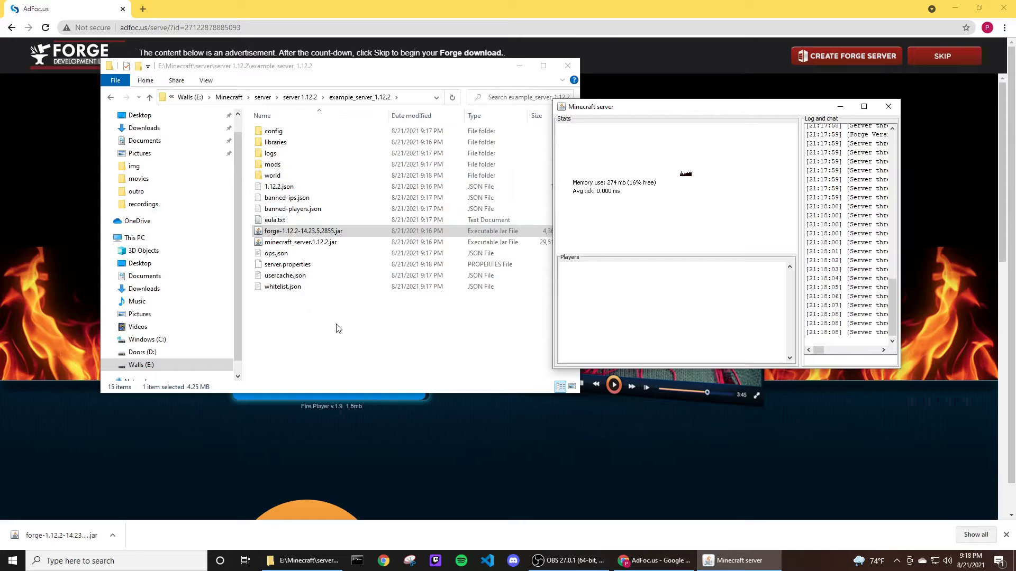
# Stop the Forge server by closing its console window.
pyautogui.moveTo(276, 329); pyautogui.dragTo(336, 140)
pyautogui.click(366, 329)
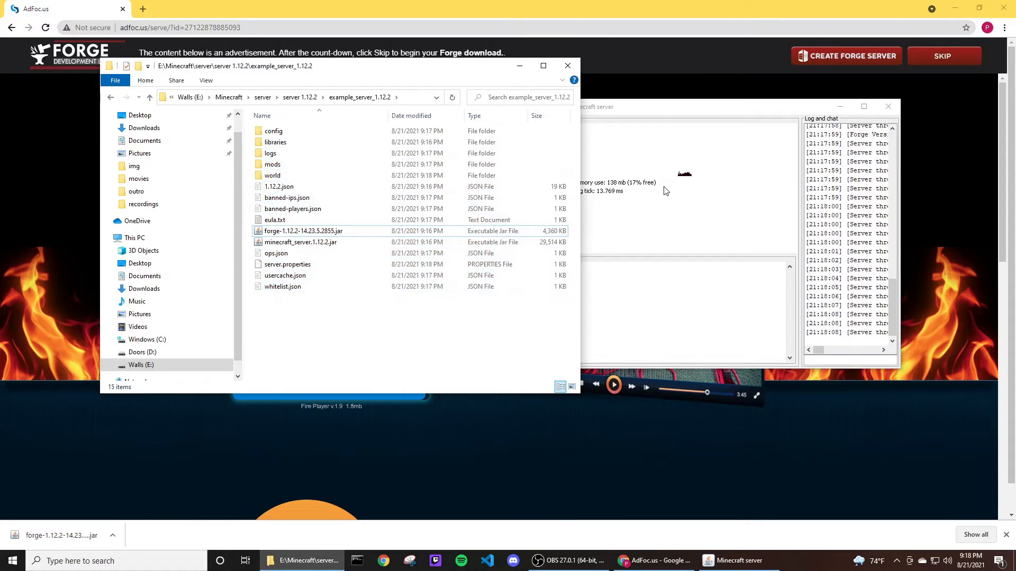
pyautogui.click(807, 110)
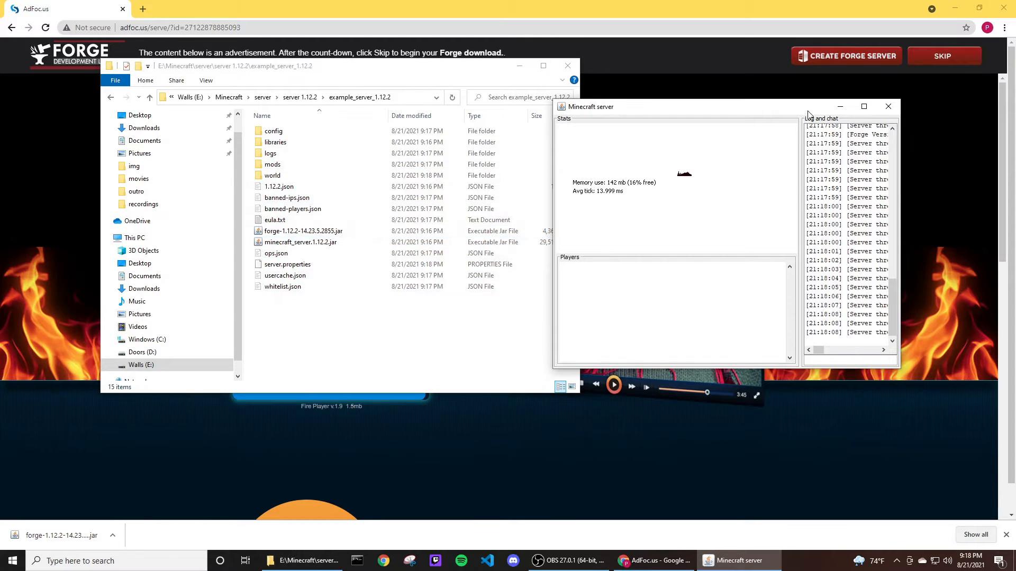
pyautogui.click(889, 107)
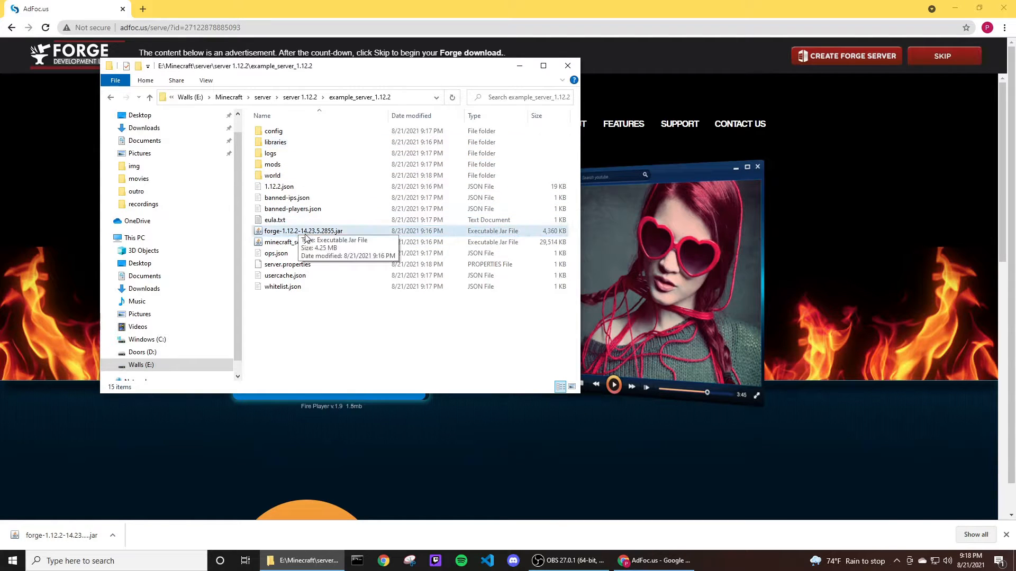
# Open server.properties with Notepad, choosing Notepad from the additional apps list.
pyautogui.click(286, 267)
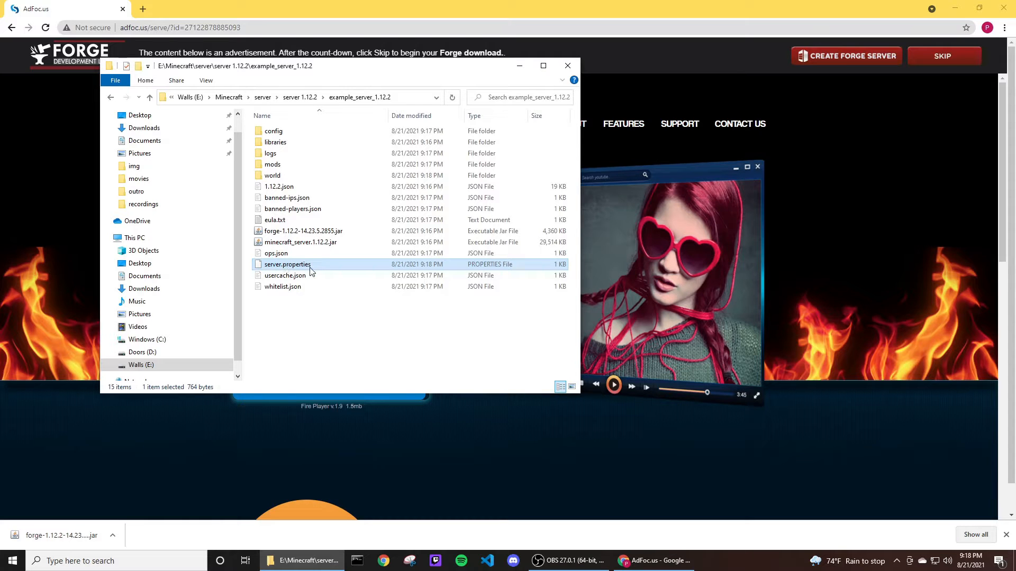
pyautogui.rightClick(283, 267)
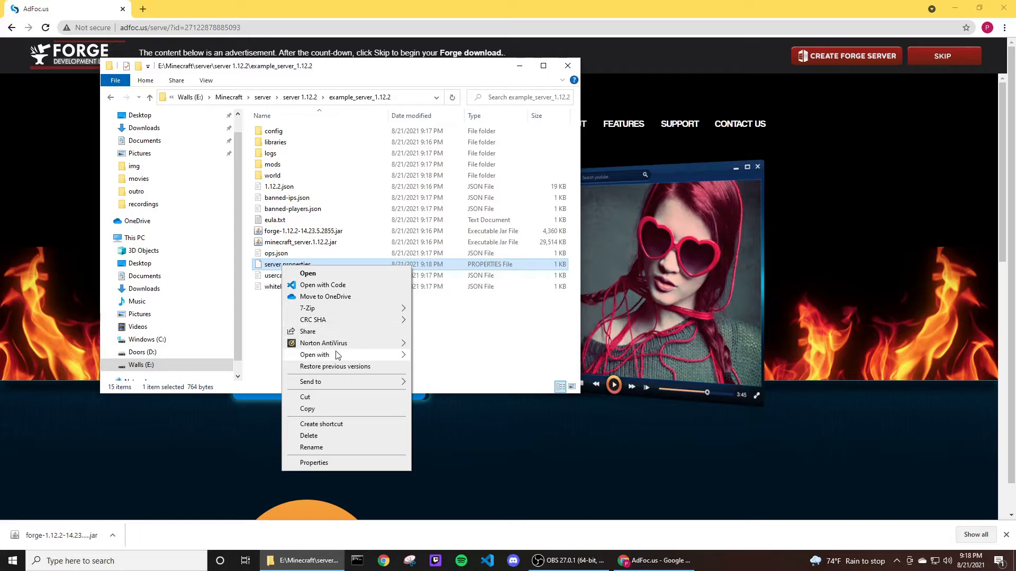
pyautogui.moveTo(341, 357)
pyautogui.click(455, 383)
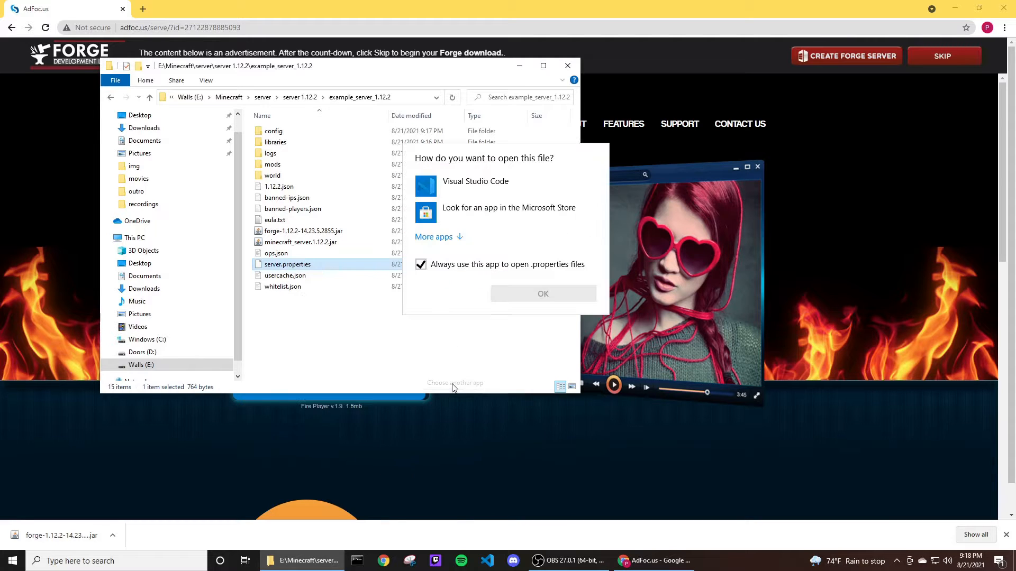
pyautogui.click(458, 237)
pyautogui.click(466, 341)
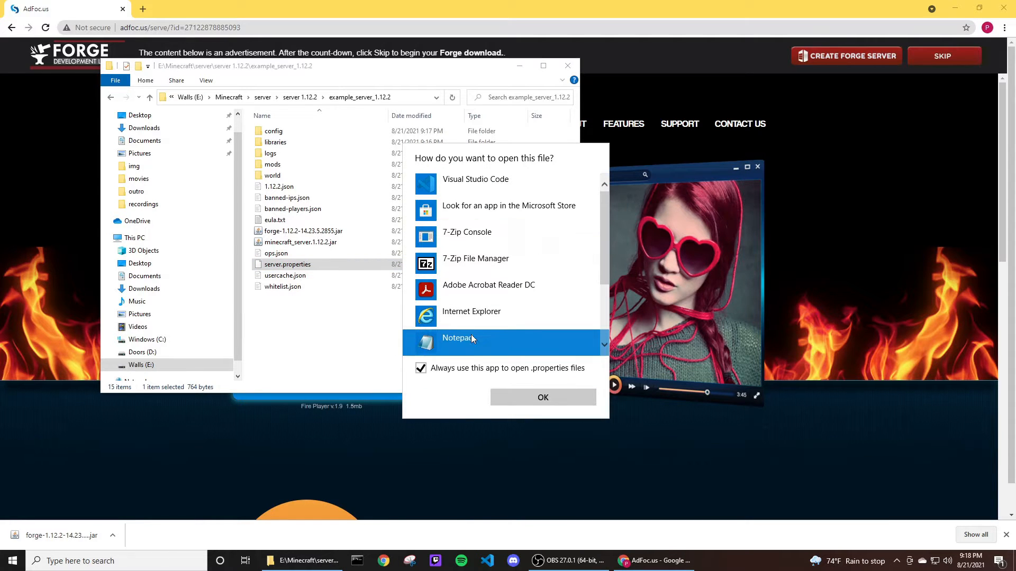
pyautogui.click(543, 398)
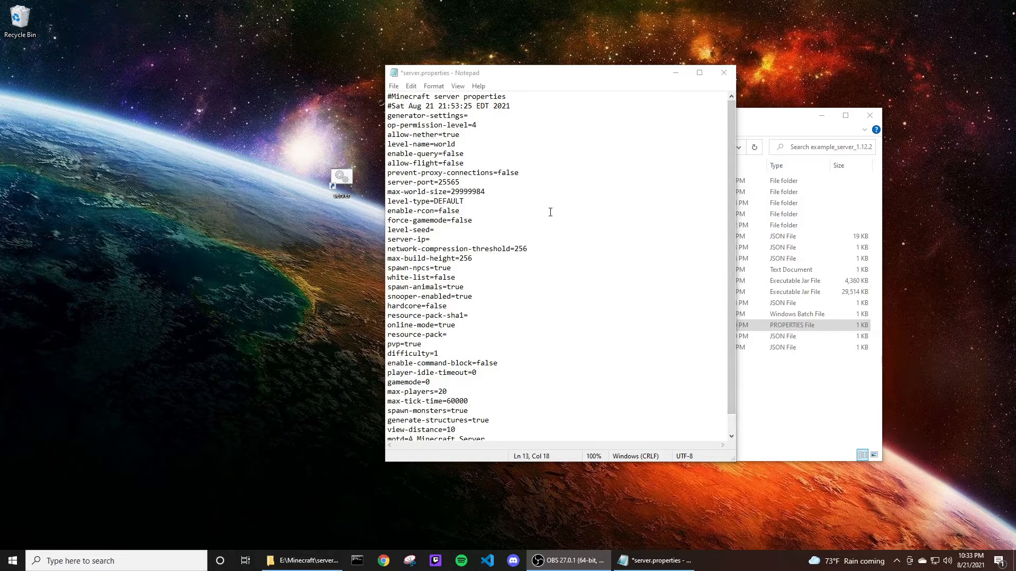
# Examine the settings in server.properties, such as level-type, difficulty and server-ip, placing the cursor after server-ip=.
pyautogui.click(515, 201)
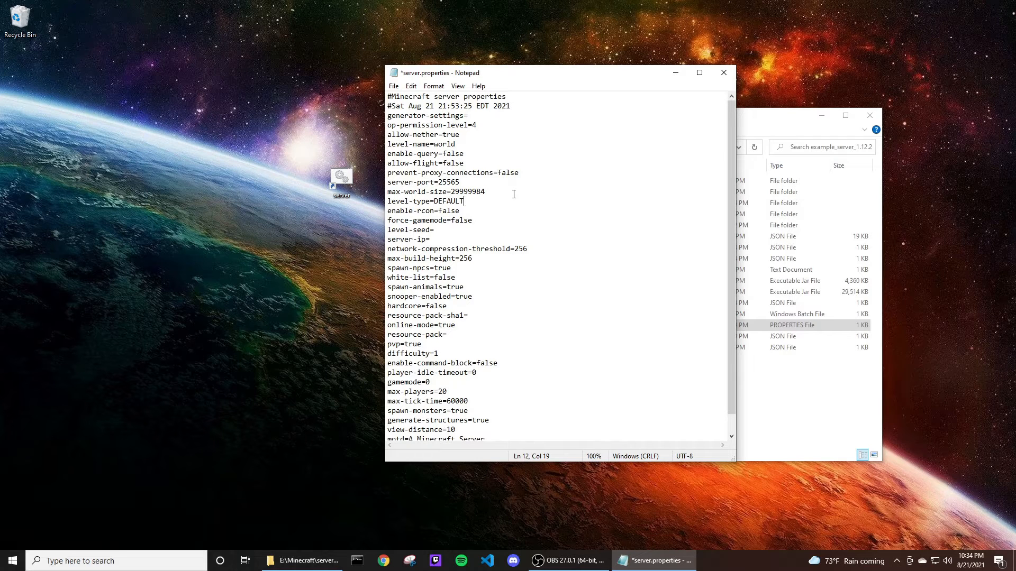
pyautogui.moveTo(533, 80); pyautogui.dragTo(531, 86)
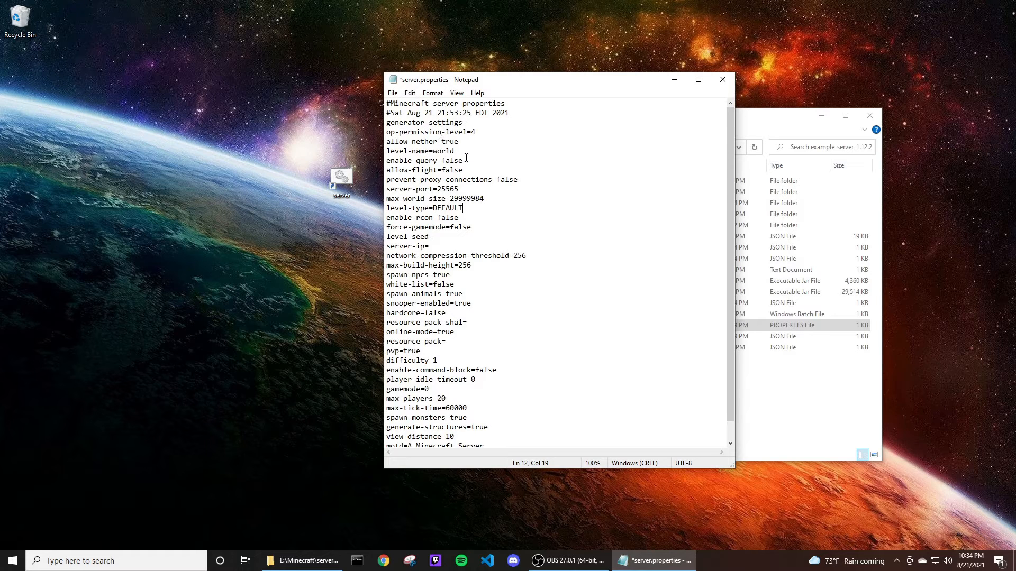
pyautogui.scroll(-1, 466, 158)
pyautogui.scroll(1, 521, 196)
pyautogui.scroll(-1, 461, 301)
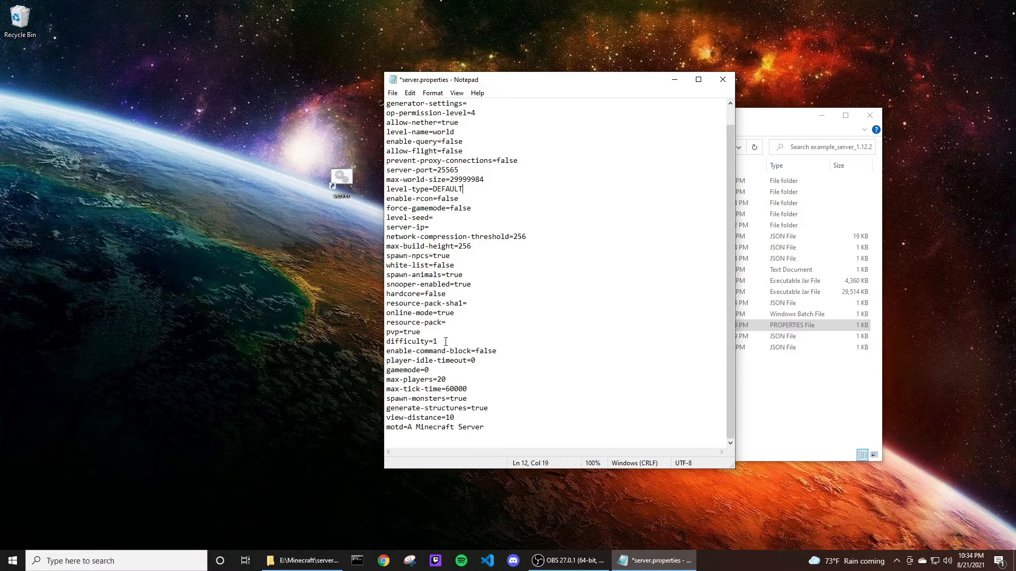
pyautogui.moveTo(445, 342); pyautogui.dragTo(394, 342)
pyautogui.click(424, 335)
pyautogui.scroll(1, 459, 298)
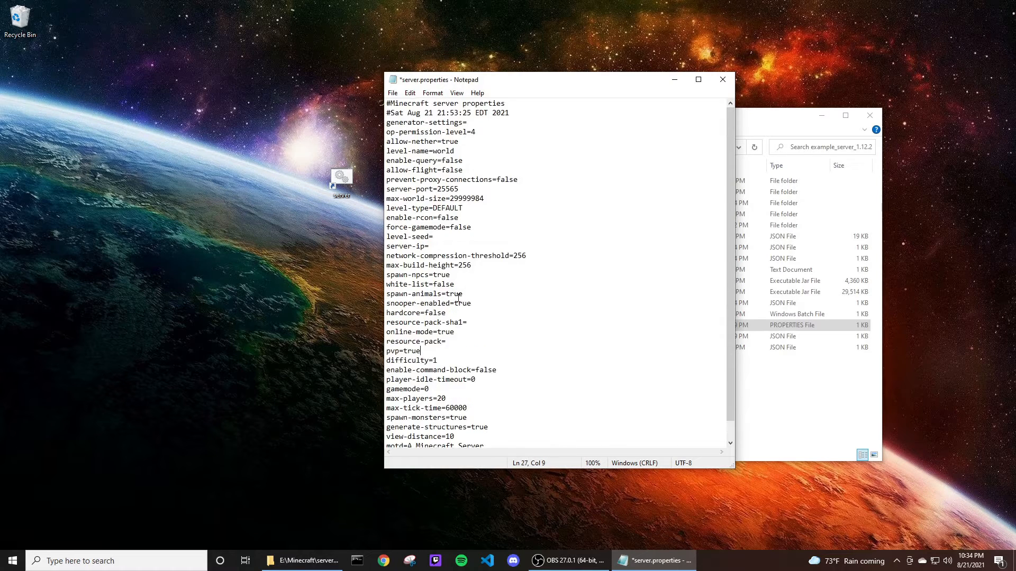
pyautogui.click(431, 246)
pyautogui.moveTo(431, 246); pyautogui.dragTo(391, 247)
pyautogui.moveTo(459, 189); pyautogui.dragTo(438, 192)
pyautogui.click(462, 190)
pyautogui.click(440, 247)
pyautogui.press('Down')
pyautogui.click(477, 227)
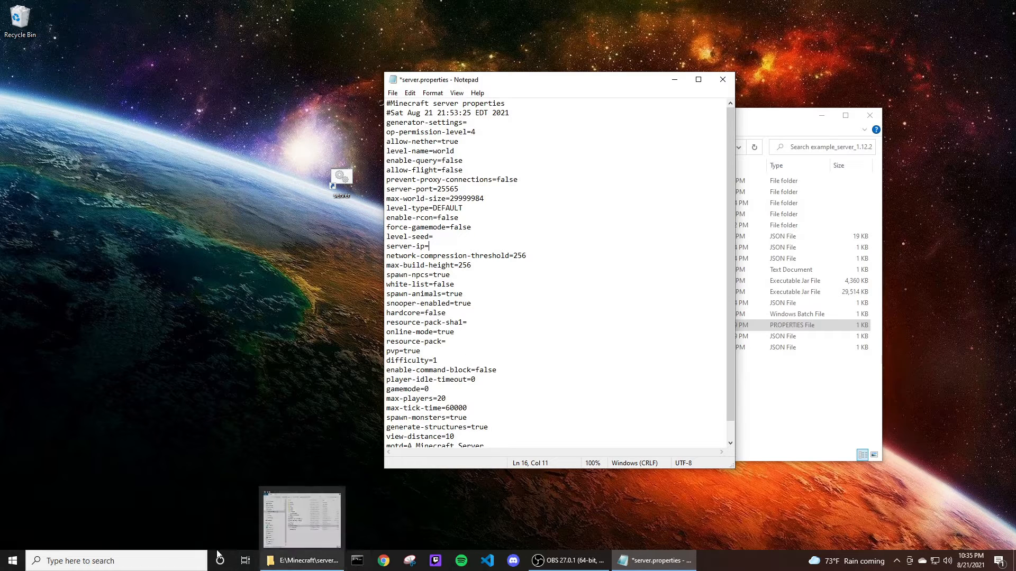
# Open Command Prompt from the Start search and run ipconfig to check the computer's IPv4 address.
pyautogui.click(12, 561)
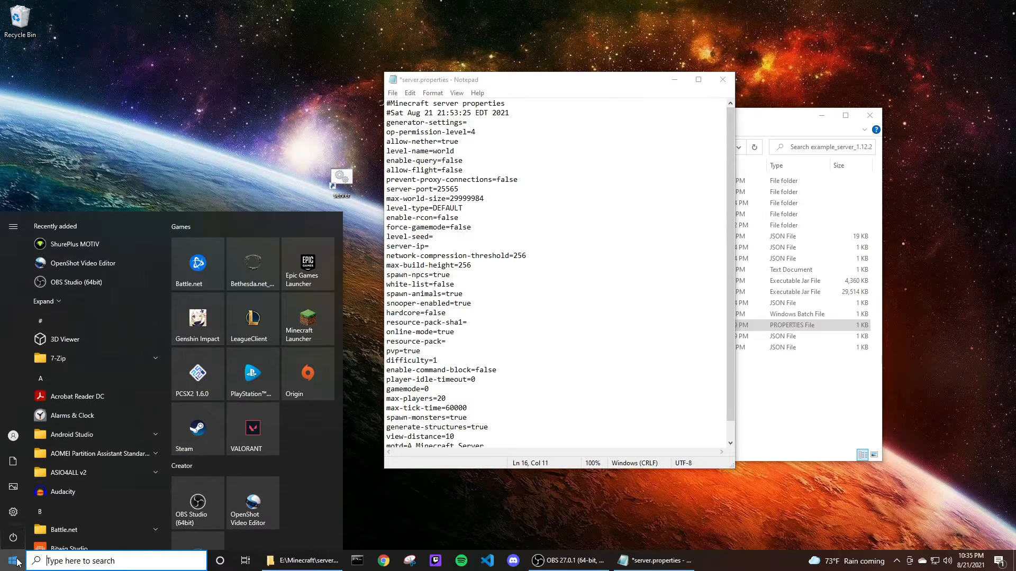
pyautogui.write('c')
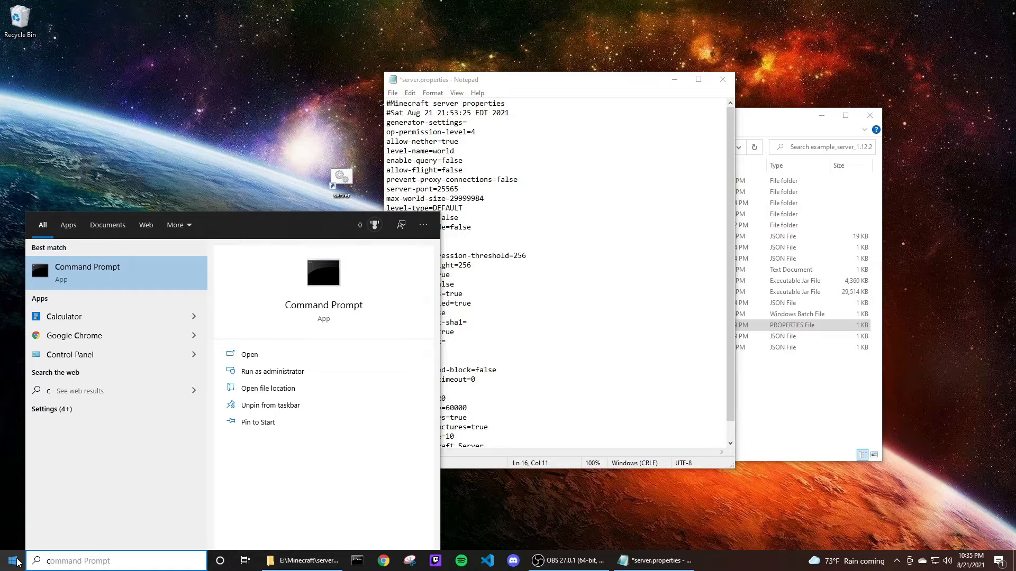
pyautogui.press('Return')
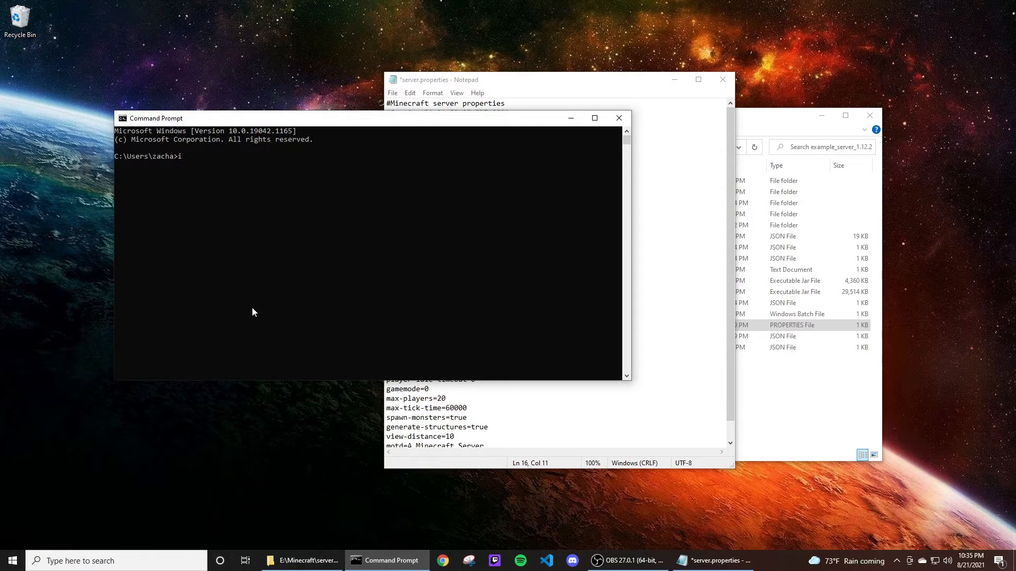
pyautogui.write('ipconfig')
pyautogui.press('Return')
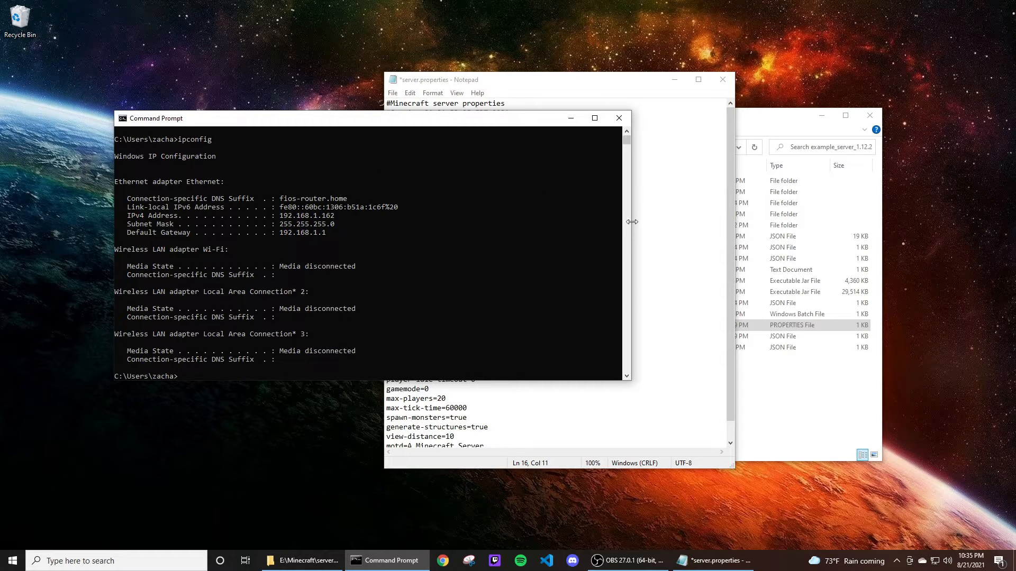
# Open the network adapter options from the Network & Internet settings.
pyautogui.moveTo(629, 223); pyautogui.dragTo(382, 246)
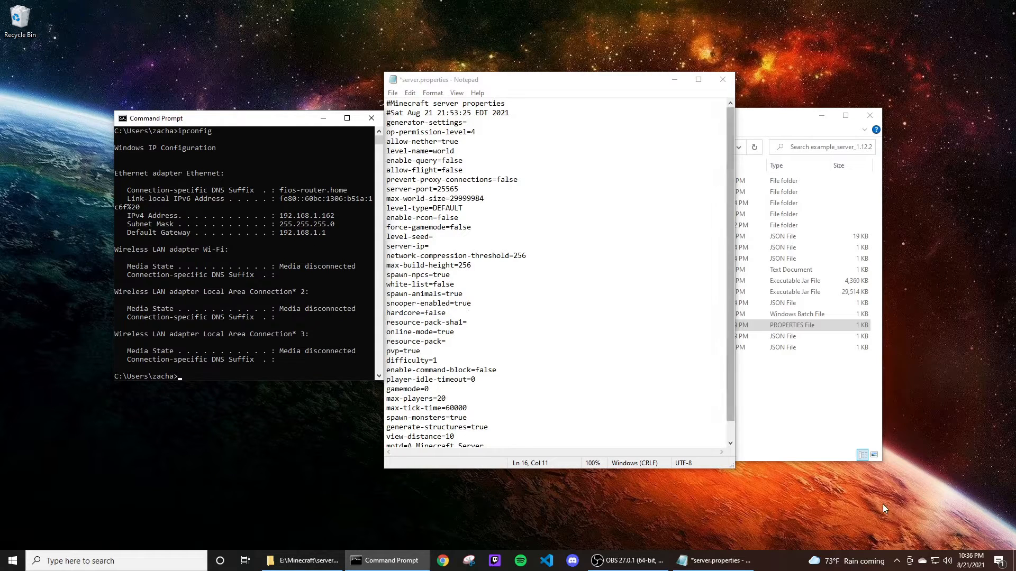
pyautogui.rightClick(937, 563)
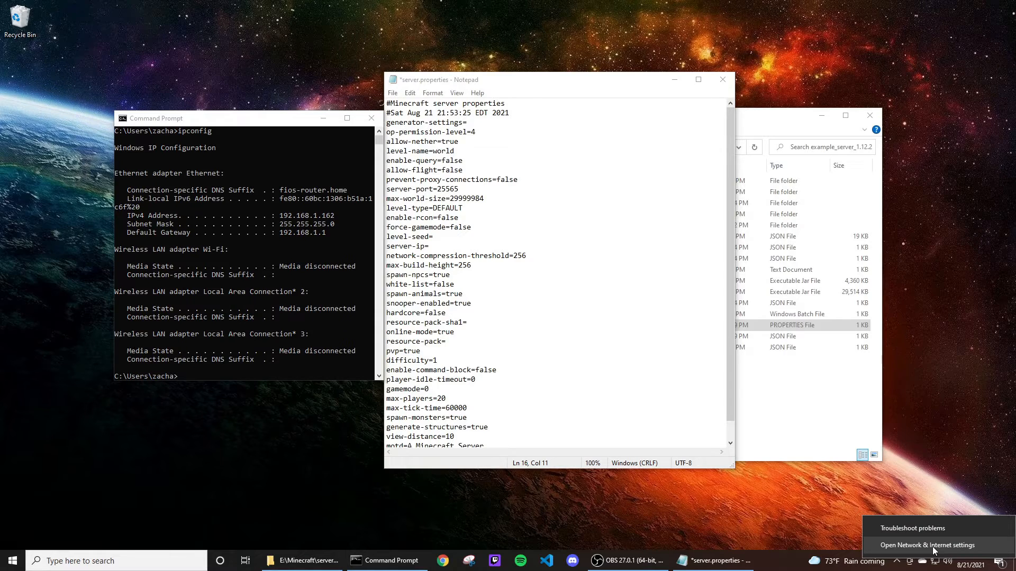
pyautogui.click(932, 547)
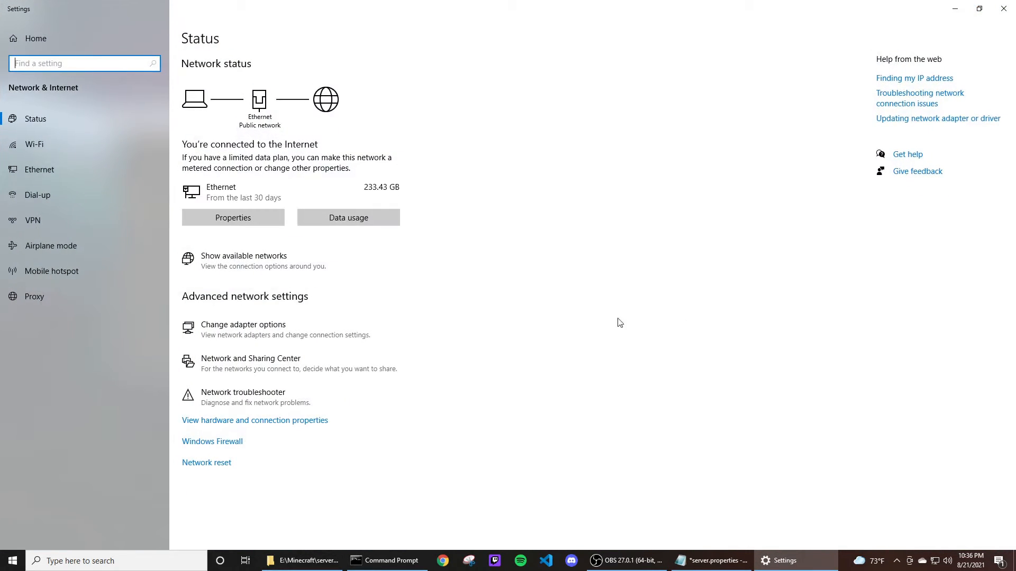
pyautogui.click(295, 331)
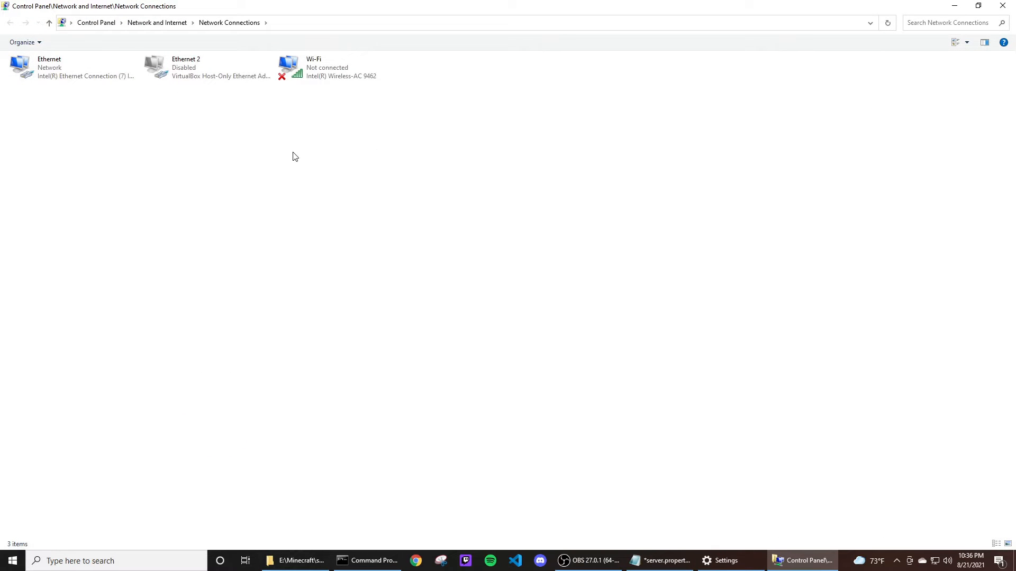
# Open the Internet Protocol Version 4 (TCP/IPv4) properties of the Ethernet adapter.
pyautogui.click(331, 68)
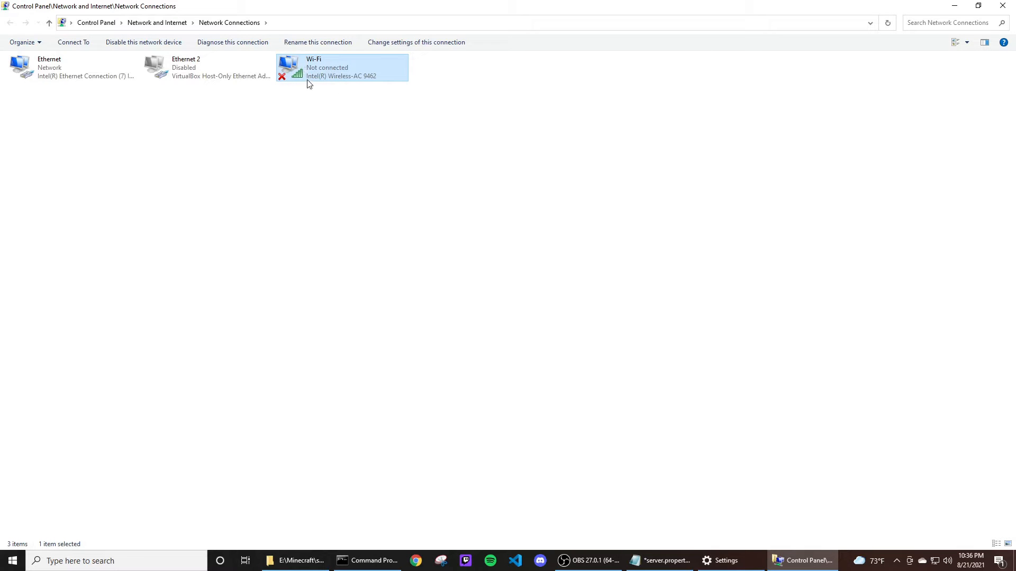
pyautogui.click(72, 74)
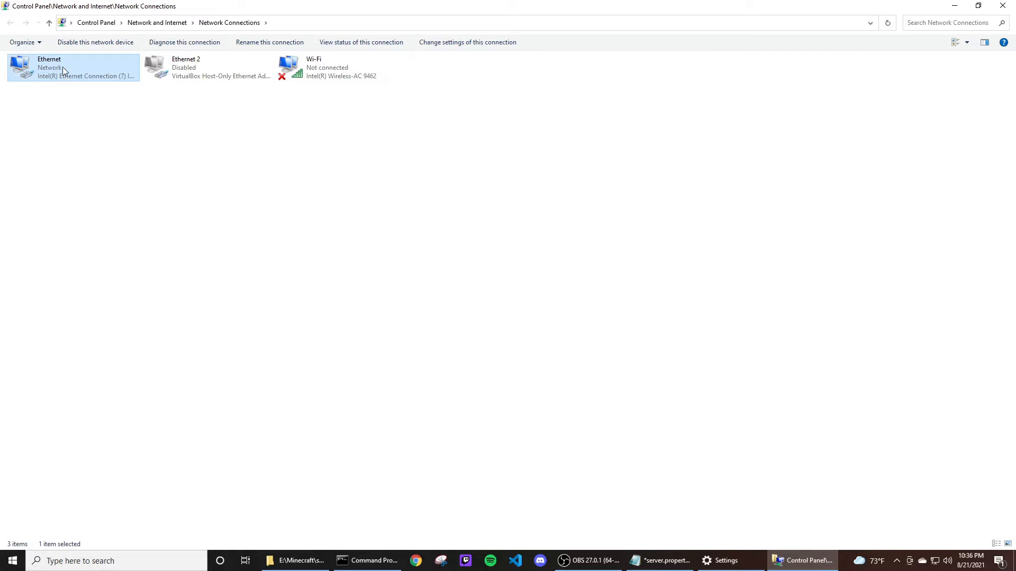
pyautogui.rightClick(62, 66)
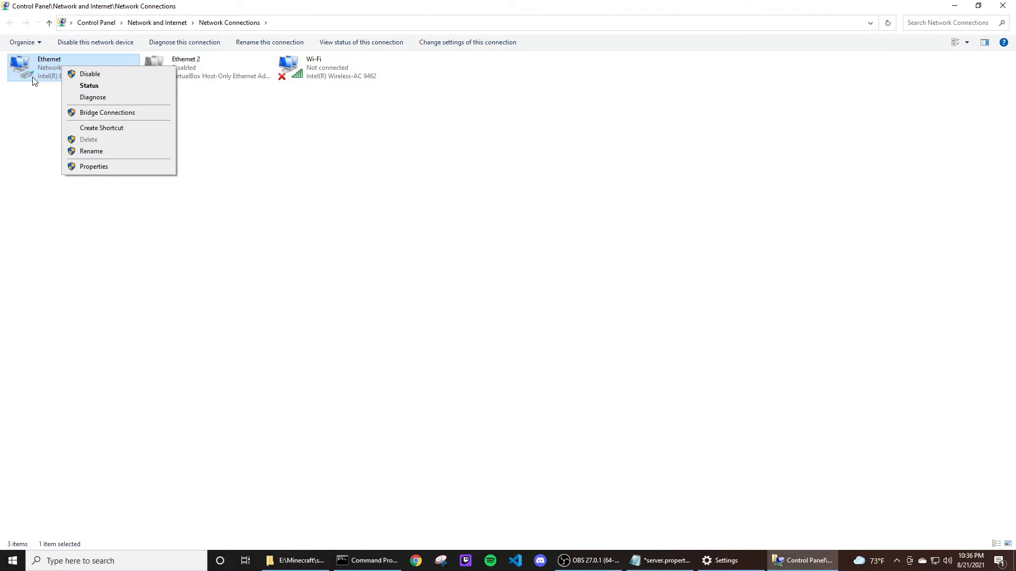
pyautogui.click(94, 166)
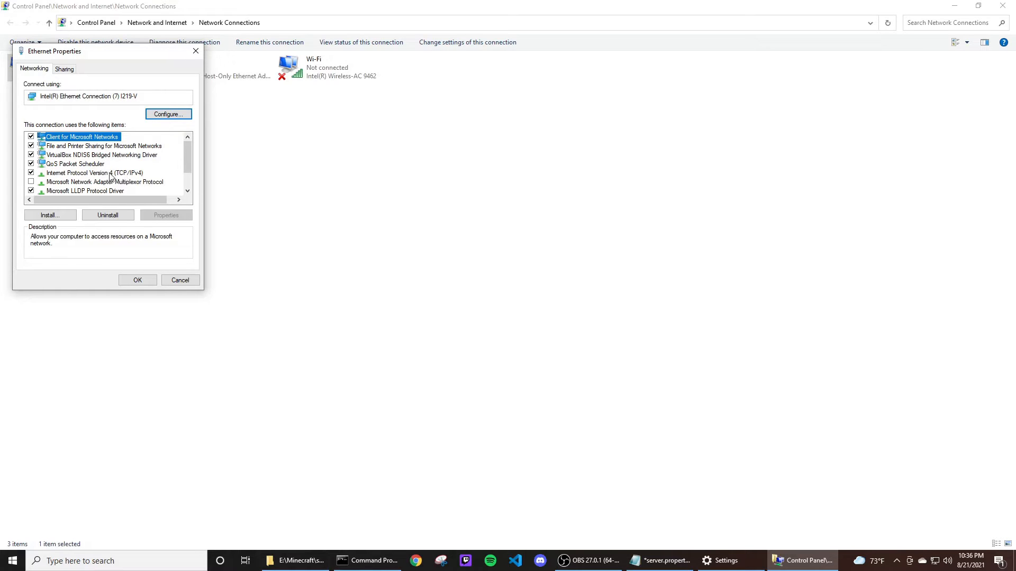
pyautogui.click(101, 174)
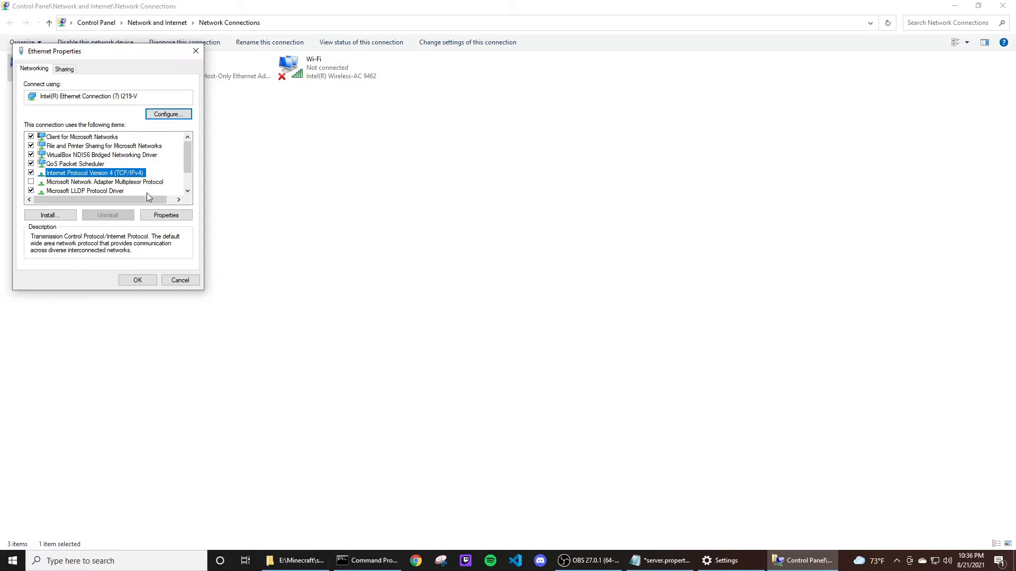
pyautogui.click(170, 215)
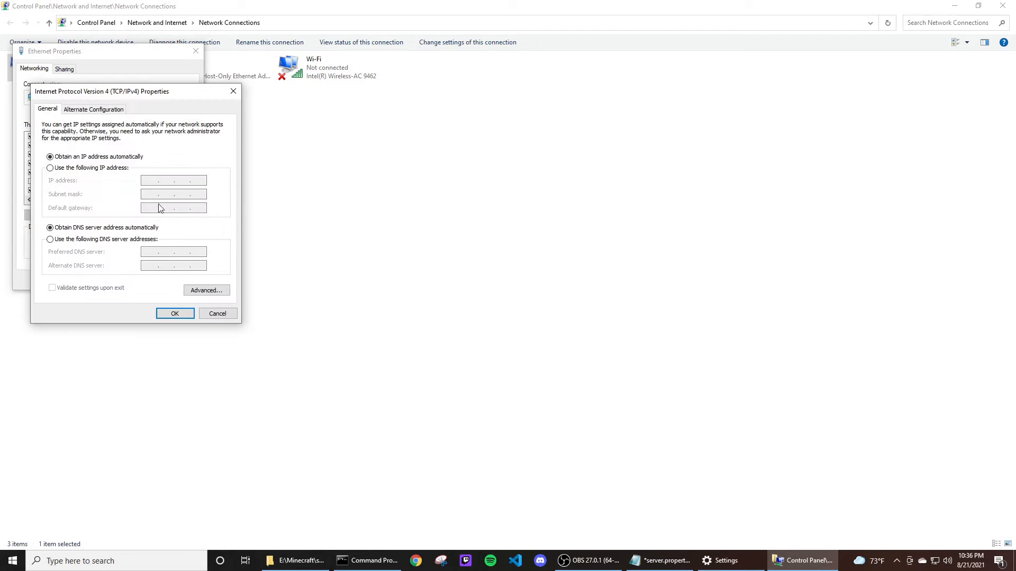
# Switch the IPv4 settings to use a manually specified IP address.
pyautogui.moveTo(150, 91); pyautogui.dragTo(513, 79)
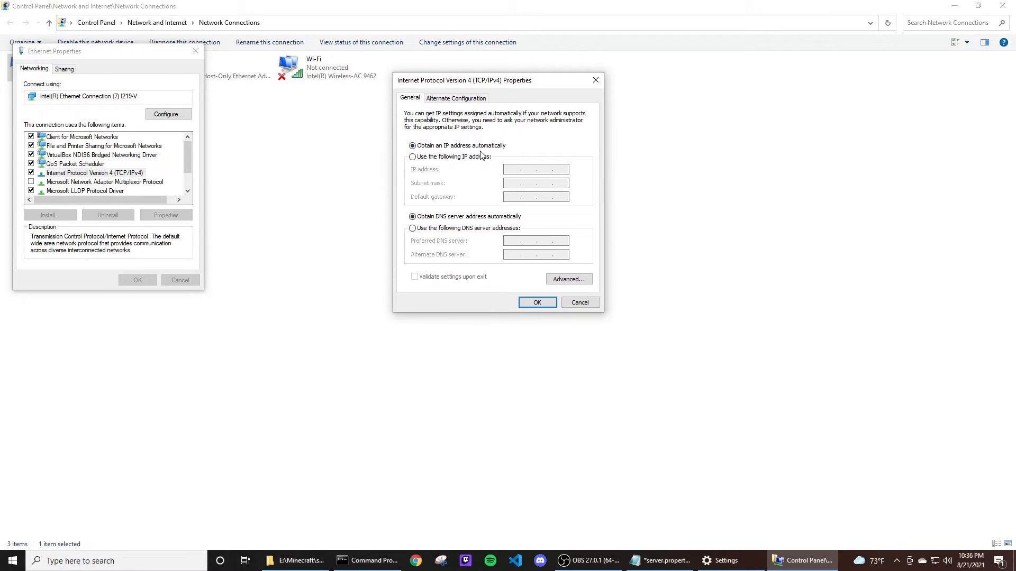
pyautogui.click(413, 157)
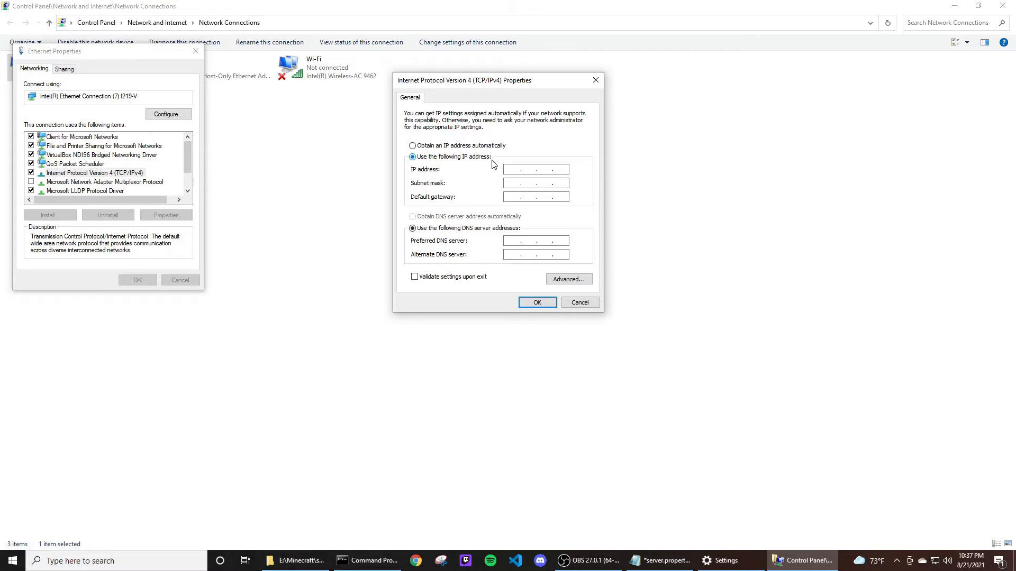
pyautogui.click(442, 147)
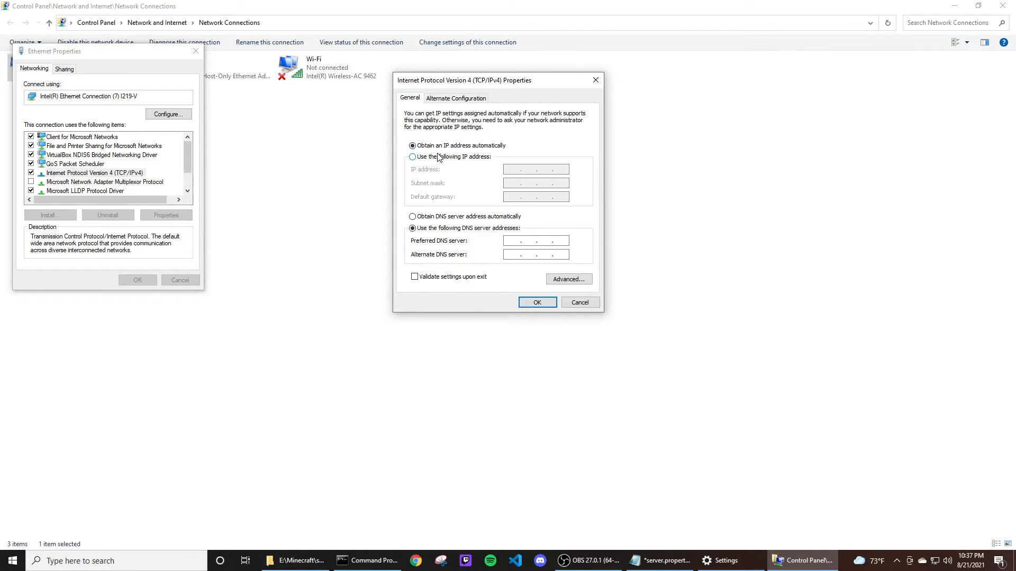
pyautogui.click(442, 160)
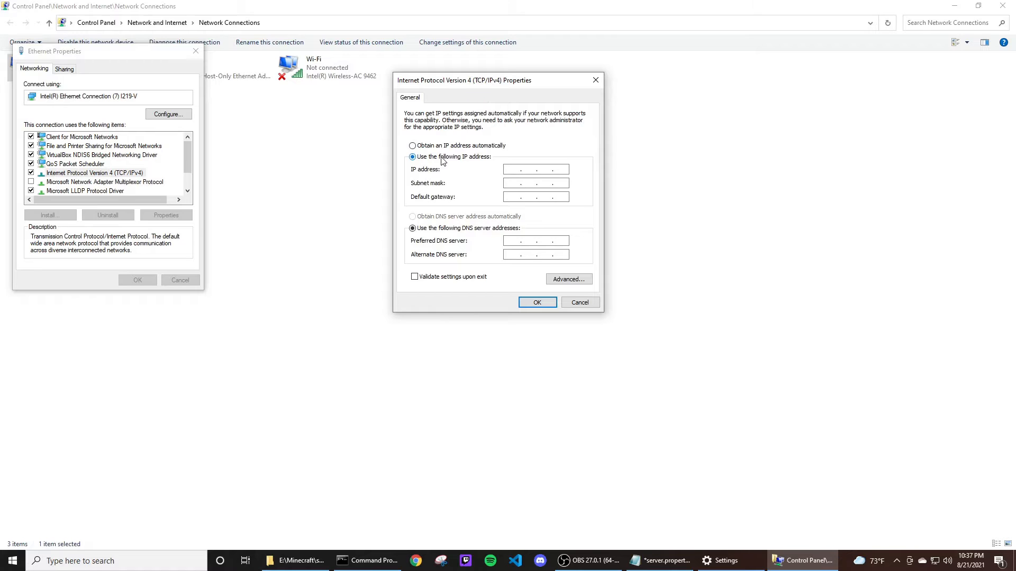
pyautogui.click(509, 169)
# Ping the default gateway 192.168.1.1 from Command Prompt.
pyautogui.click(369, 562)
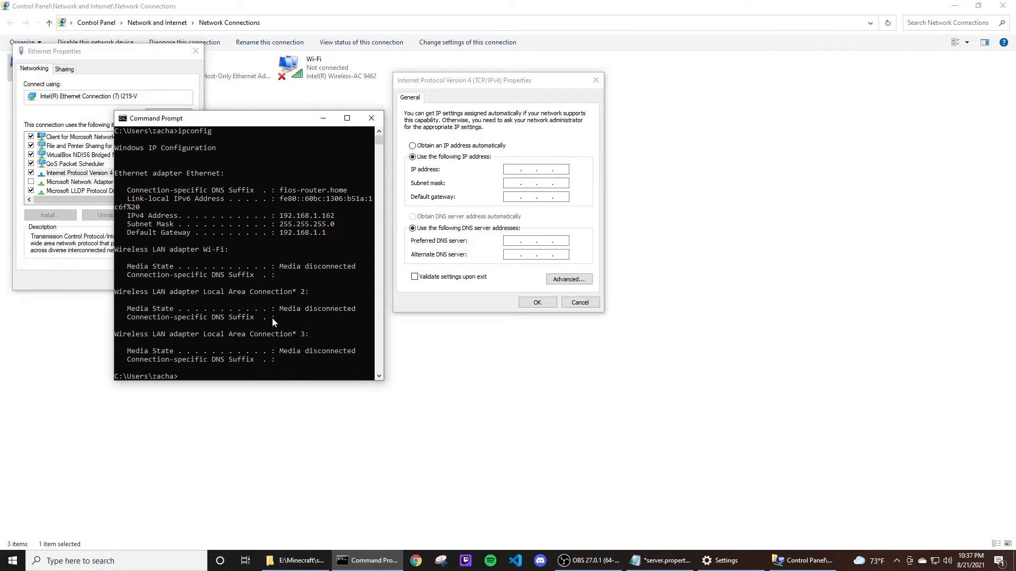
pyautogui.scroll(-1, 345, 333)
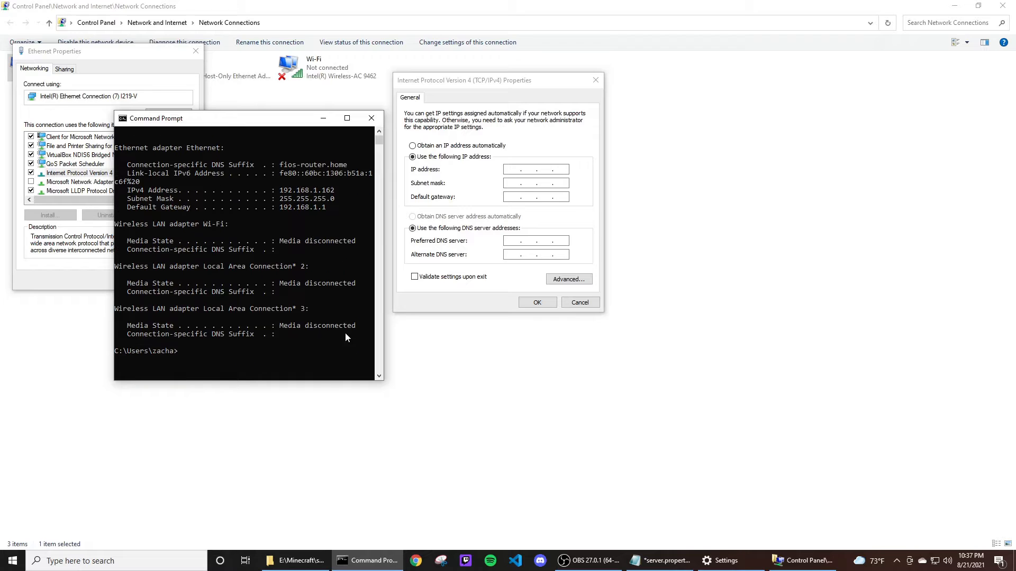
pyautogui.click(378, 376)
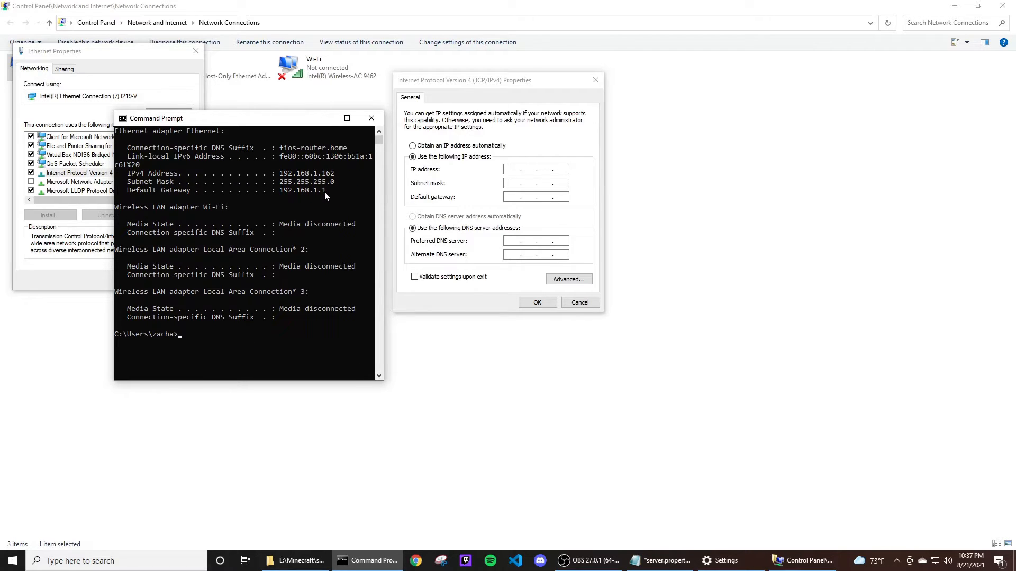
pyautogui.click(223, 327)
pyautogui.press('Escape')
pyautogui.write('pi')
pyautogui.write('ng 192.168.1.1')
pyautogui.press('Return')
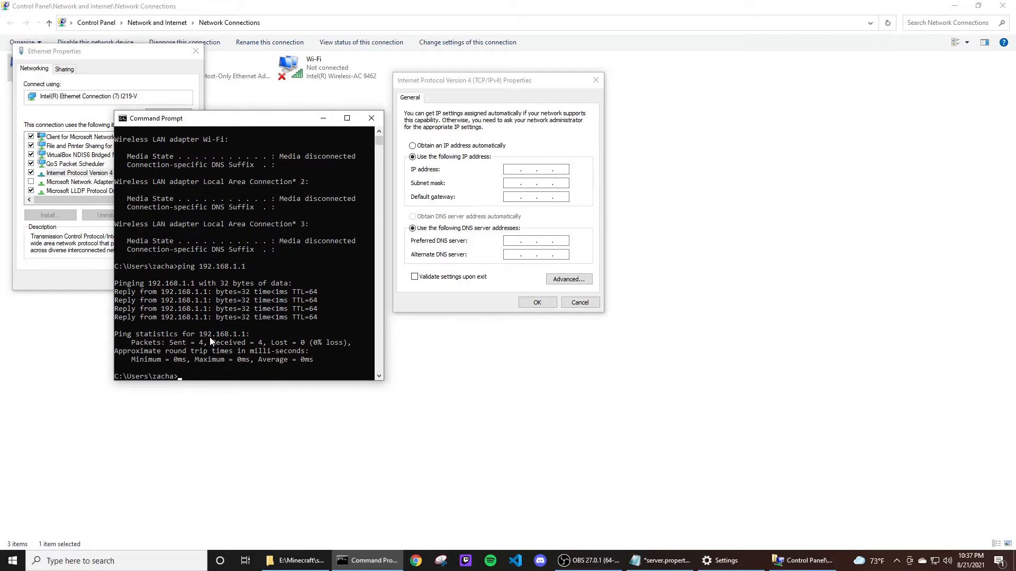
# Ping 192.168.1.2 to check whether that address is already in use.
pyautogui.press('Up')
pyautogui.press('BackSpace')
pyautogui.write('2.168.1.2')
pyautogui.press('Return')
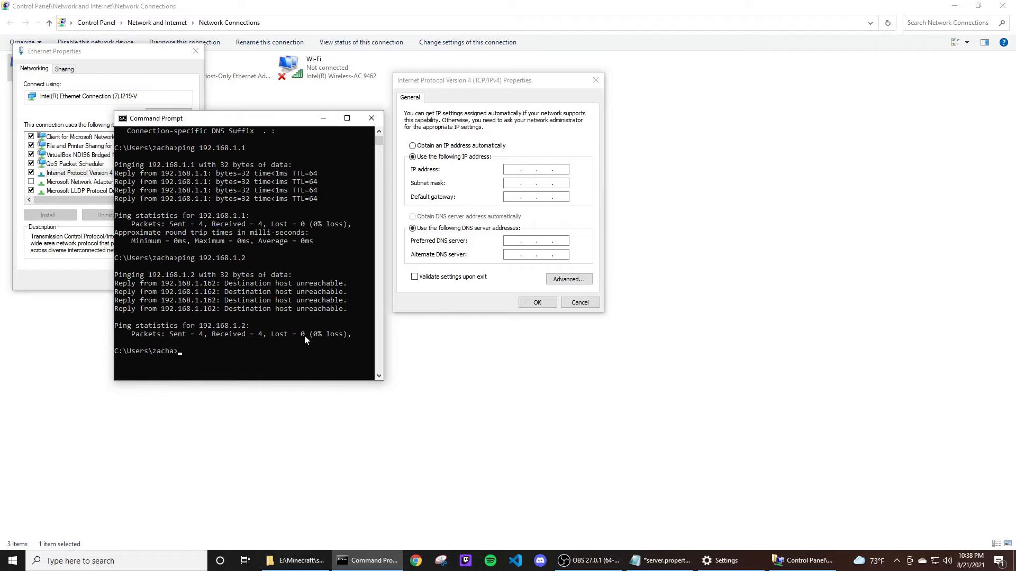
# Enter the static IP address 192.168.1.2, subnet mask 255.255.255.0 and default gateway 192.168.1.1.
pyautogui.click(514, 169)
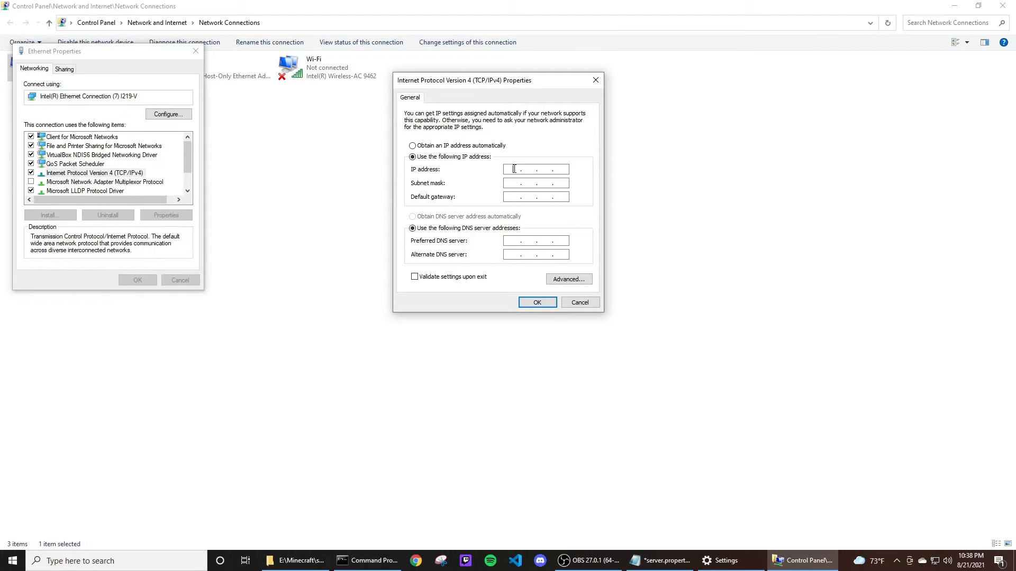
pyautogui.write('192 . 168 . 1 . 2')
pyautogui.click(509, 182)
pyautogui.write('192.168.1.1')
# Set the preferred DNS server to 8.8.8.8, apply the IPv4 settings and close the network windows.
pyautogui.click(510, 240)
pyautogui.click(515, 242)
pyautogui.write('8 . 8 . 8 . 8')
pyautogui.click(547, 303)
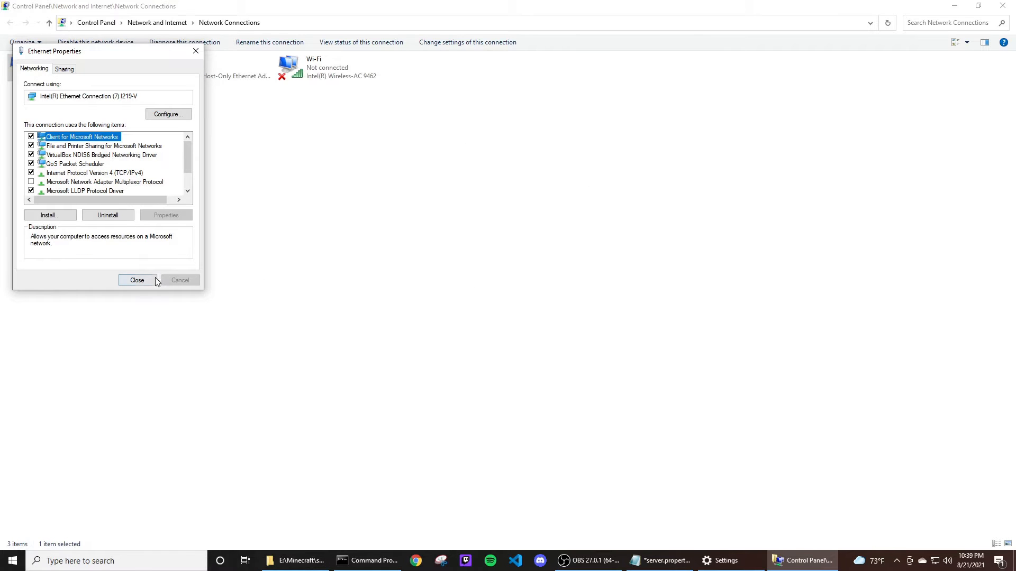
pyautogui.click(137, 280)
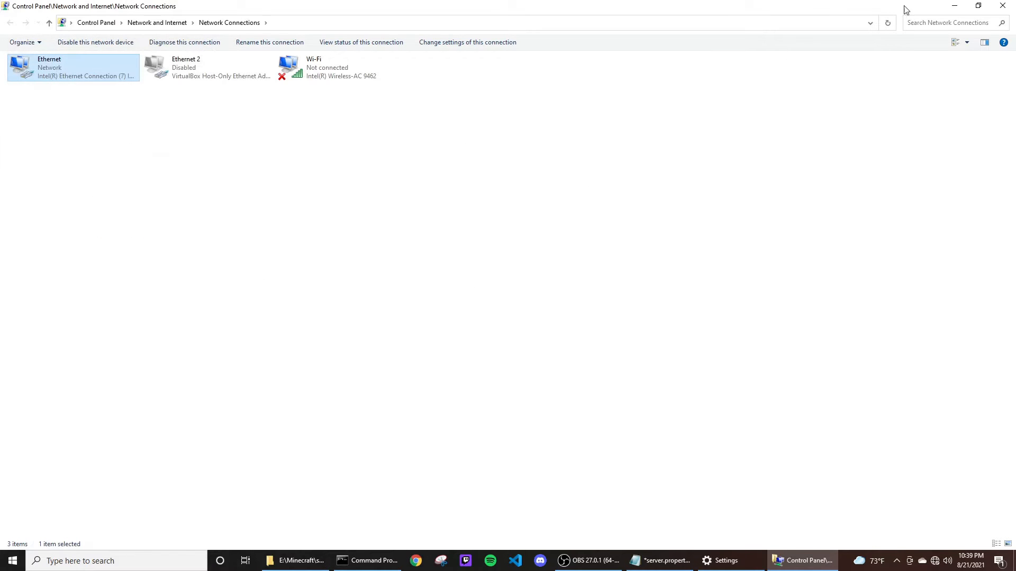
pyautogui.click(1002, 5)
pyautogui.click(1002, 5)
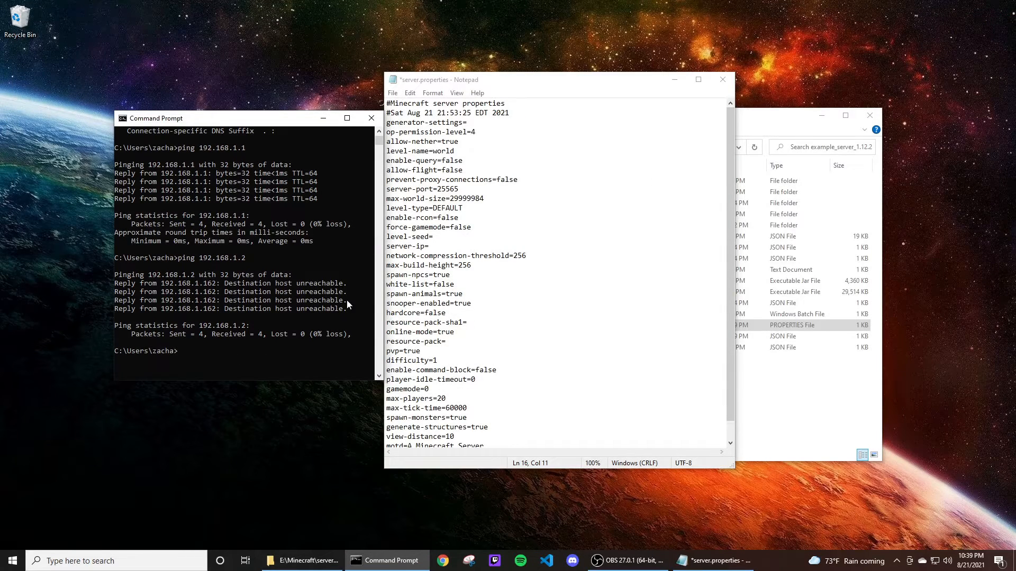
# Run ipconfig again in Command Prompt to check the new IPv4 address.
pyautogui.moveTo(381, 297); pyautogui.dragTo(557, 297)
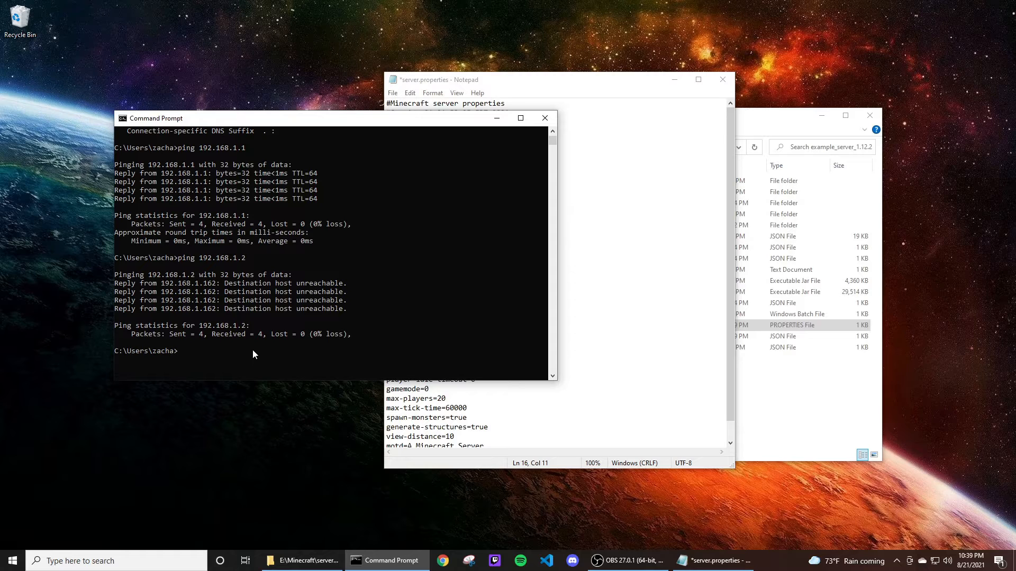
pyautogui.write('ipconfig')
pyautogui.press('Return')
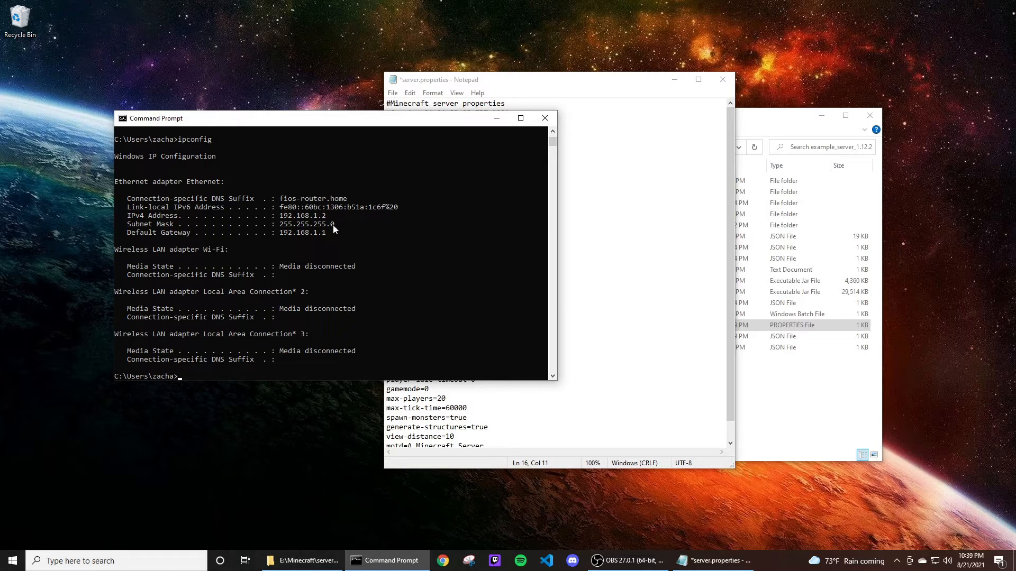
# Close Command Prompt, set server-ip to 192.168.1.2 in server.properties and save the file.
pyautogui.moveTo(387, 123); pyautogui.dragTo(424, 118)
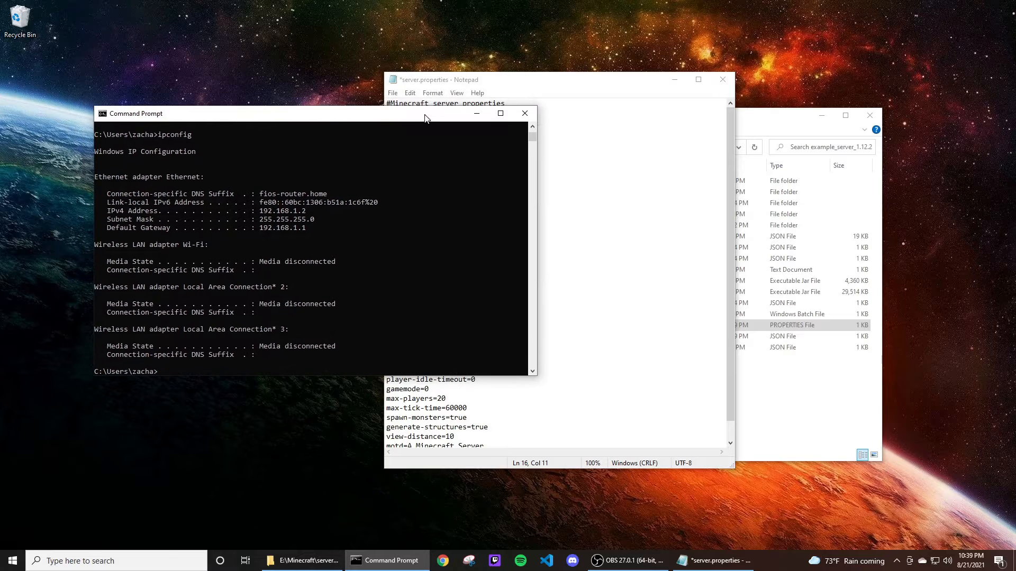
pyautogui.click(526, 114)
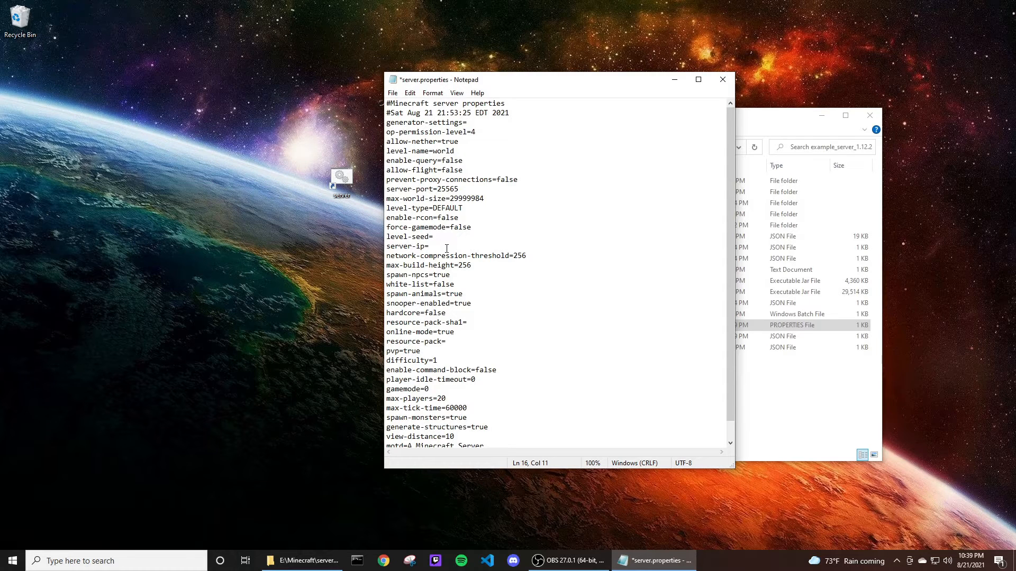
pyautogui.write('192.168.1.2')
pyautogui.hotkey('ctrl', 's')
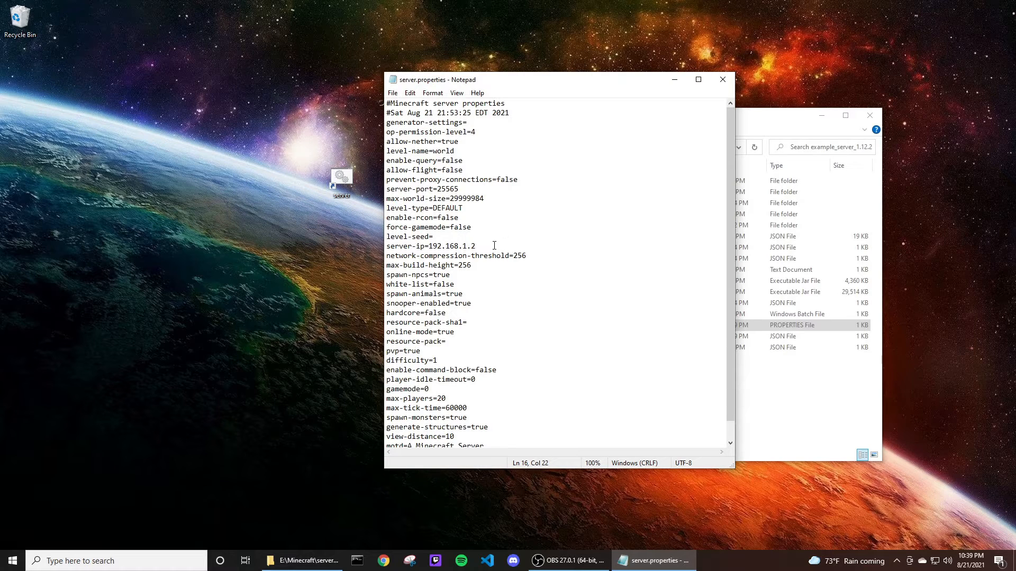
# Select the server-port value 25565 in server.properties.
pyautogui.moveTo(478, 246)
pyautogui.mouseDown()
pyautogui.moveTo(428, 248)
pyautogui.moveTo(474, 246)
pyautogui.mouseUp()
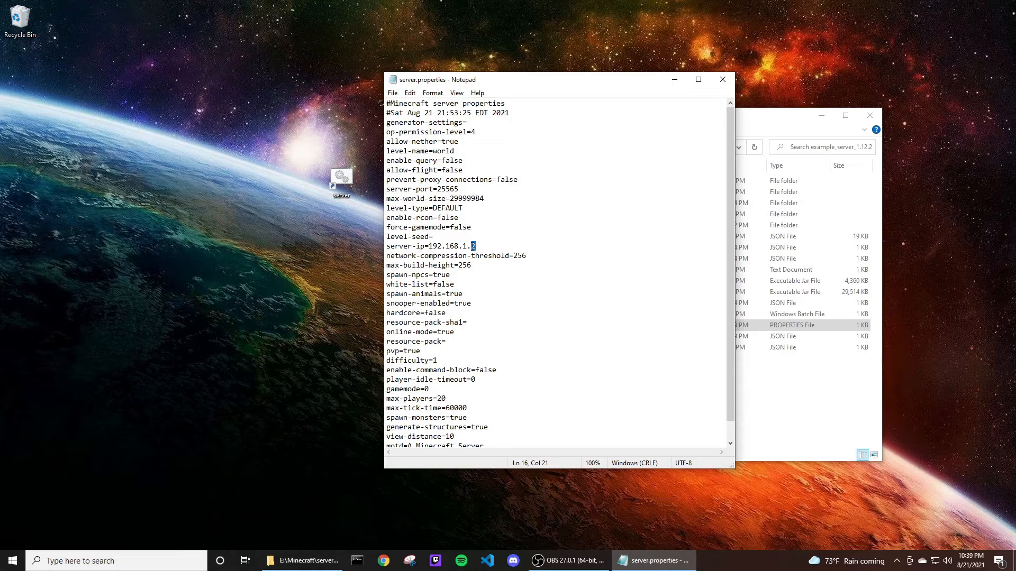
pyautogui.doubleClick(463, 190)
pyautogui.click(461, 190)
pyautogui.moveTo(459, 189); pyautogui.dragTo(436, 189)
pyautogui.click(478, 190)
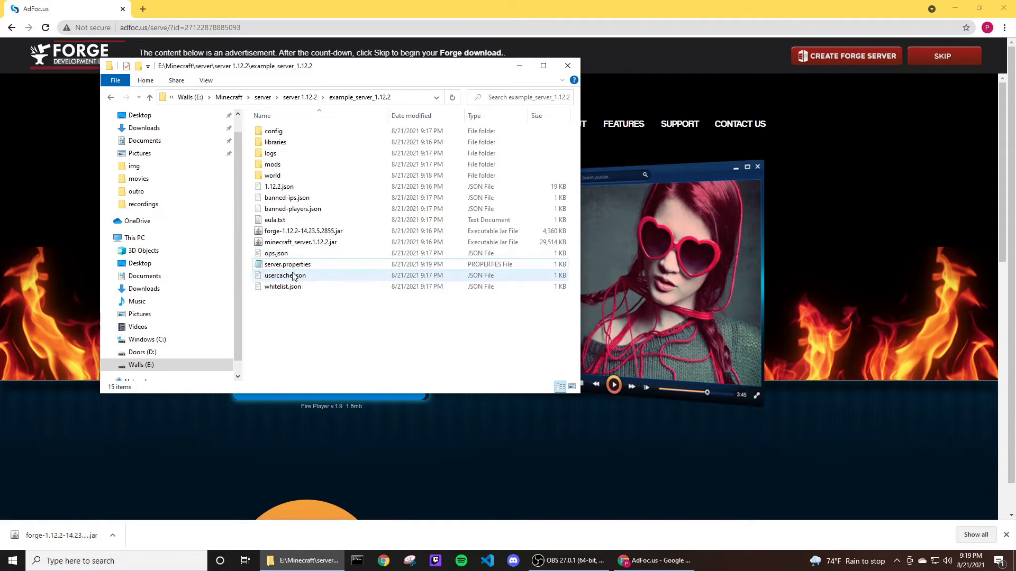
pyautogui.click(329, 244)
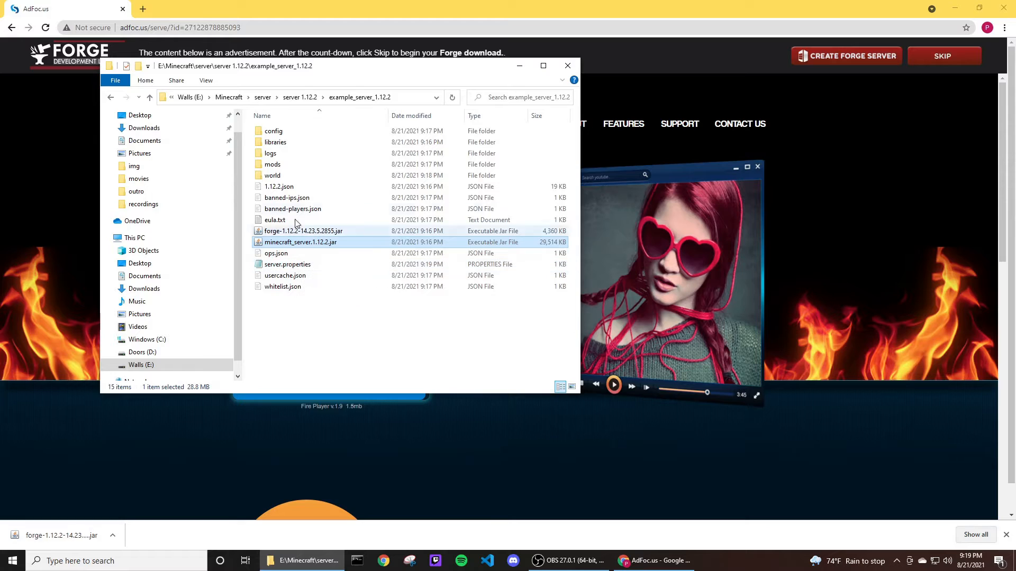
pyautogui.click(364, 324)
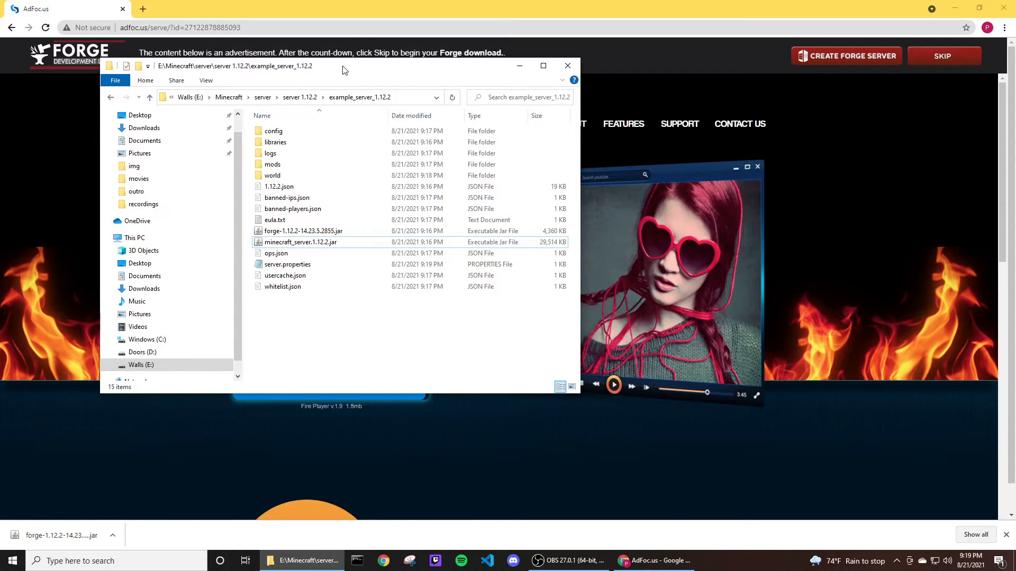
pyautogui.moveTo(343, 70); pyautogui.dragTo(676, 74)
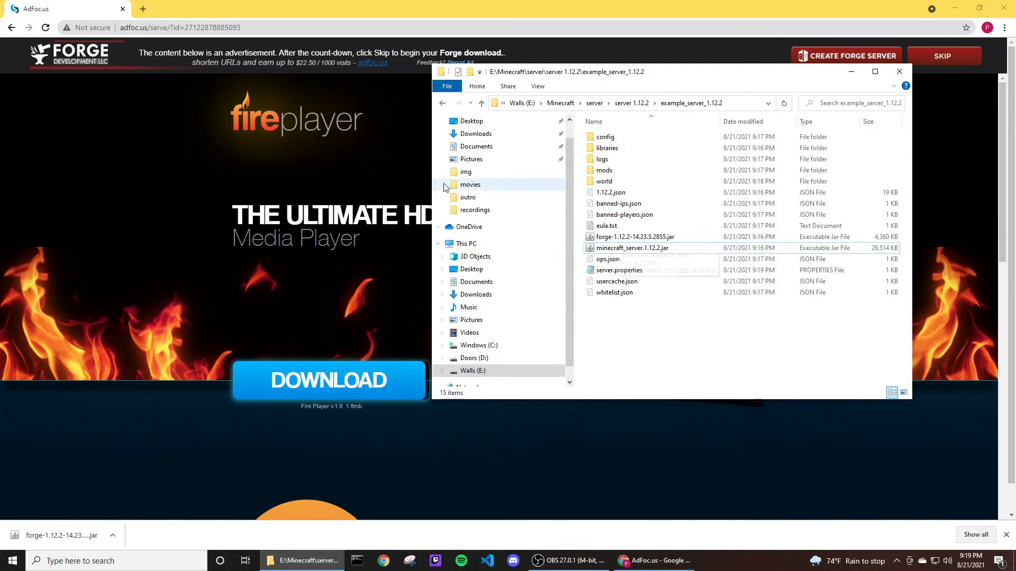
# Search the web for minecraft server and open the Minecraft Java Edition server download page.
pyautogui.click(146, 9)
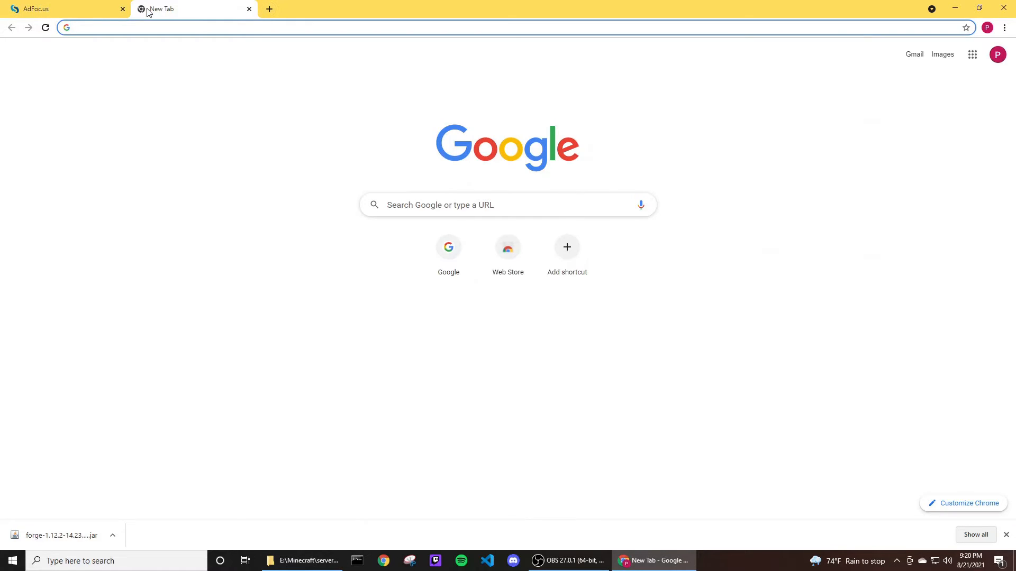
pyautogui.write('mine')
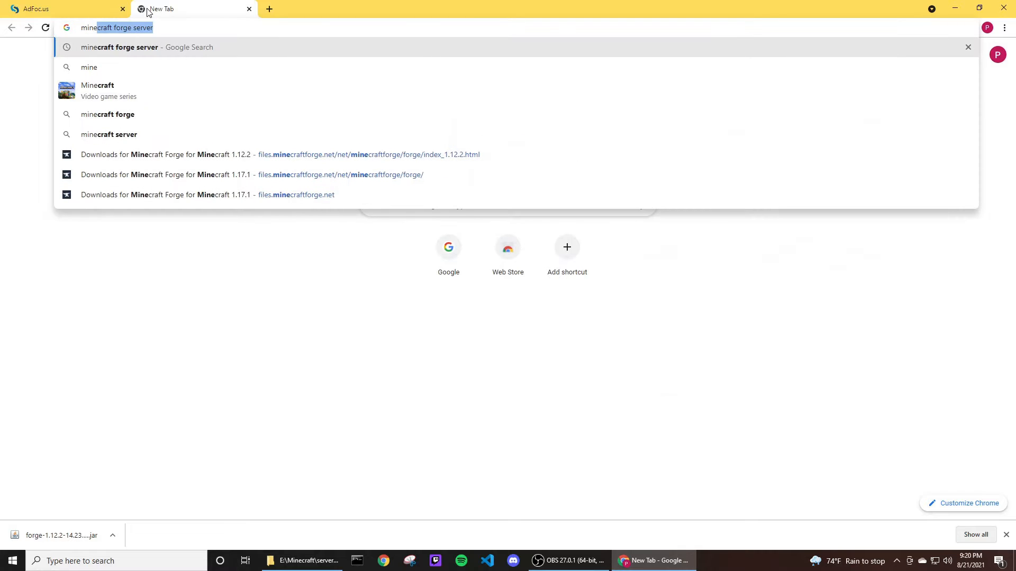
pyautogui.write('craft ')
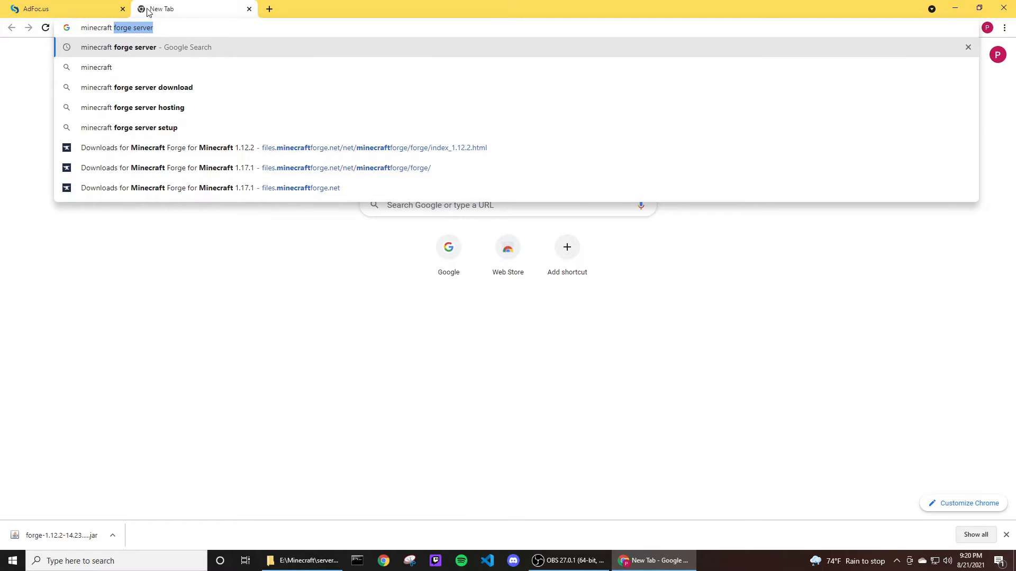
pyautogui.write('server')
pyautogui.press('Return')
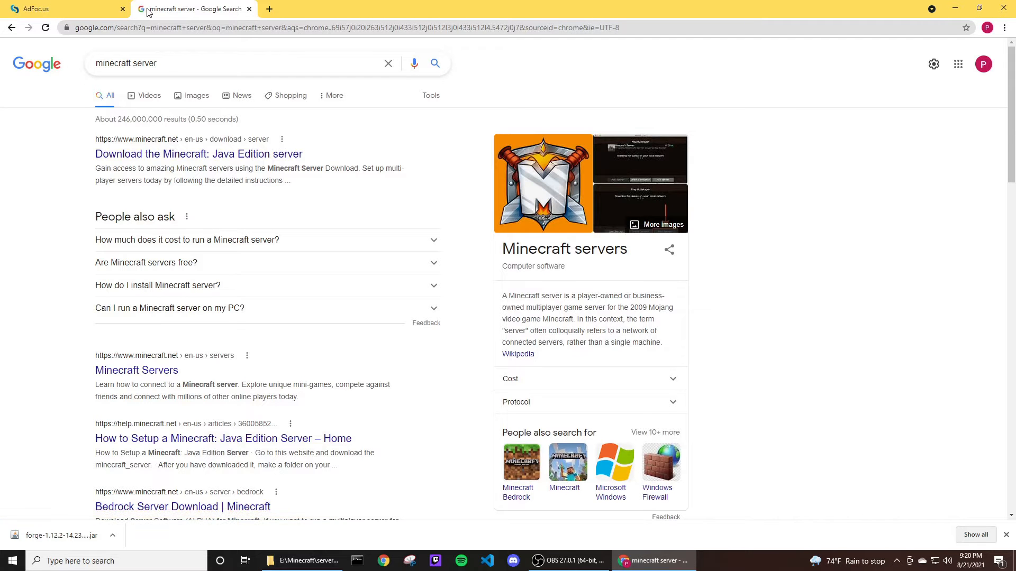
pyautogui.click(181, 157)
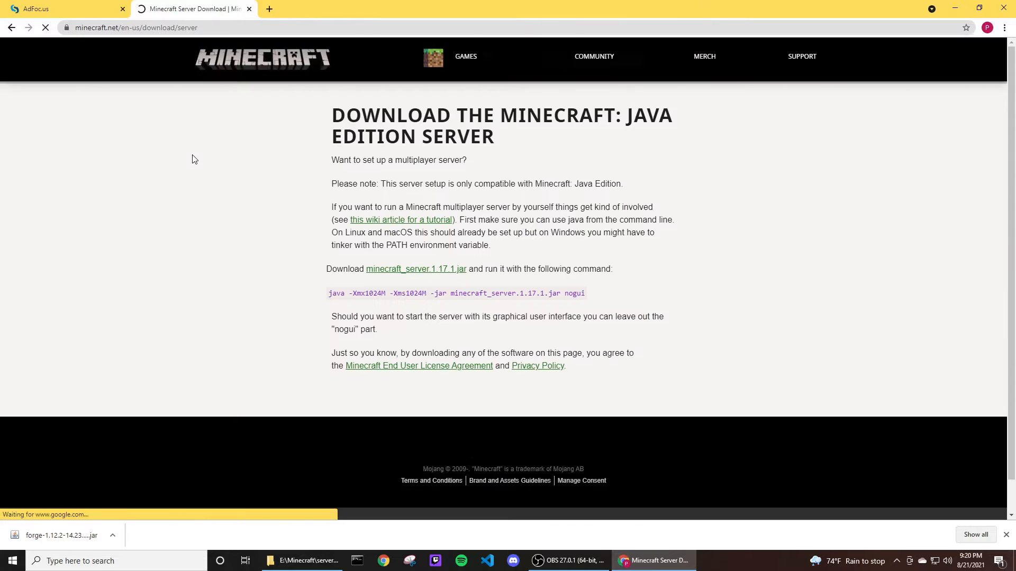
# Copy the java run command shown on the server download page.
pyautogui.click(127, 26)
pyautogui.click(222, 140)
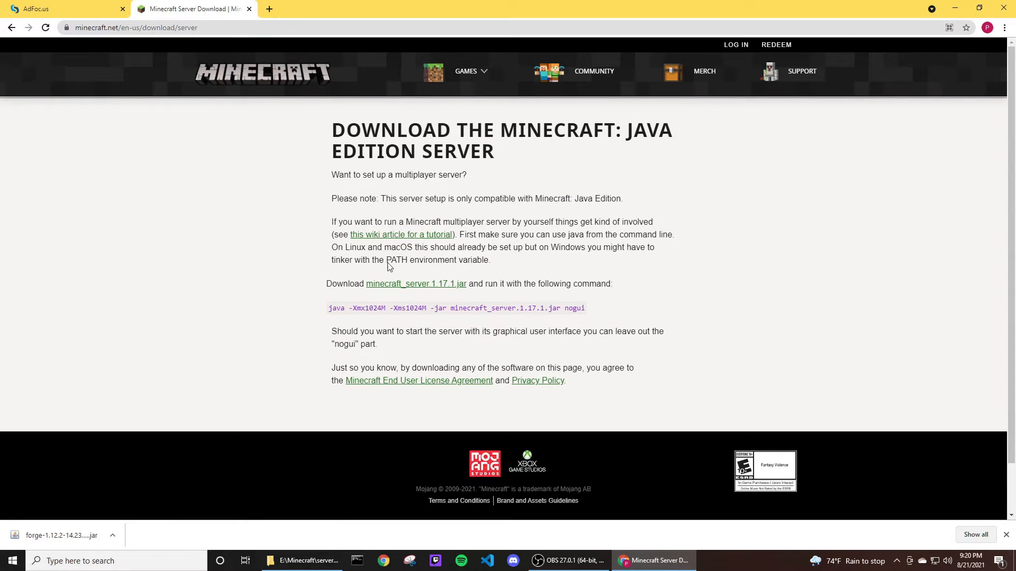
pyautogui.moveTo(592, 307); pyautogui.dragTo(329, 314)
pyautogui.hotkey('ctrl', 'c')
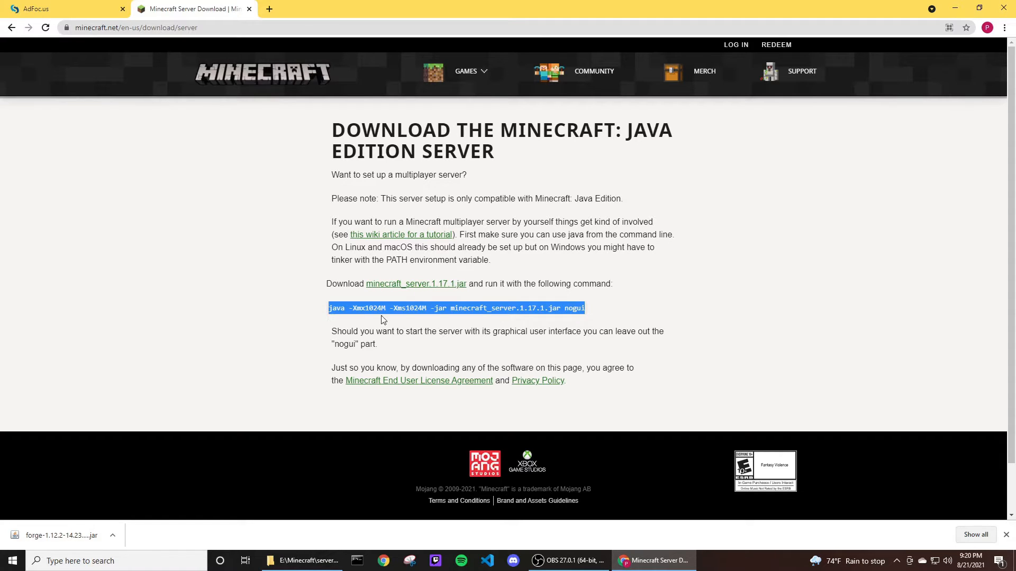
pyautogui.click(591, 314)
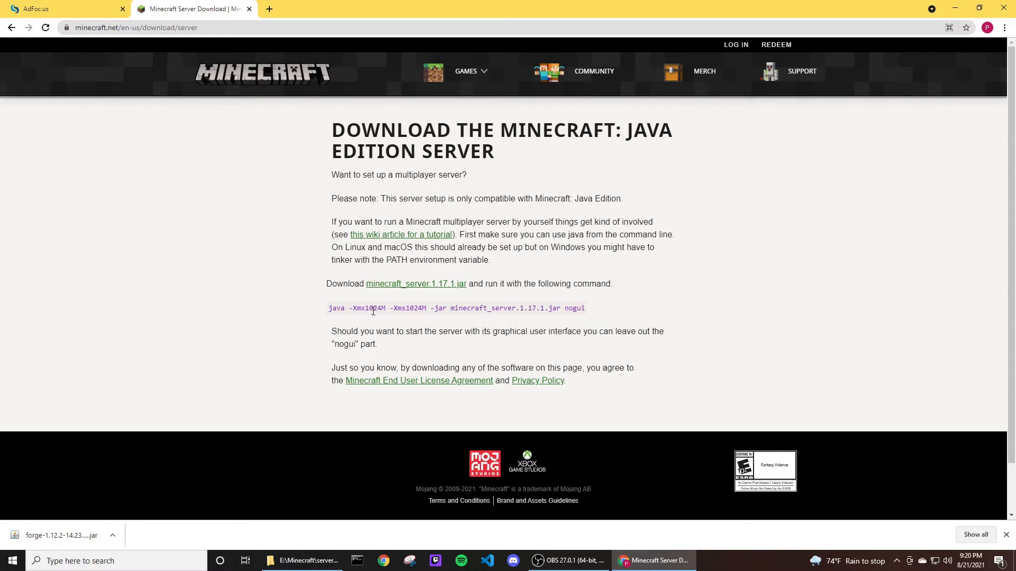
pyautogui.doubleClick(341, 309)
pyautogui.click(392, 309)
# Create a new text document in the example_server_1.12.2 folder named run.bat, accepting the extension change.
pyautogui.click(328, 561)
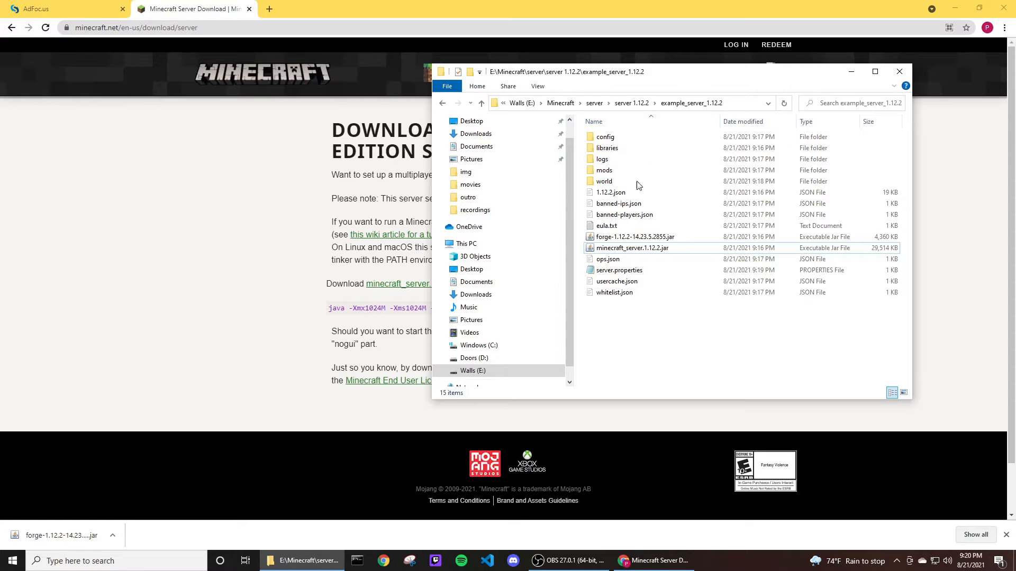
pyautogui.rightClick(630, 315)
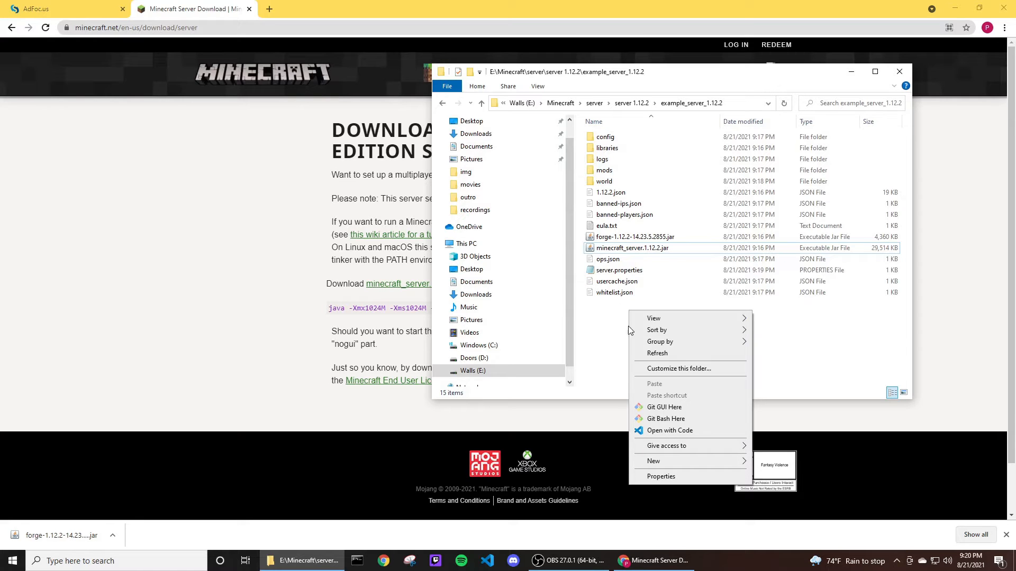
pyautogui.moveTo(703, 465)
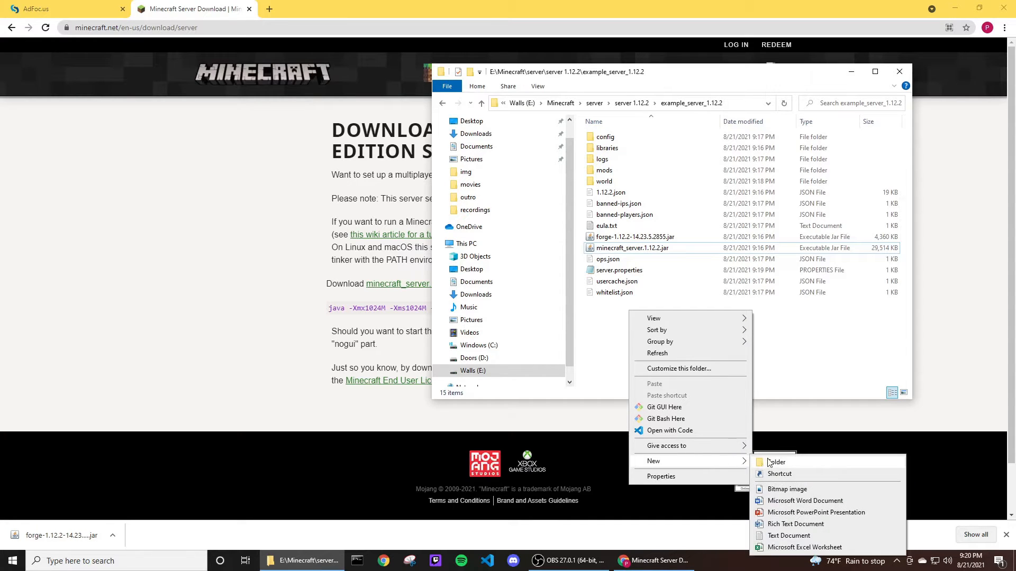
pyautogui.click(789, 536)
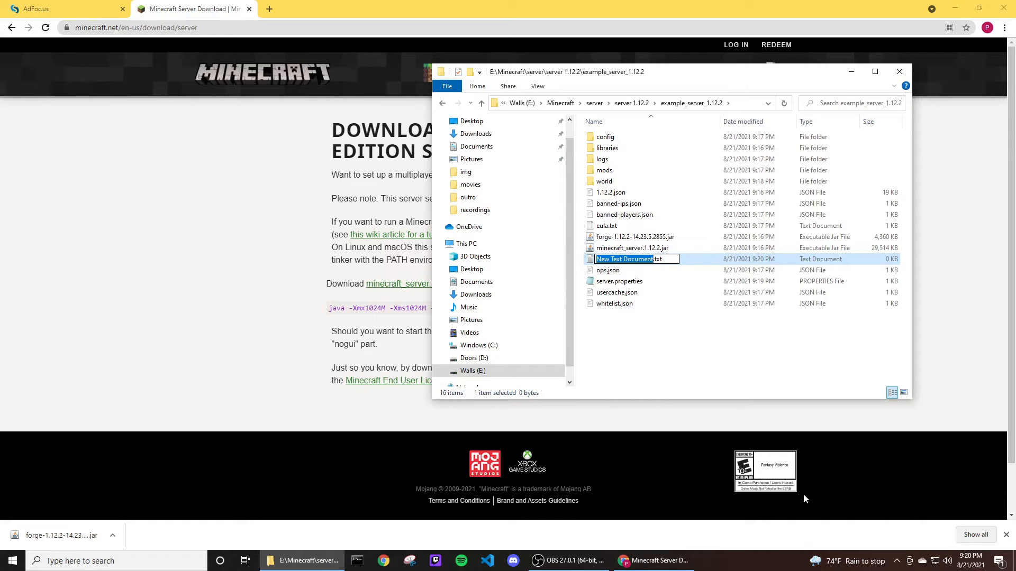
pyautogui.write('run')
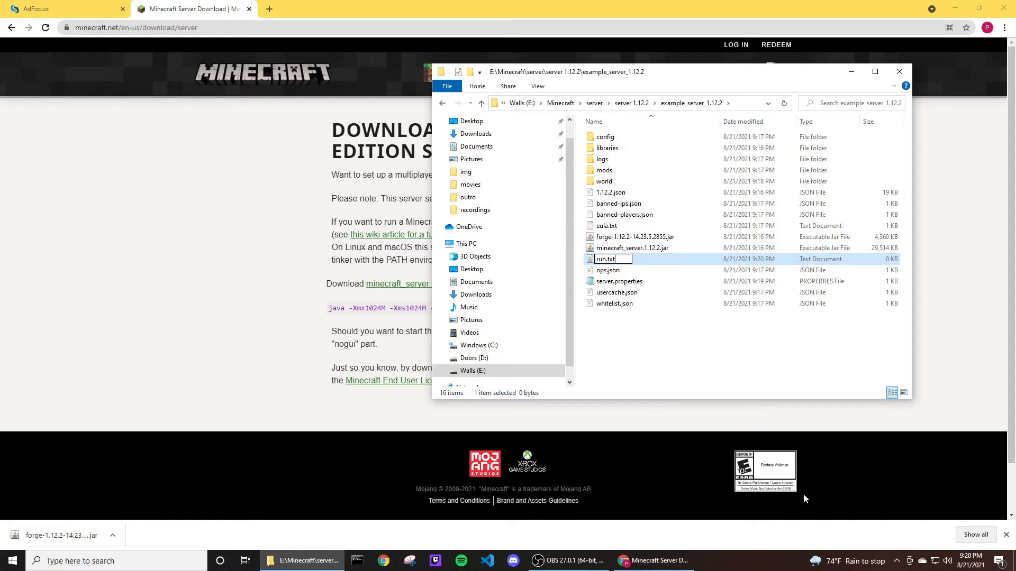
pyautogui.press('BackSpace')
pyautogui.press('BackSpace')
pyautogui.press('BackSpace')
pyautogui.write('bat')
pyautogui.press('Return')
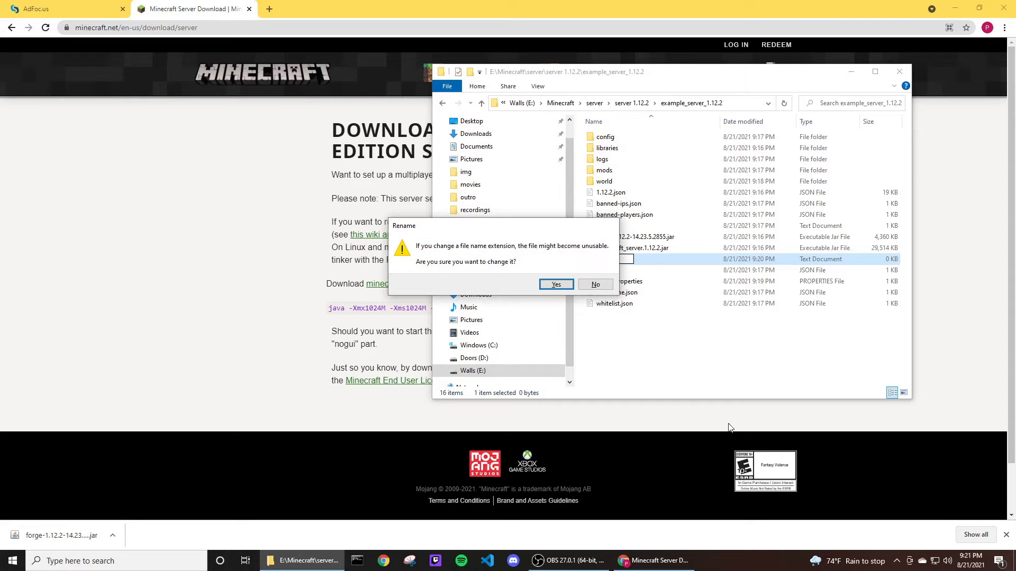
pyautogui.click(565, 284)
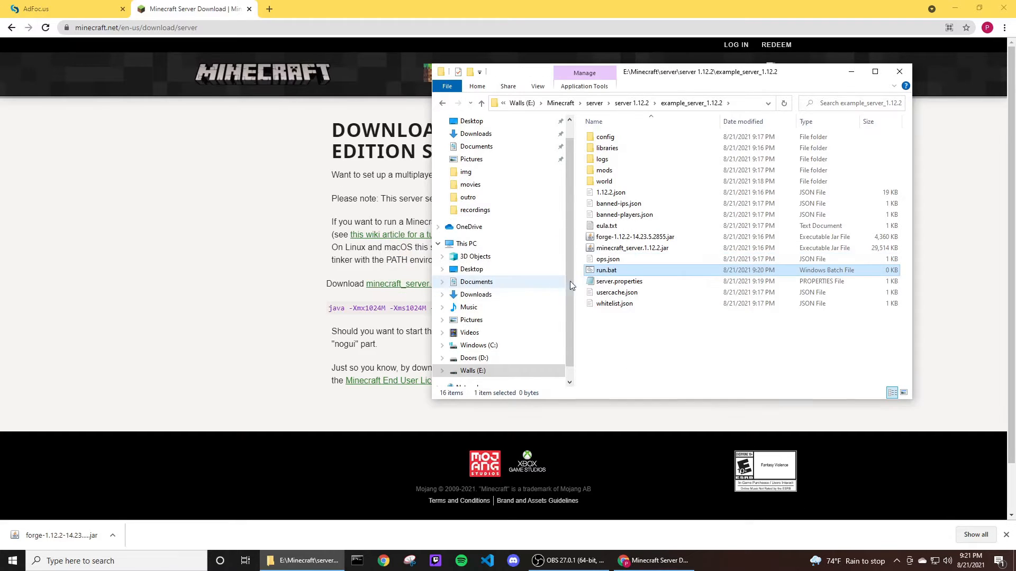
# Open run.bat for editing and paste the copied java command into it.
pyautogui.rightClick(623, 271)
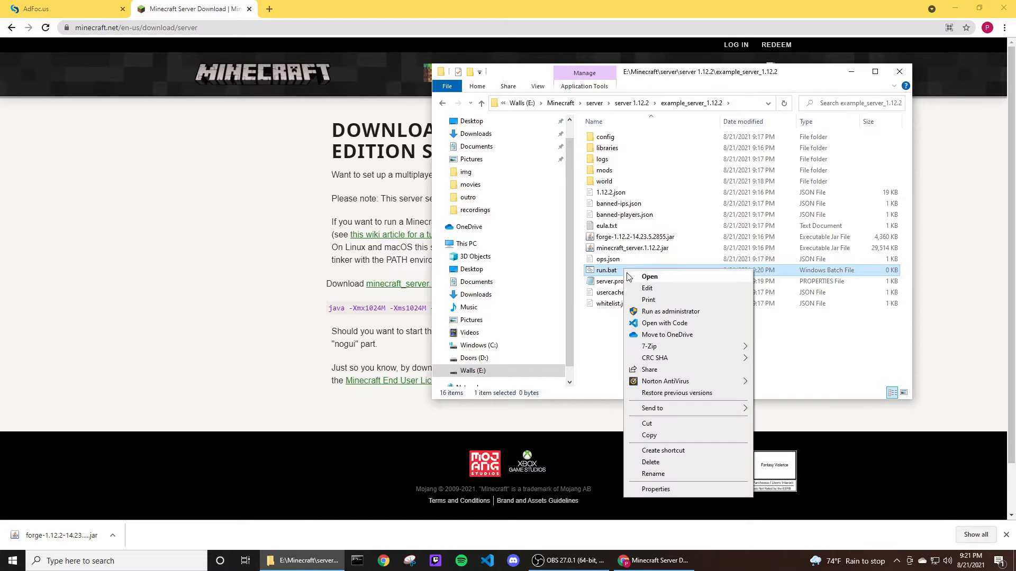
pyautogui.click(646, 286)
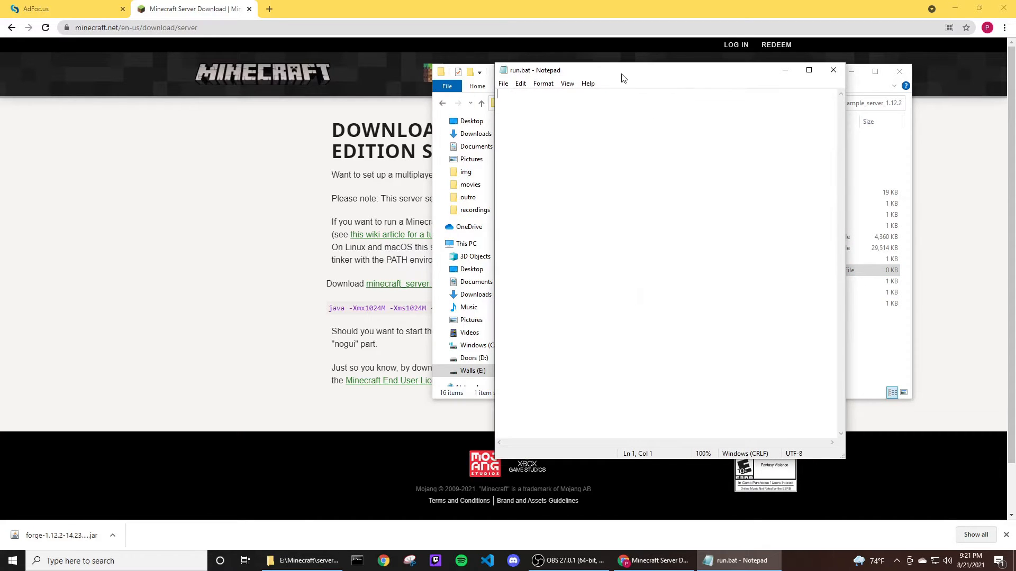
pyautogui.moveTo(618, 75); pyautogui.dragTo(308, 59)
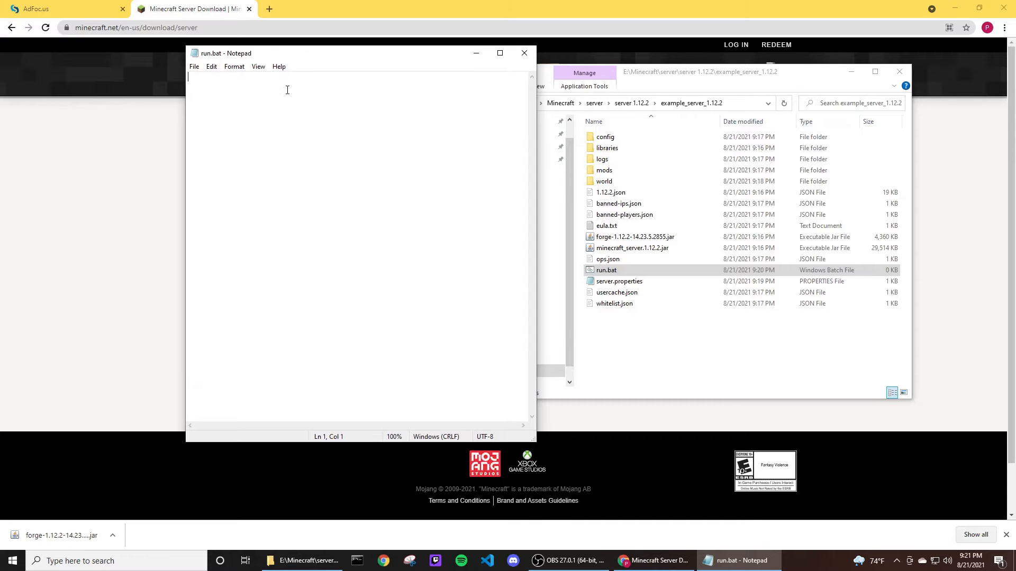
pyautogui.hotkey('ctrl', 'v')
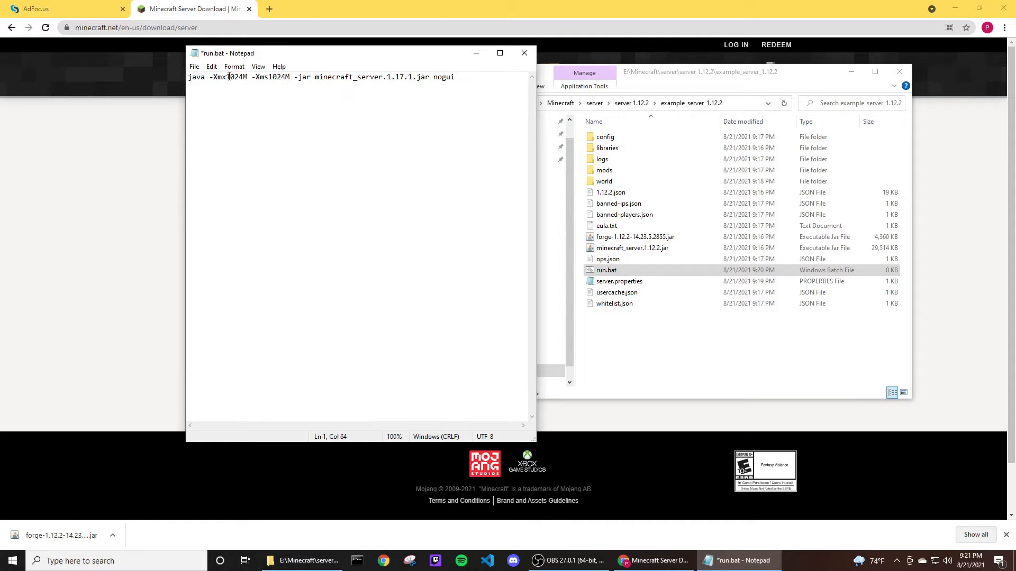
# Change the -Xmx memory value in the command to 4096M.
pyautogui.click(230, 77)
pyautogui.click(206, 78)
pyautogui.doubleClick(197, 78)
pyautogui.click(210, 78)
pyautogui.doubleClick(223, 77)
pyautogui.doubleClick(265, 78)
pyautogui.doubleClick(222, 77)
pyautogui.doubleClick(273, 77)
pyautogui.click(291, 78)
pyautogui.doubleClick(230, 77)
pyautogui.click(229, 78)
pyautogui.press('BackSpace')
pyautogui.write('4')
pyautogui.press('BackSpace')
pyautogui.press('BackSpace')
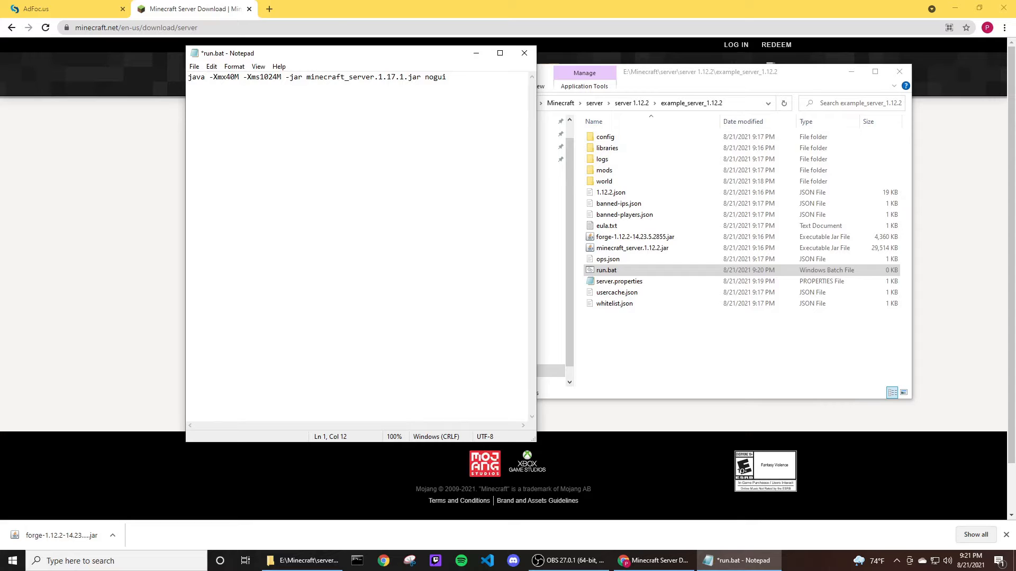
pyautogui.write('96')
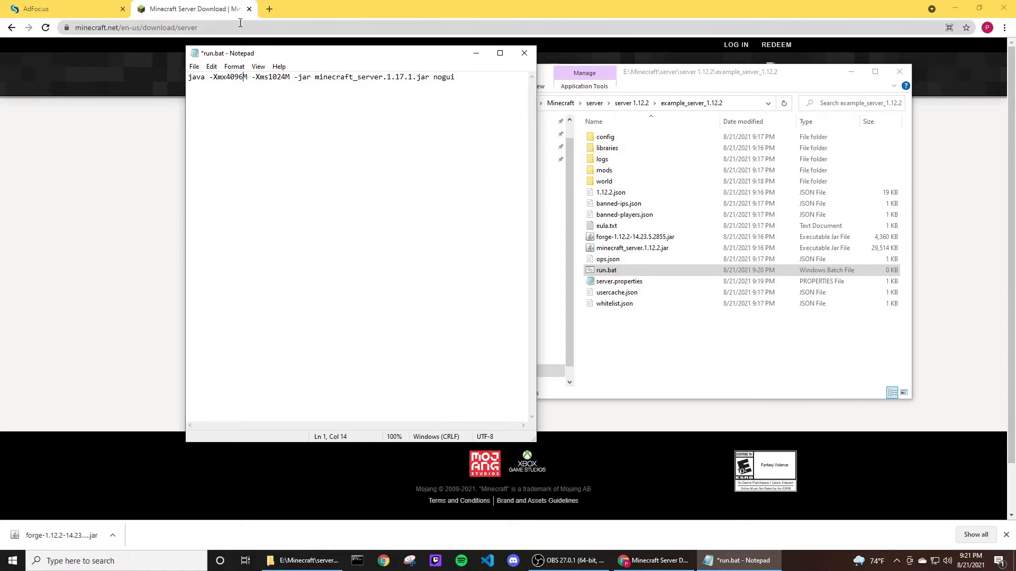
# Change the -Xms memory value in the command to 4096M.
pyautogui.doubleClick(243, 77)
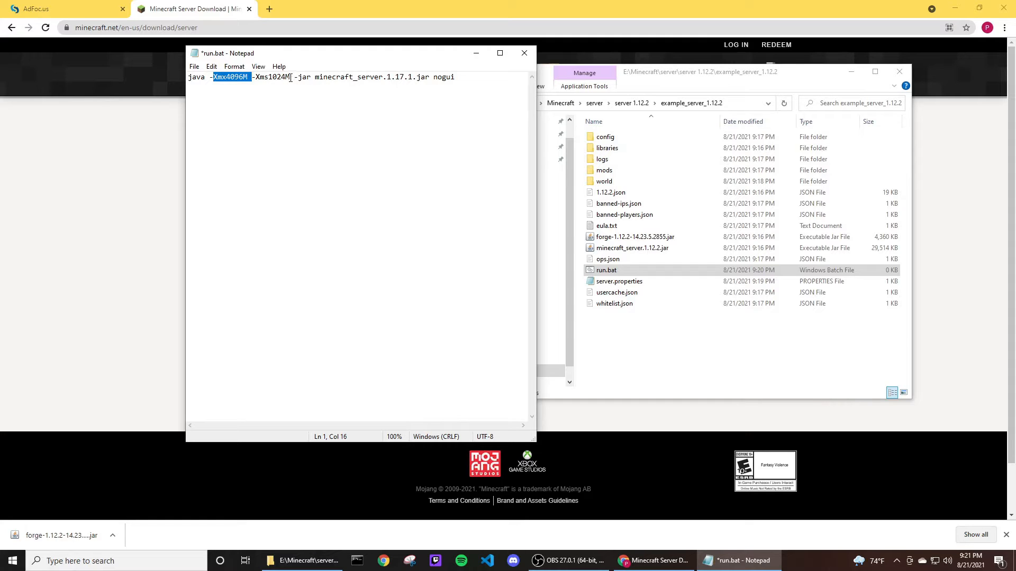
pyautogui.click(242, 77)
pyautogui.doubleClick(236, 77)
pyautogui.click(242, 77)
pyautogui.click(286, 77)
pyautogui.press('BackSpace')
pyautogui.press('BackSpace')
pyautogui.press('BackSpace')
pyautogui.press('BackSpace')
pyautogui.write('40')
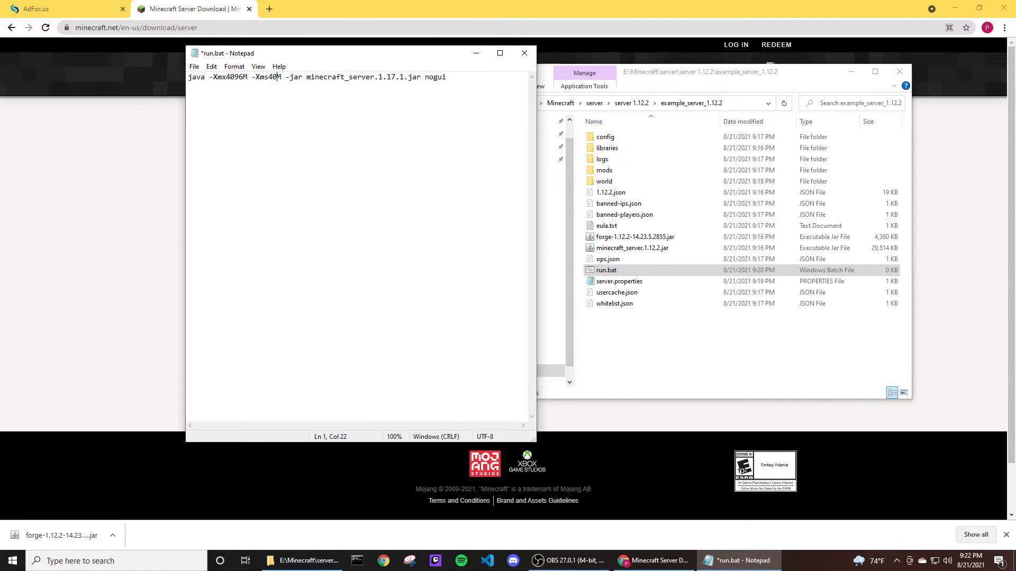
pyautogui.write('96')
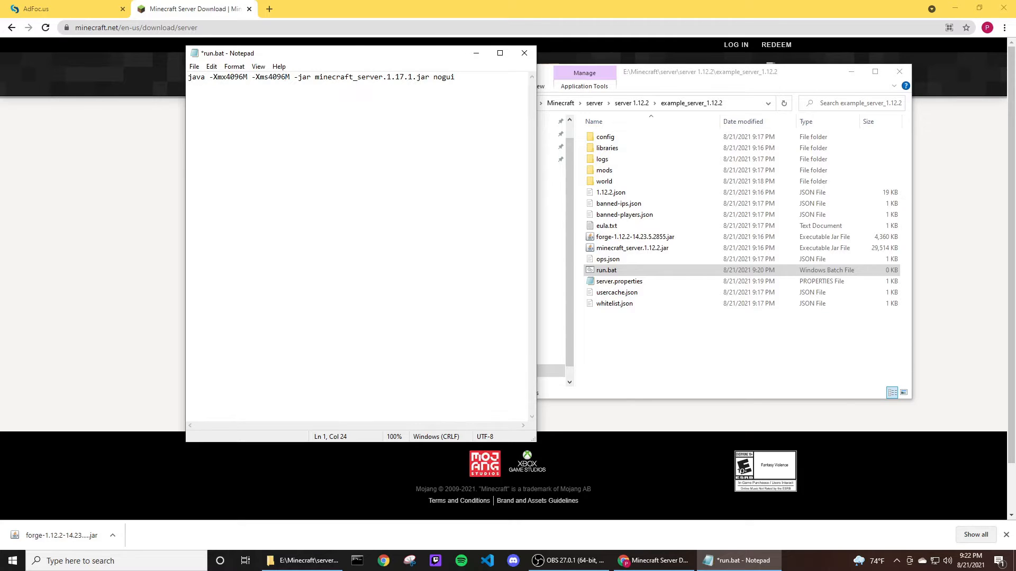
# Change the jar name in the command to minecraft_server.1.12.2.jar to match the server folder's jar.
pyautogui.doubleClick(303, 78)
pyautogui.click(313, 79)
pyautogui.doubleClick(393, 78)
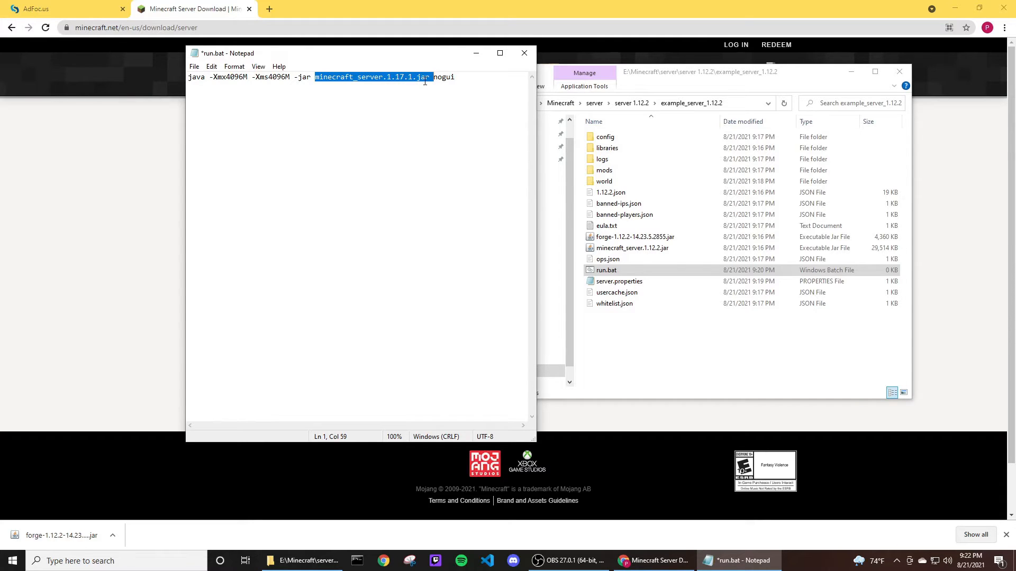
pyautogui.click(394, 78)
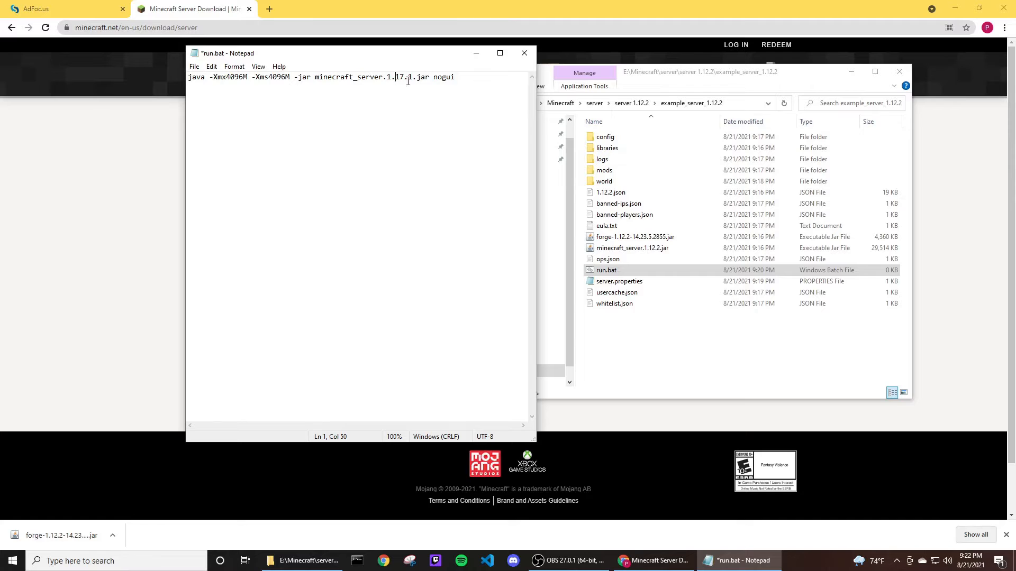
pyautogui.click(645, 249)
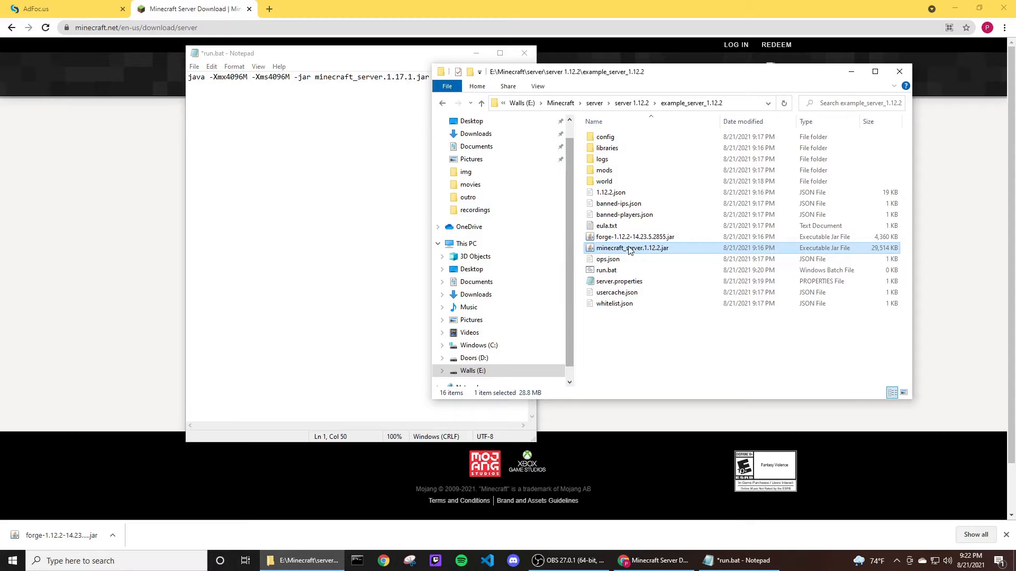
pyautogui.click(403, 81)
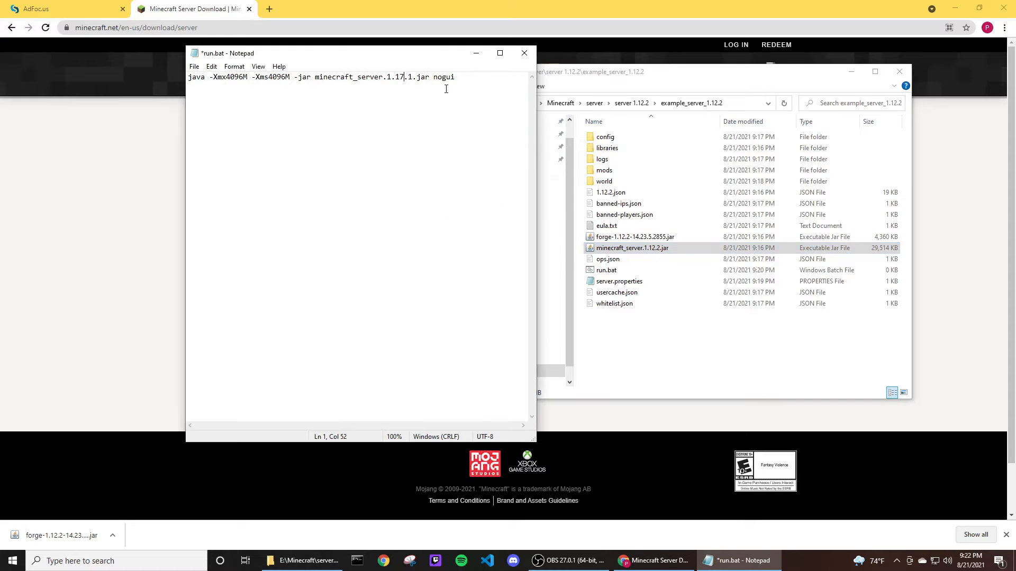
pyautogui.press('BackSpace')
pyautogui.write('2')
pyautogui.press('BackSpace')
pyautogui.write('2')
# Replace nogui with a second line reading PAUSE, and save and close run.bat.
pyautogui.doubleClick(454, 79)
pyautogui.click(470, 81)
pyautogui.doubleClick(443, 77)
pyautogui.press('BackSpace')
pyautogui.moveTo(442, 58); pyautogui.dragTo(448, 45)
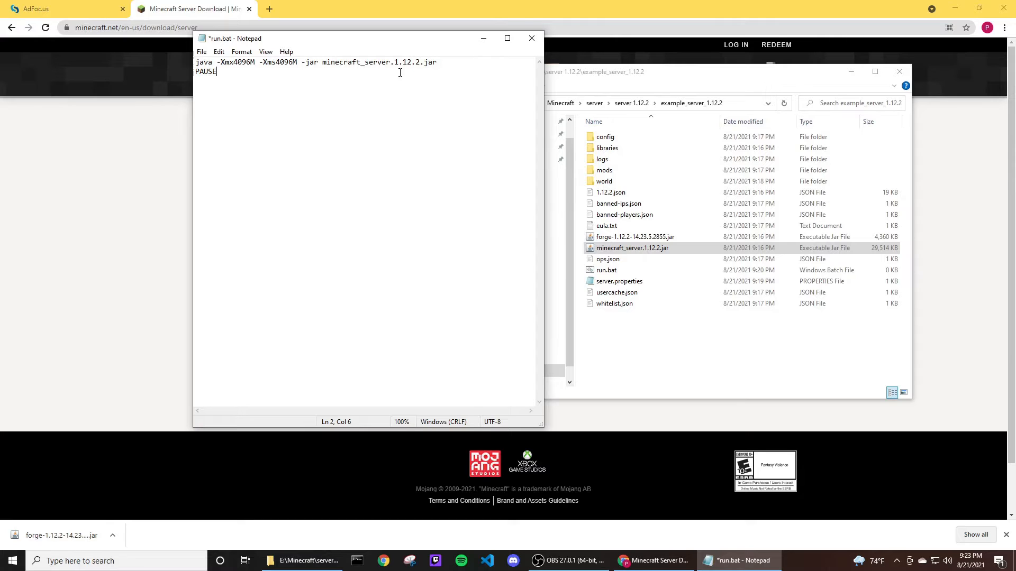
pyautogui.hotkey('ctrl', 's')
pyautogui.click(530, 40)
# Launch run.bat to start the server and arrange the console and server windows side by side.
pyautogui.click(619, 353)
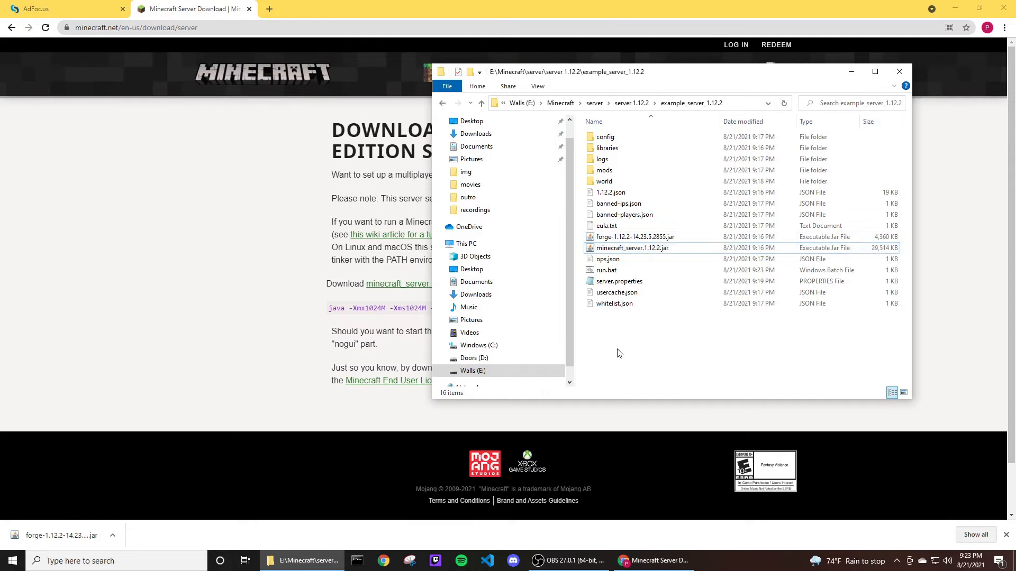
pyautogui.doubleClick(609, 271)
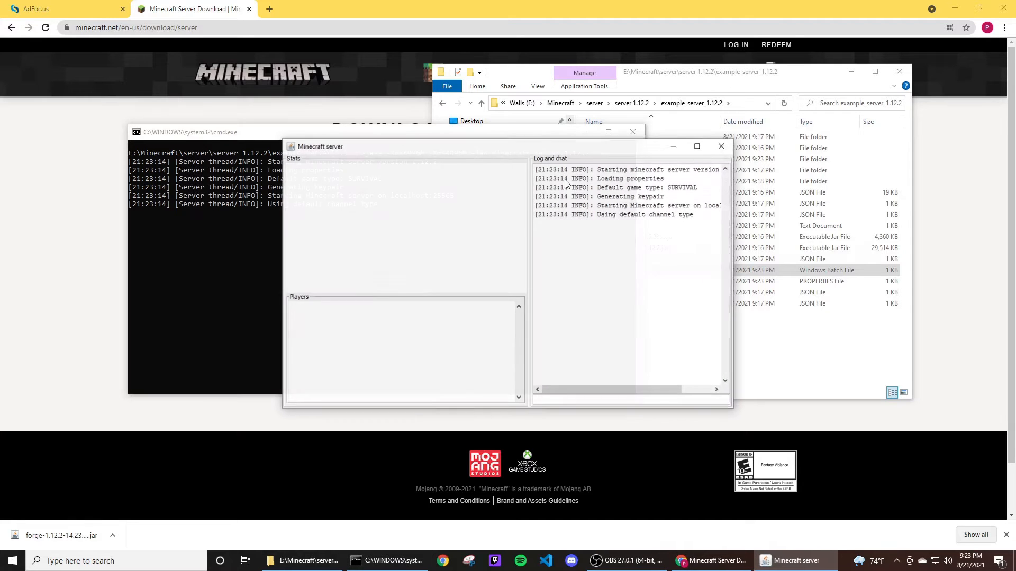
pyautogui.moveTo(475, 144); pyautogui.dragTo(670, 124)
pyautogui.moveTo(440, 133); pyautogui.dragTo(388, 123)
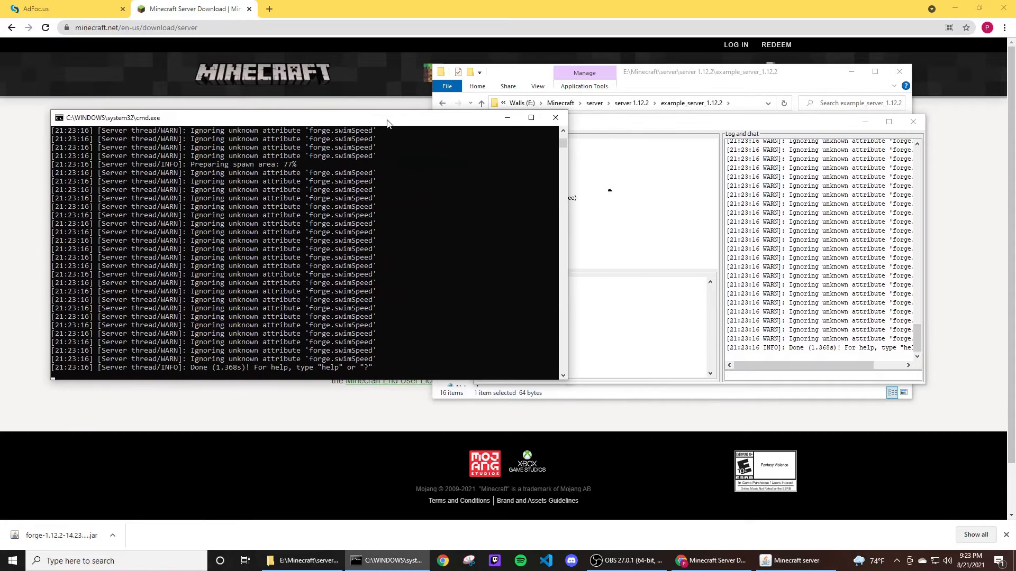
pyautogui.moveTo(569, 189); pyautogui.dragTo(427, 188)
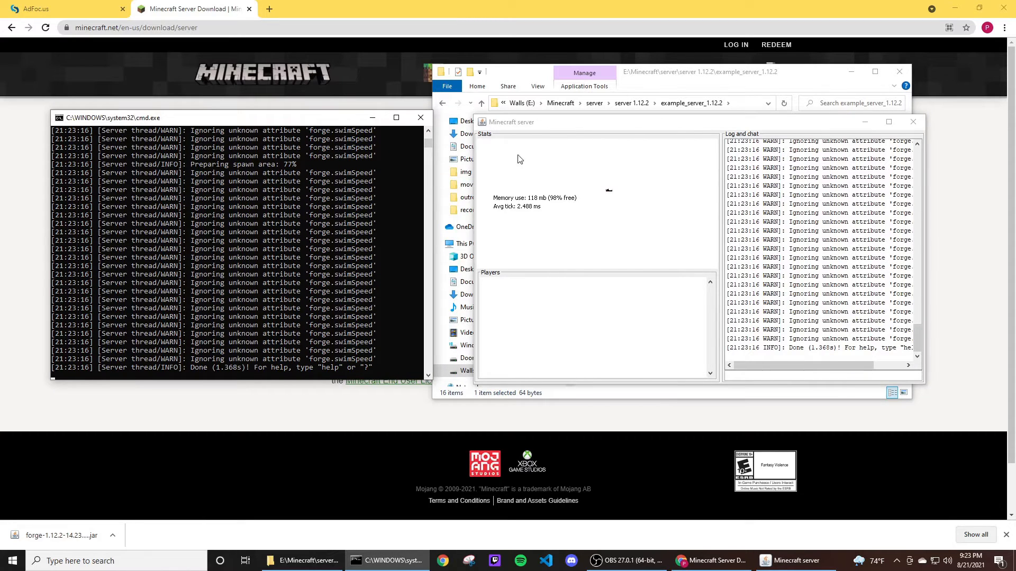
pyautogui.moveTo(579, 124); pyautogui.dragTo(547, 127)
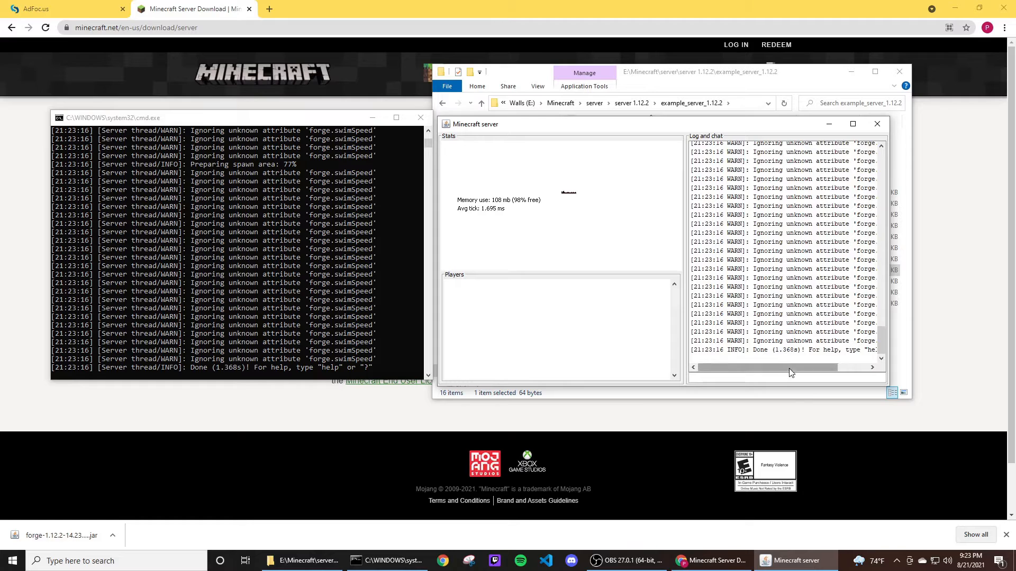
# Stop the running server by closing its server window and the console window.
pyautogui.moveTo(789, 368); pyautogui.dragTo(794, 368)
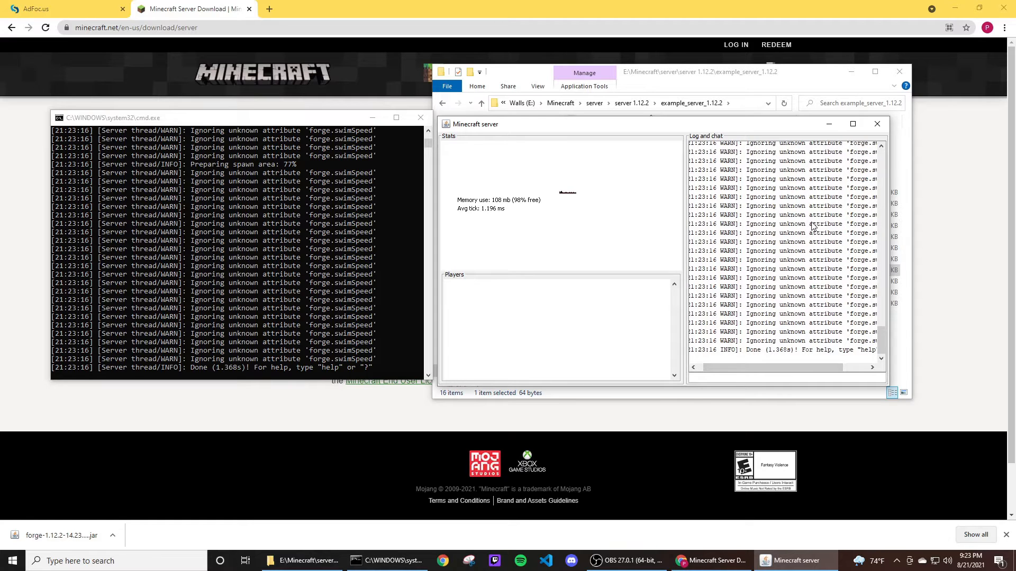
pyautogui.scroll(2, 836, 230)
pyautogui.scroll(-2, 837, 232)
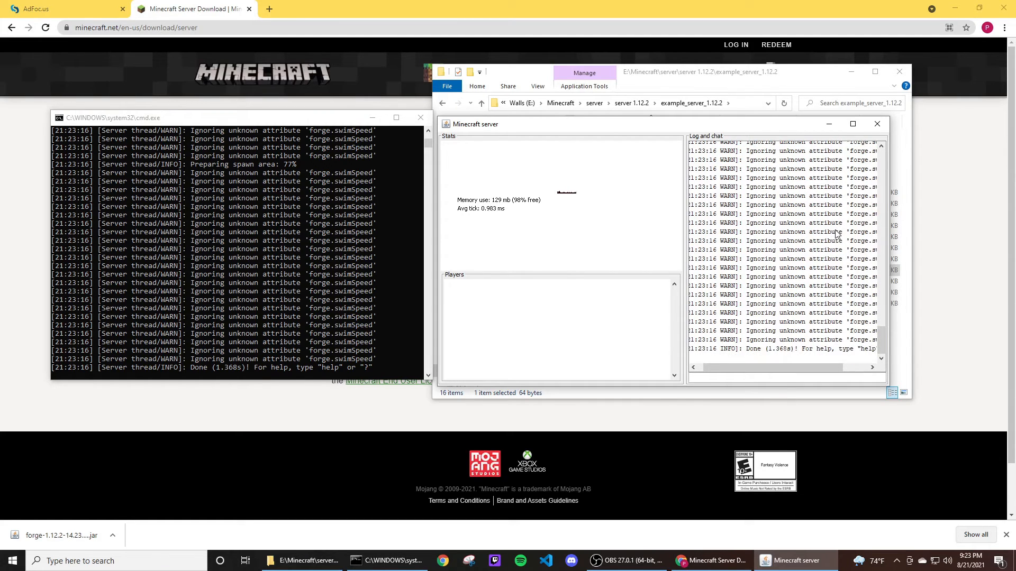
pyautogui.click(877, 126)
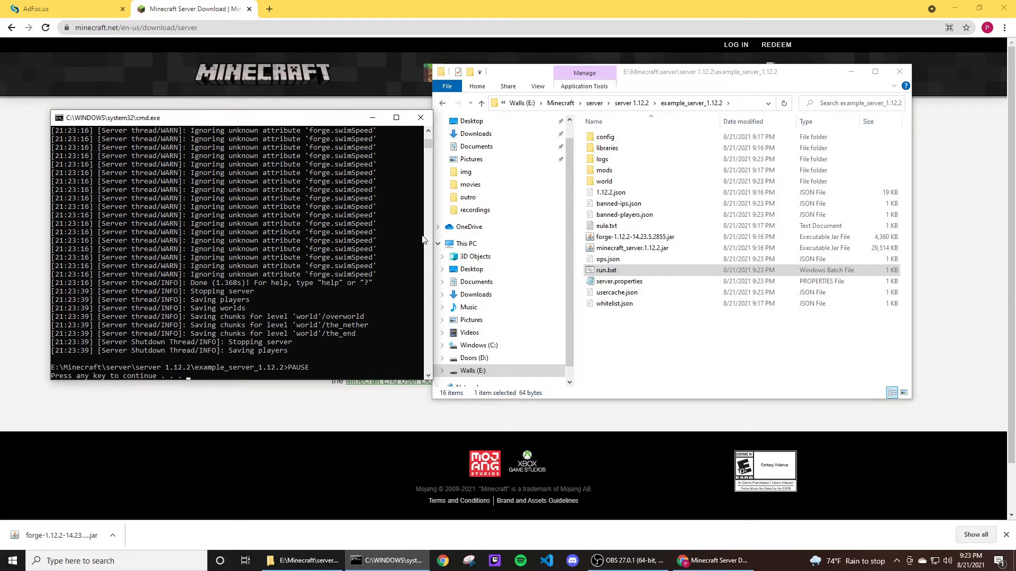
pyautogui.click(420, 117)
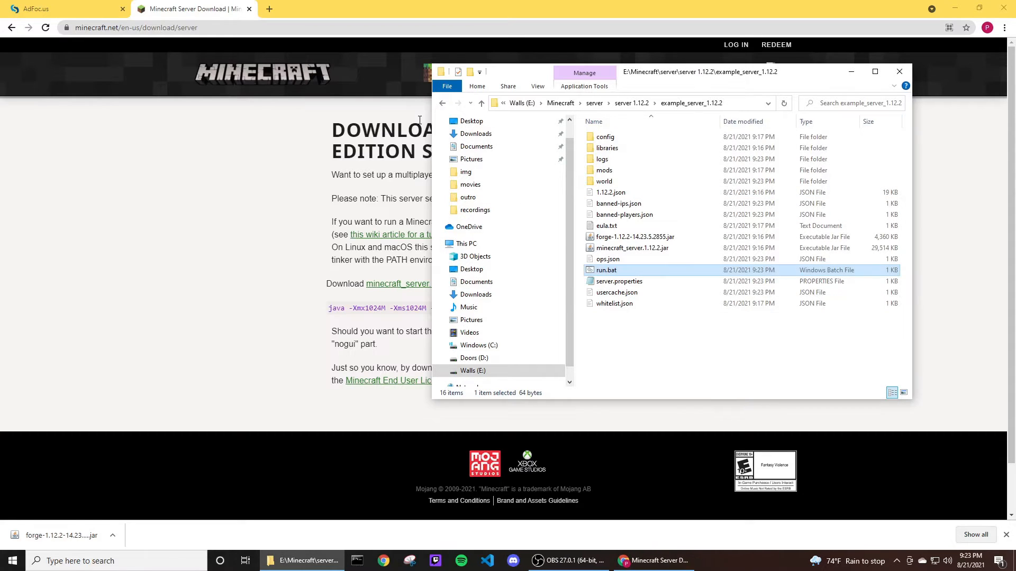
# Open the mods folder inside example_server_1.12.2.
pyautogui.click(635, 340)
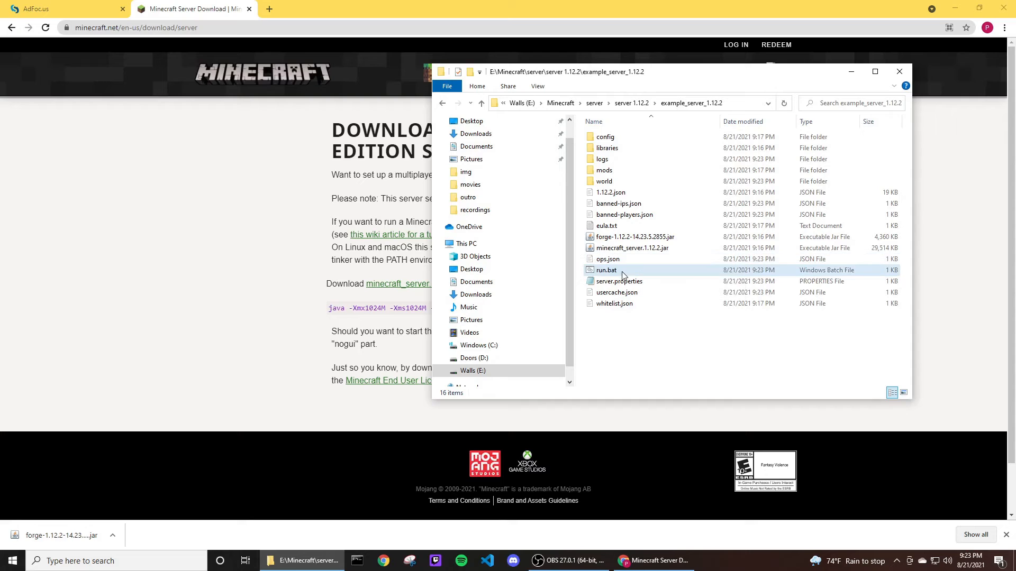
pyautogui.doubleClick(604, 171)
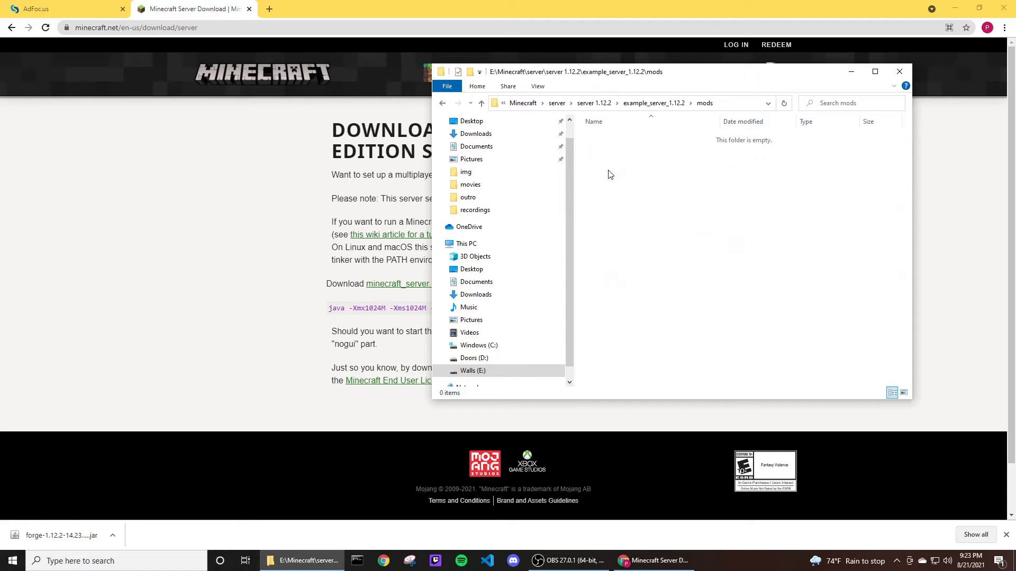
pyautogui.click(656, 103)
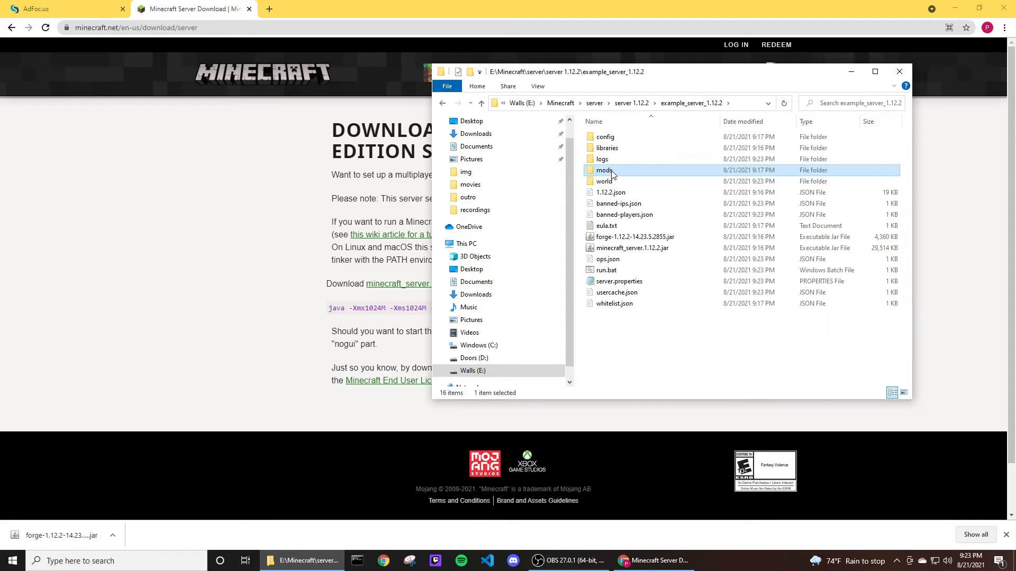
pyautogui.doubleClick(612, 171)
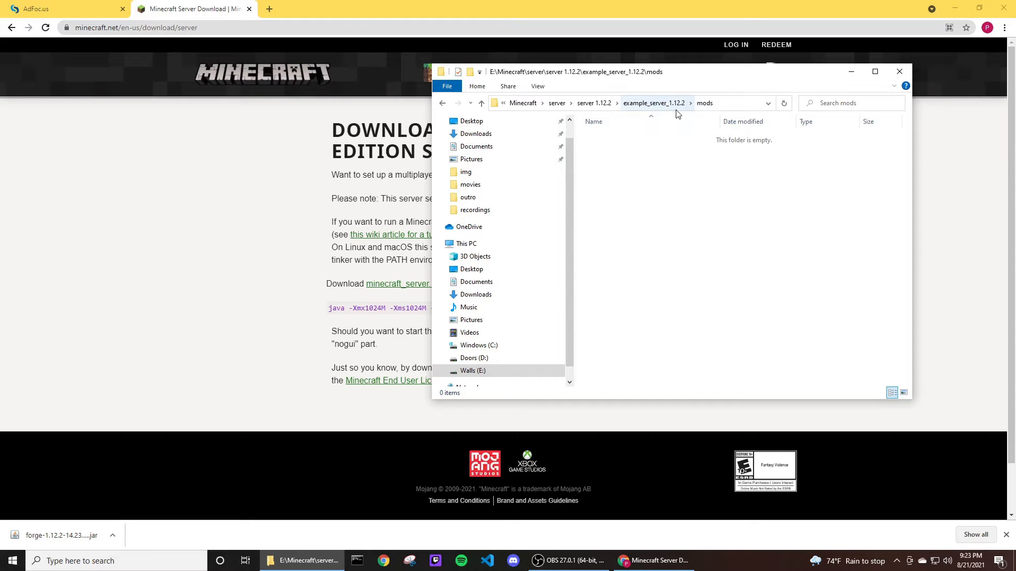
pyautogui.rightClick(651, 167)
pyautogui.click(608, 171)
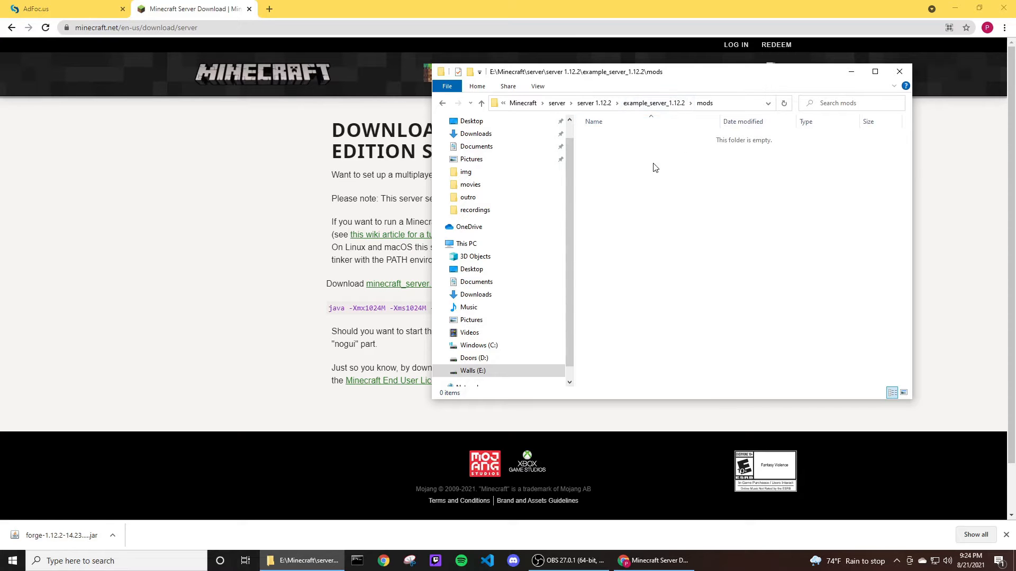
# Select all the mod jar files in the server 1.12.2 mods folder.
pyautogui.click(598, 107)
pyautogui.click(619, 161)
pyautogui.doubleClick(604, 159)
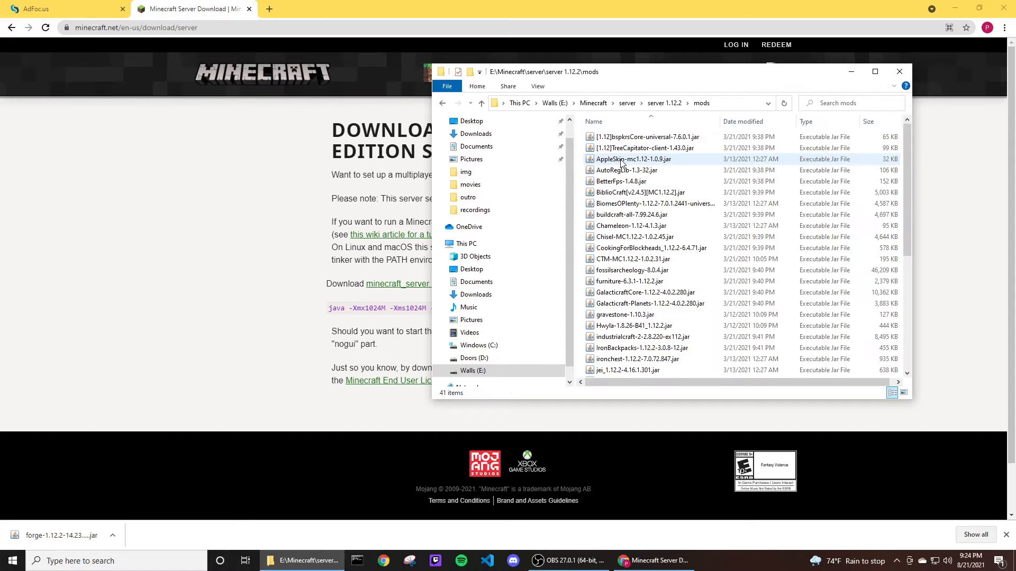
pyautogui.click(635, 137)
pyautogui.scroll(-6, 695, 188)
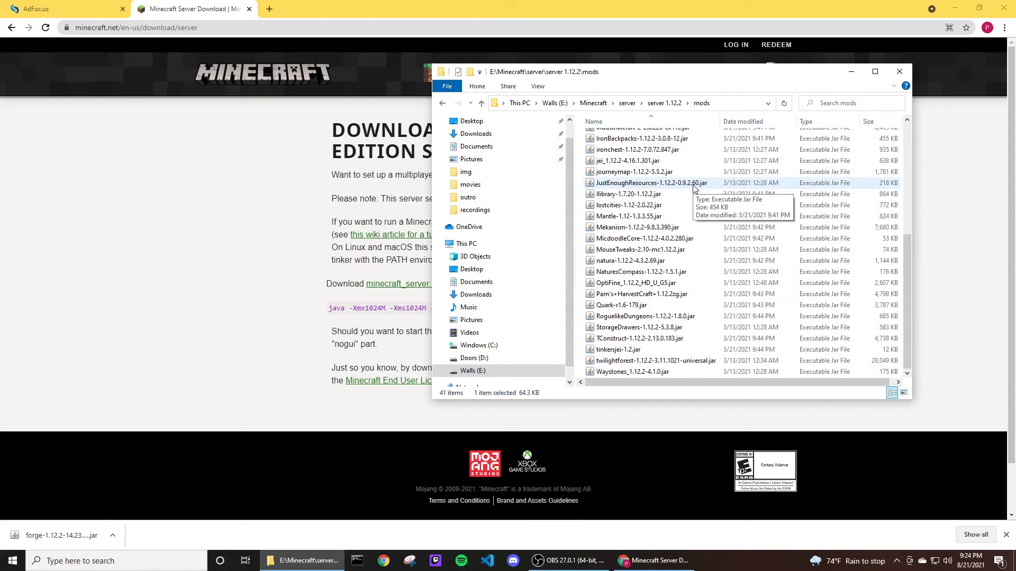
pyautogui.keyDown('shift'); pyautogui.click(637, 376); pyautogui.keyUp('shift')
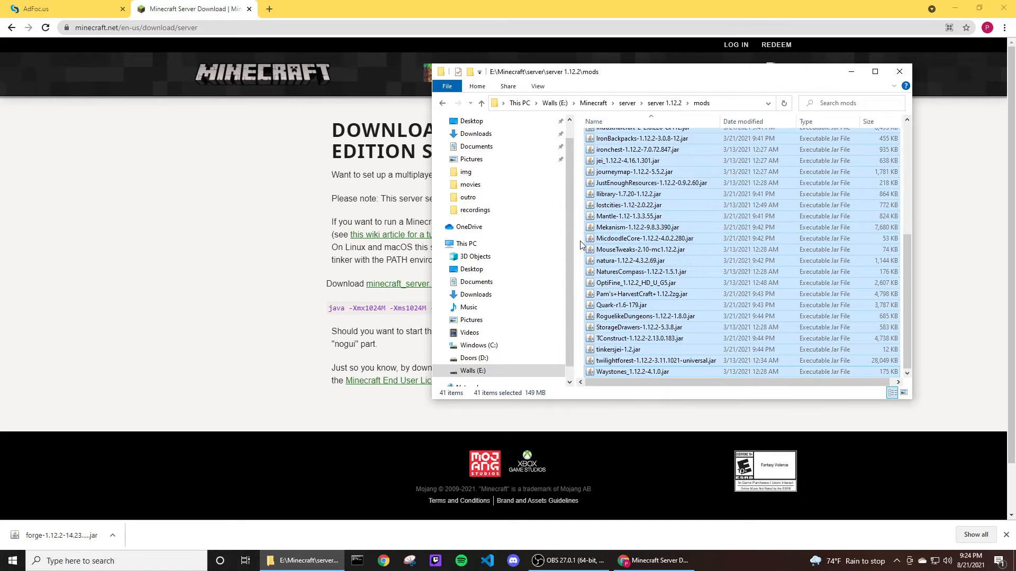
pyautogui.scroll(6, 646, 211)
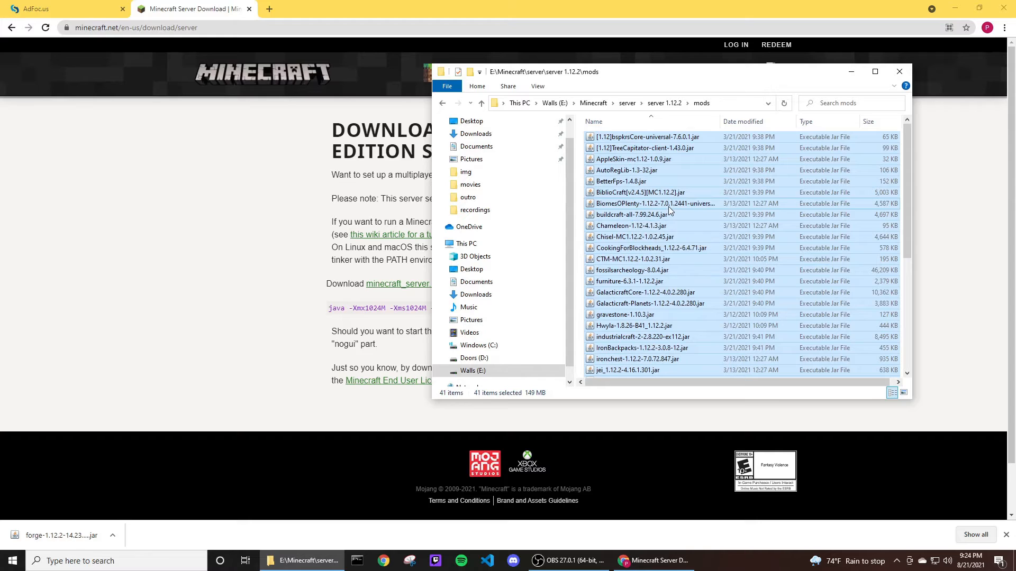
# Browse the longshlongsilvers server folder and its mods folder.
pyautogui.click(666, 103)
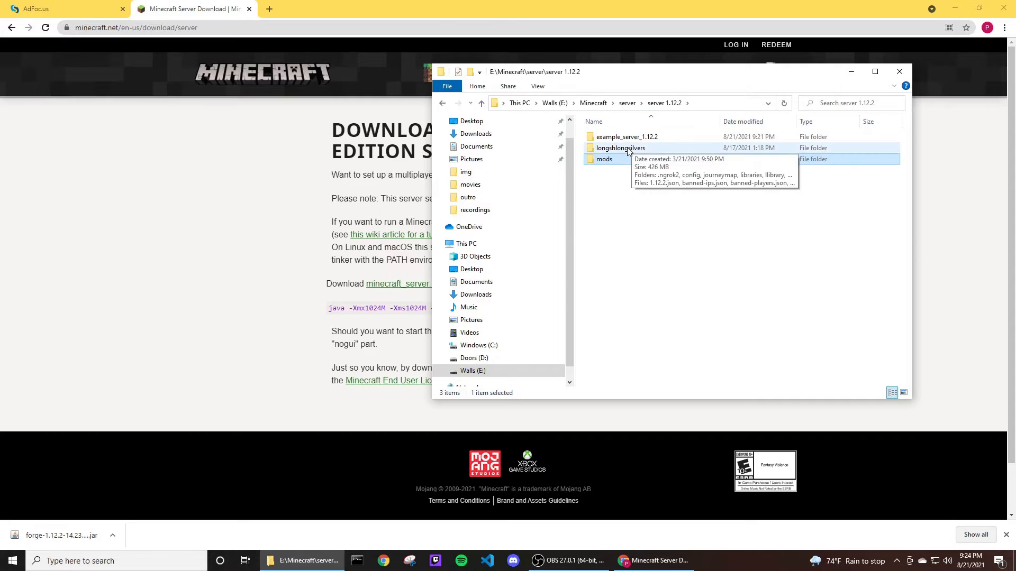
pyautogui.doubleClick(628, 150)
pyautogui.click(607, 216)
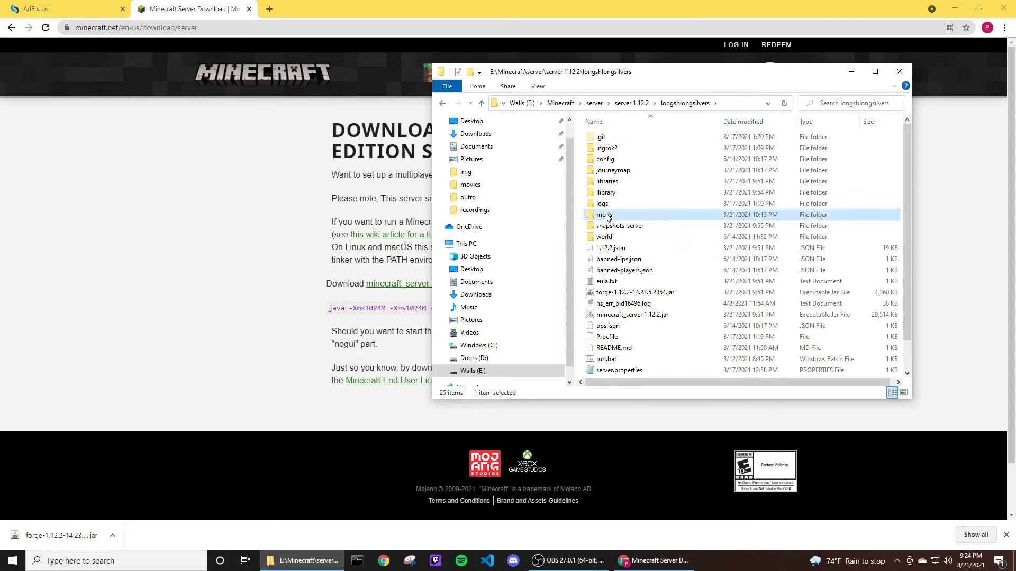
pyautogui.doubleClick(606, 216)
pyautogui.click(642, 104)
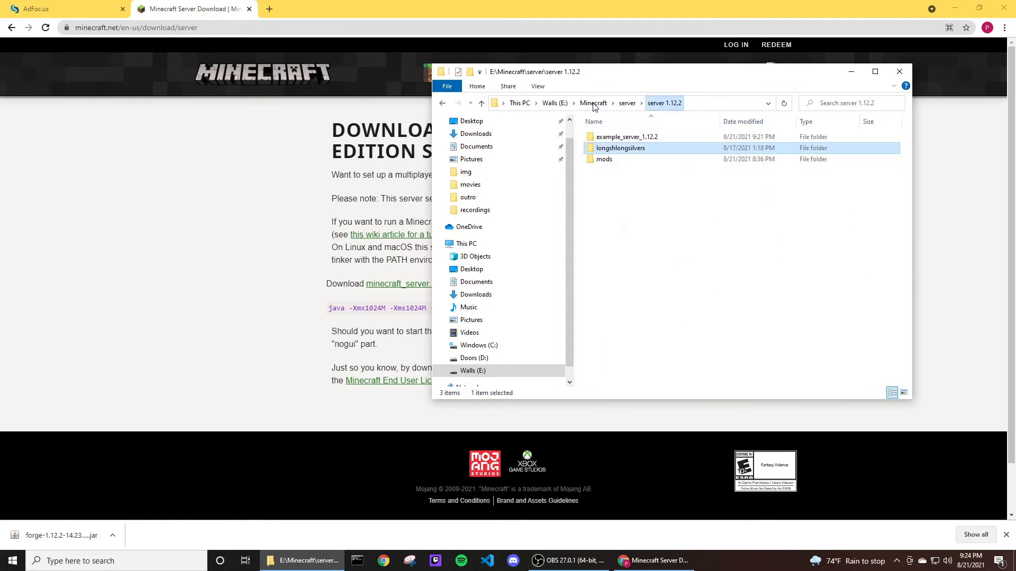
# Paste the mod jars into the example_server_1.12.2 mods folder.
pyautogui.doubleClick(618, 139)
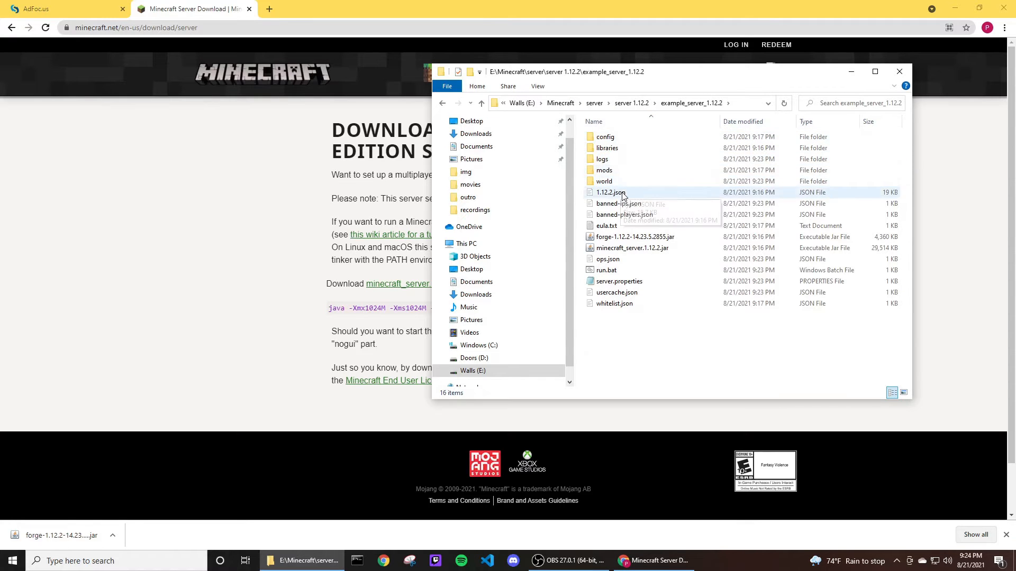
pyautogui.doubleClick(614, 176)
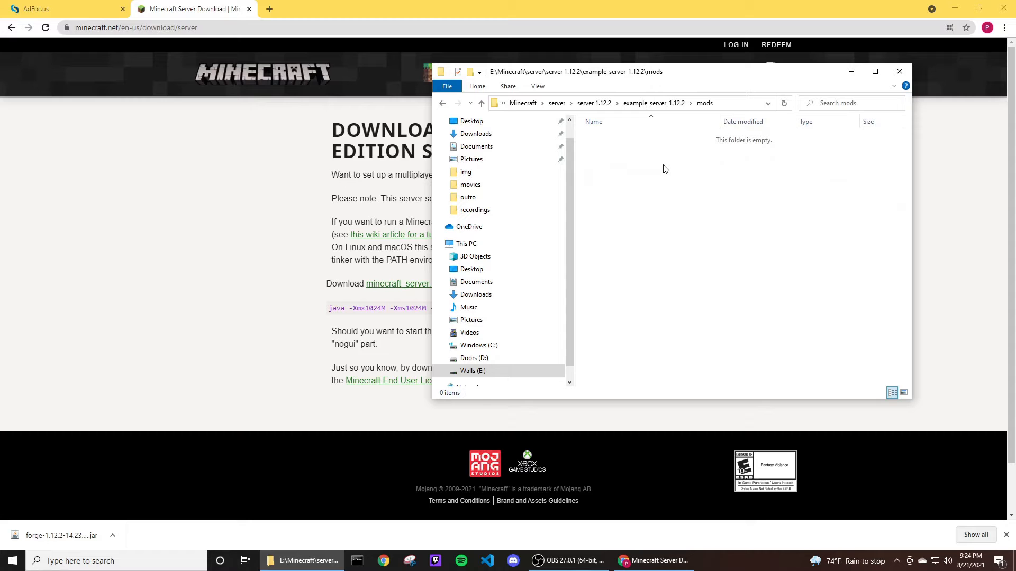
pyautogui.hotkey('ctrl', 'v')
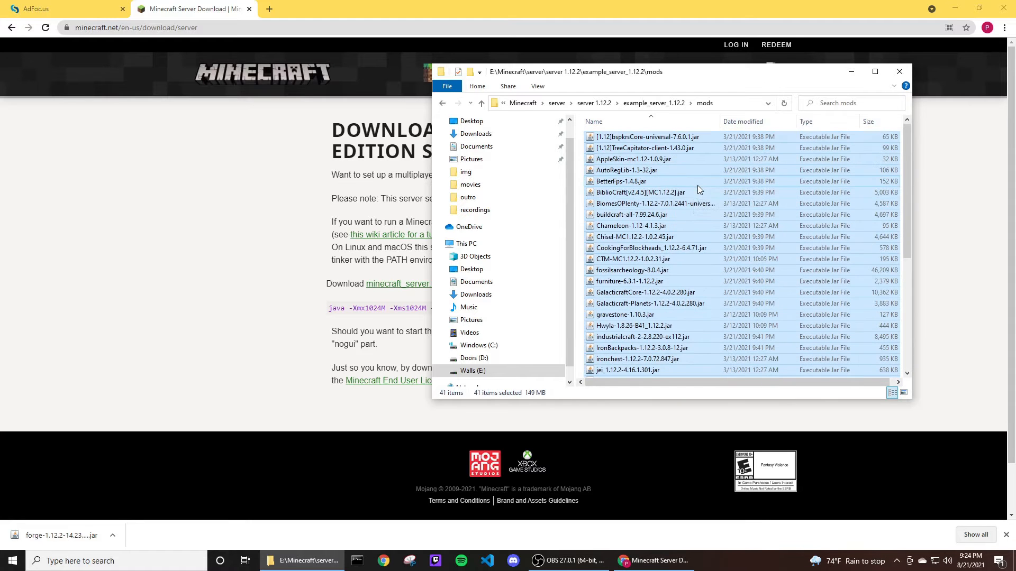
pyautogui.click(581, 158)
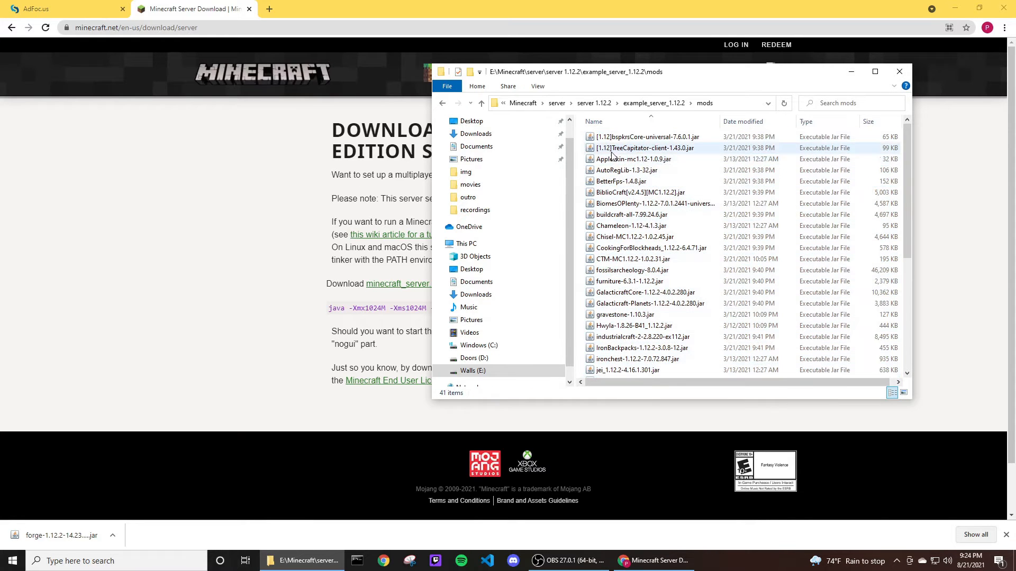
# Create a shortcut to run.bat, put it on the desktop, and delete the copy in the server folder.
pyautogui.click(656, 103)
pyautogui.click(646, 341)
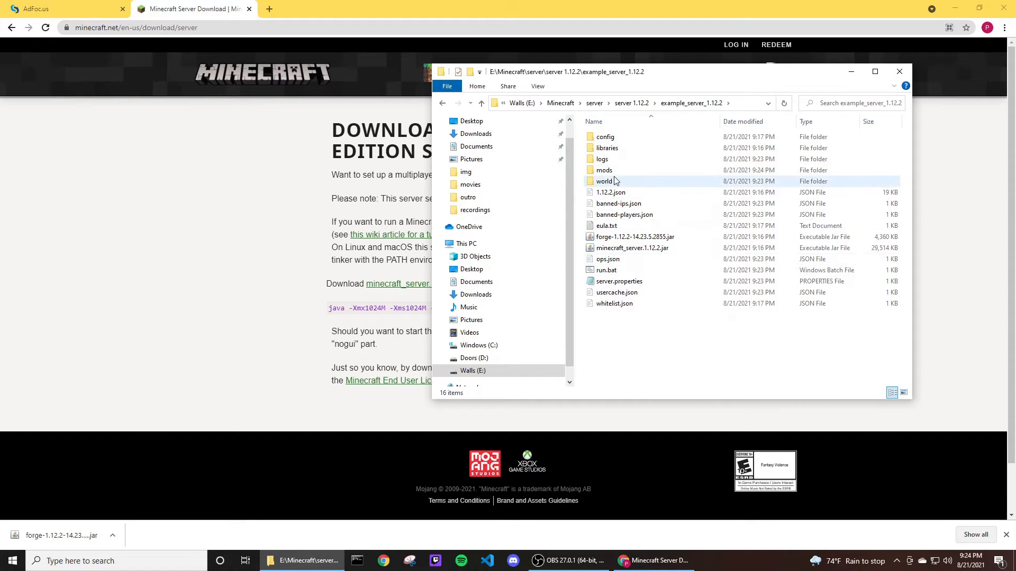
pyautogui.rightClick(612, 271)
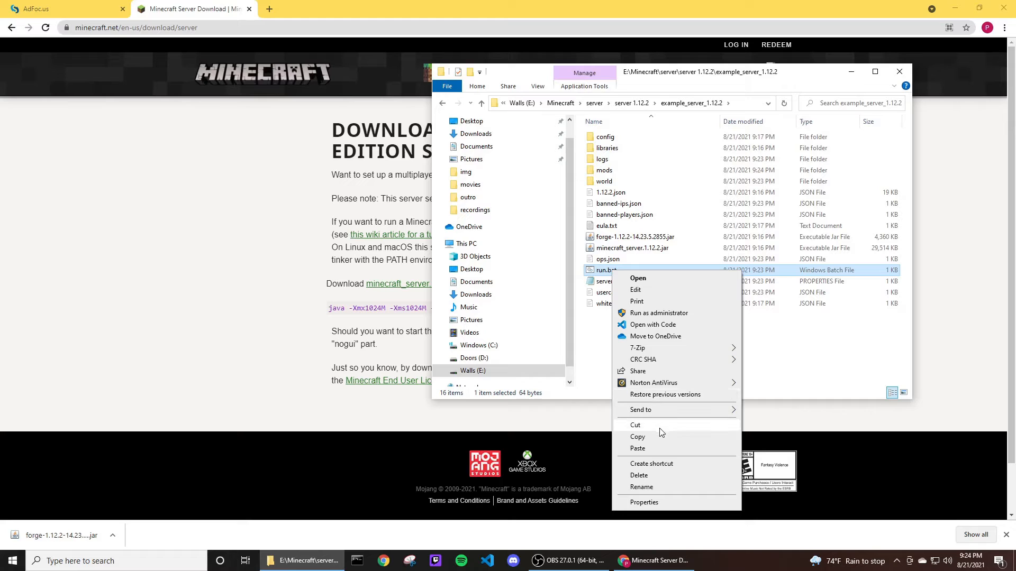
pyautogui.click(660, 463)
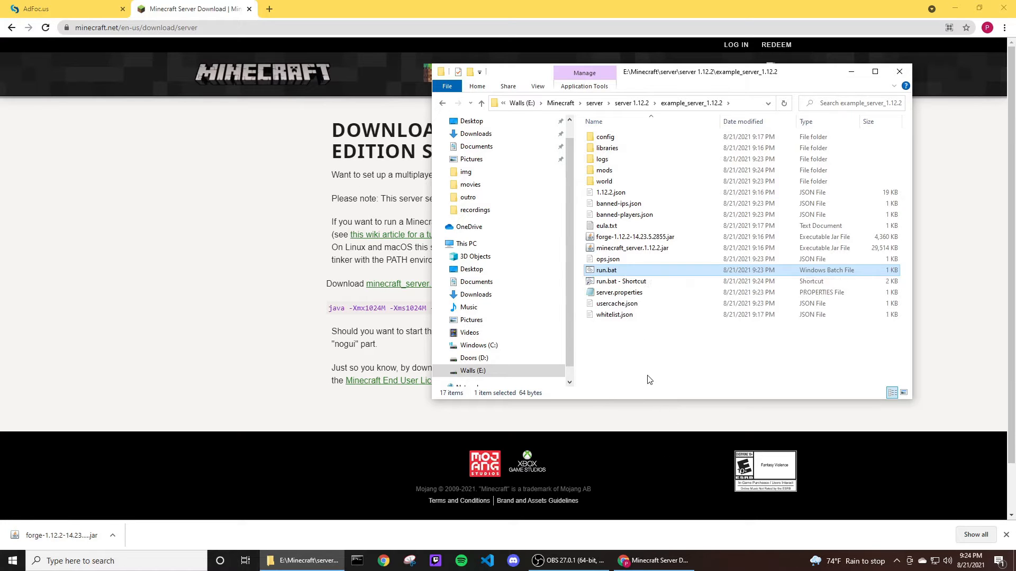
pyautogui.click(623, 286)
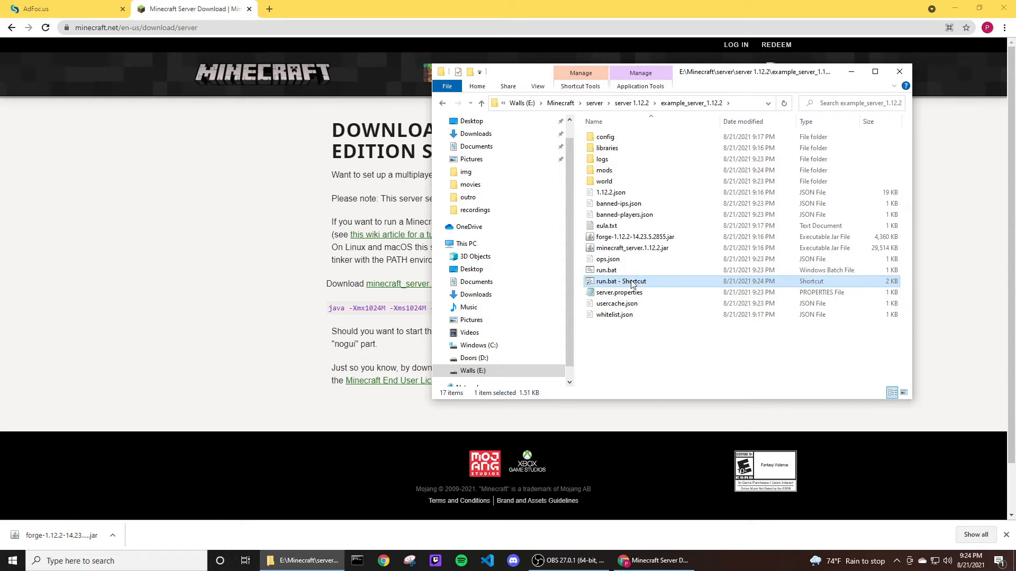
pyautogui.click(955, 9)
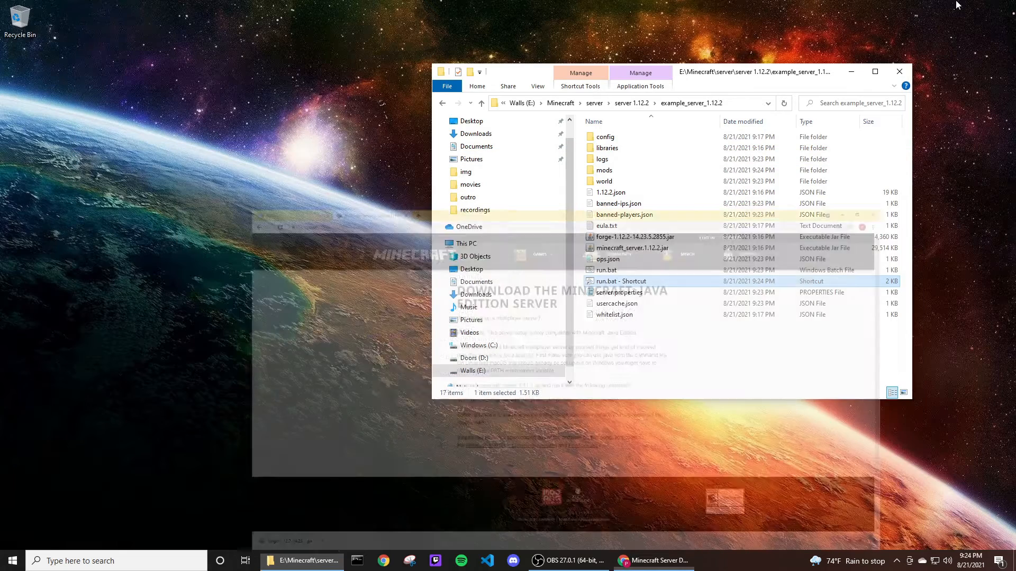
pyautogui.moveTo(613, 284); pyautogui.dragTo(336, 205)
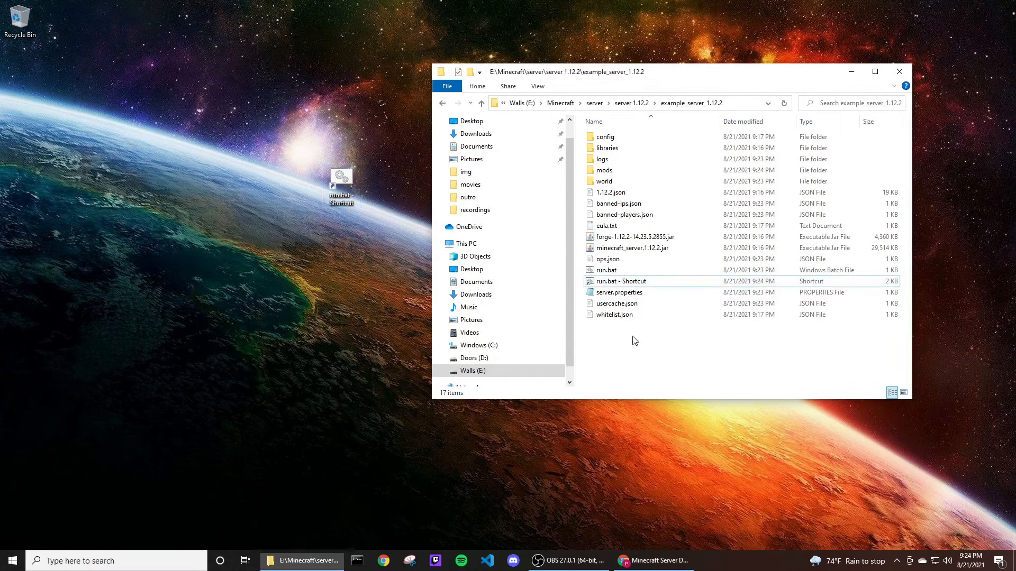
pyautogui.click(683, 282)
pyautogui.press('Delete')
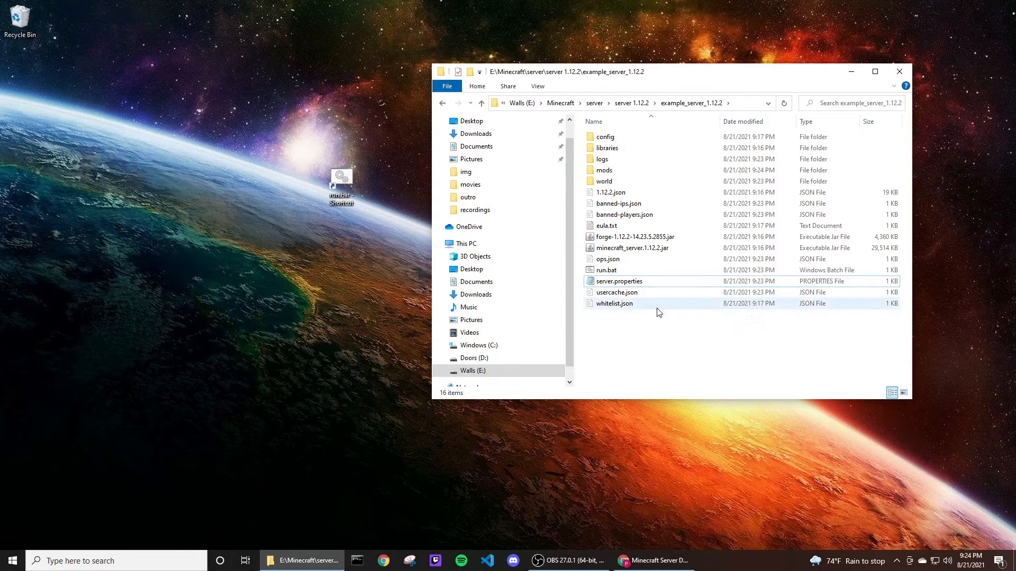
# Rename the desktop shortcut to server.
pyautogui.click(381, 235)
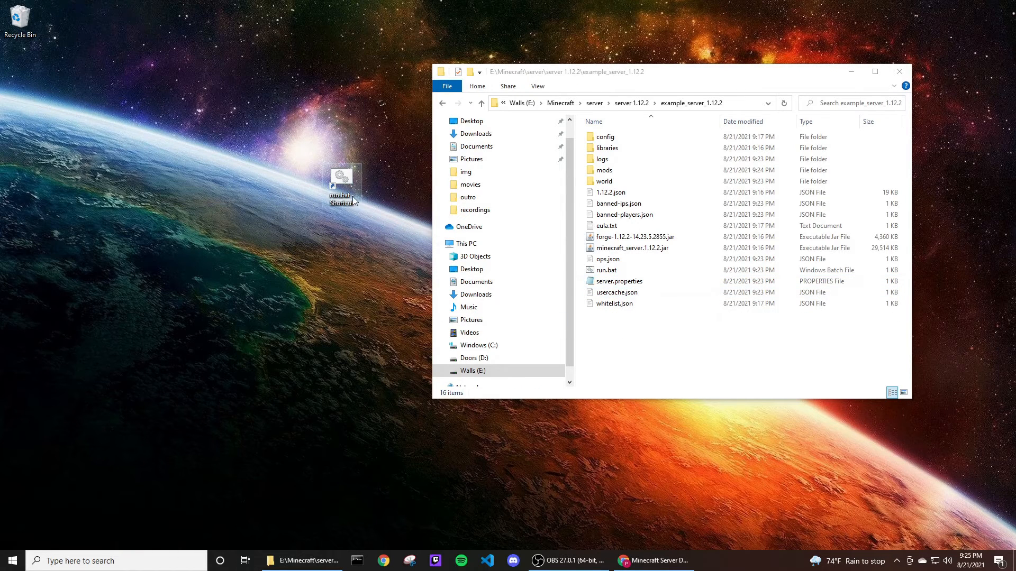
pyautogui.click(348, 201)
pyautogui.write('erverver')
pyautogui.click(851, 71)
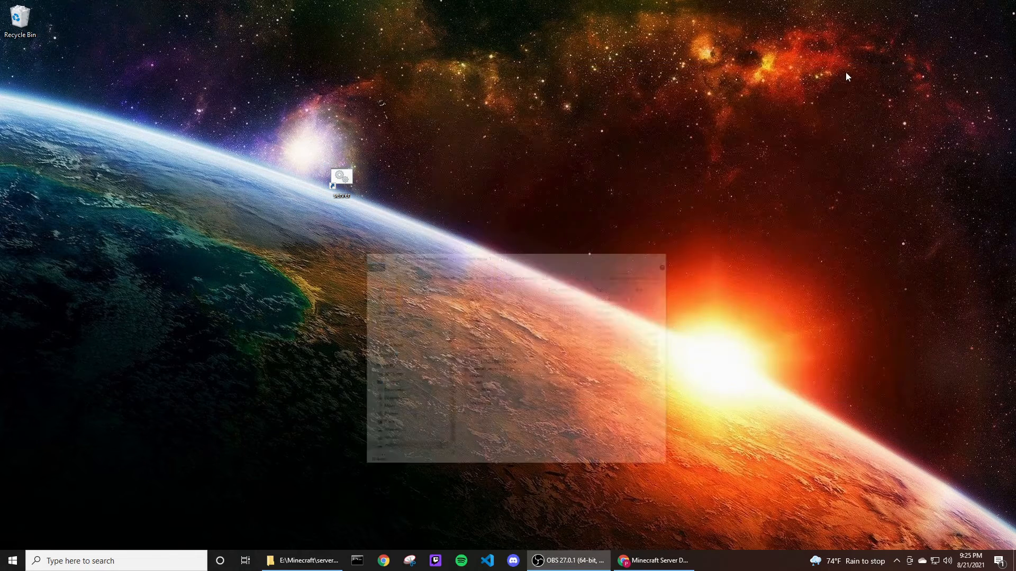
# Launch the server from the desktop shortcut and reposition its window.
pyautogui.doubleClick(341, 178)
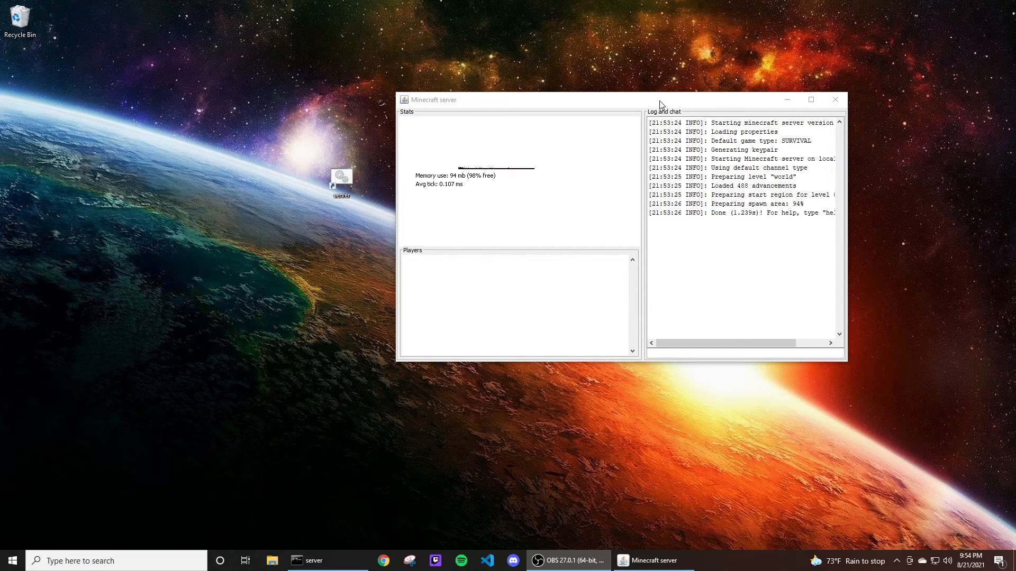
pyautogui.moveTo(659, 100); pyautogui.dragTo(648, 120)
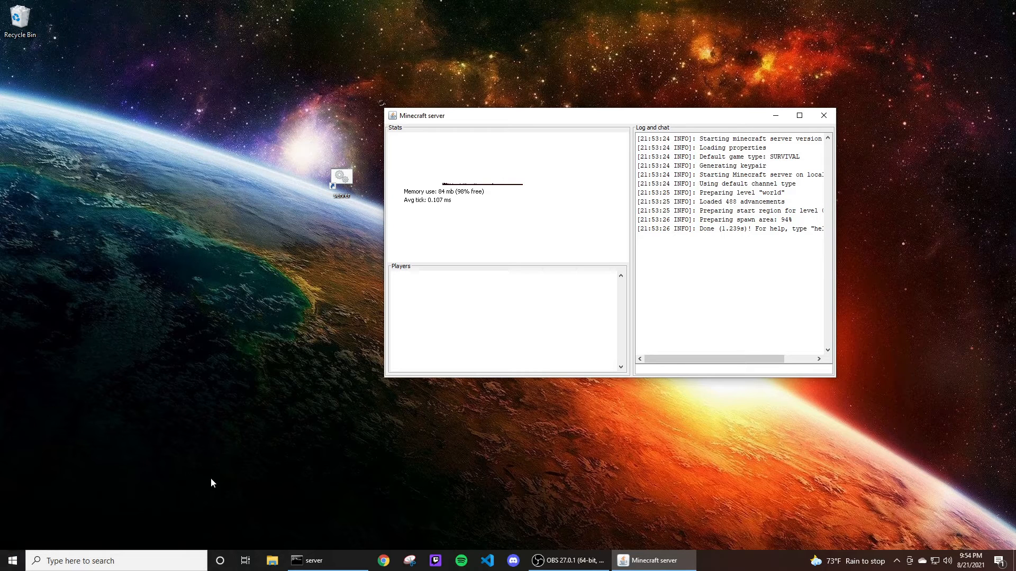
# Open the Minecraft Launcher and check which game versions are available.
pyautogui.click(13, 561)
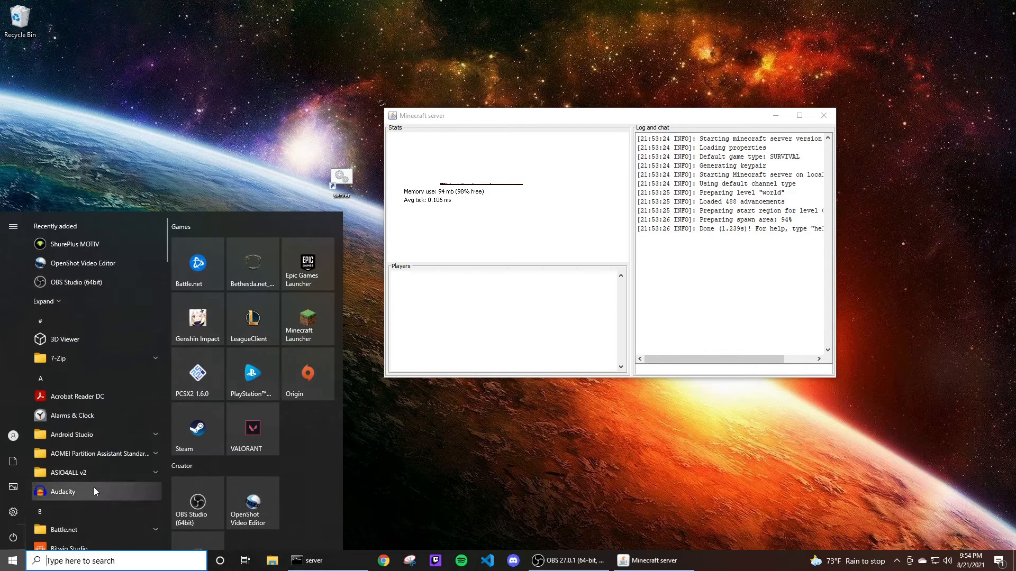
pyautogui.click(310, 325)
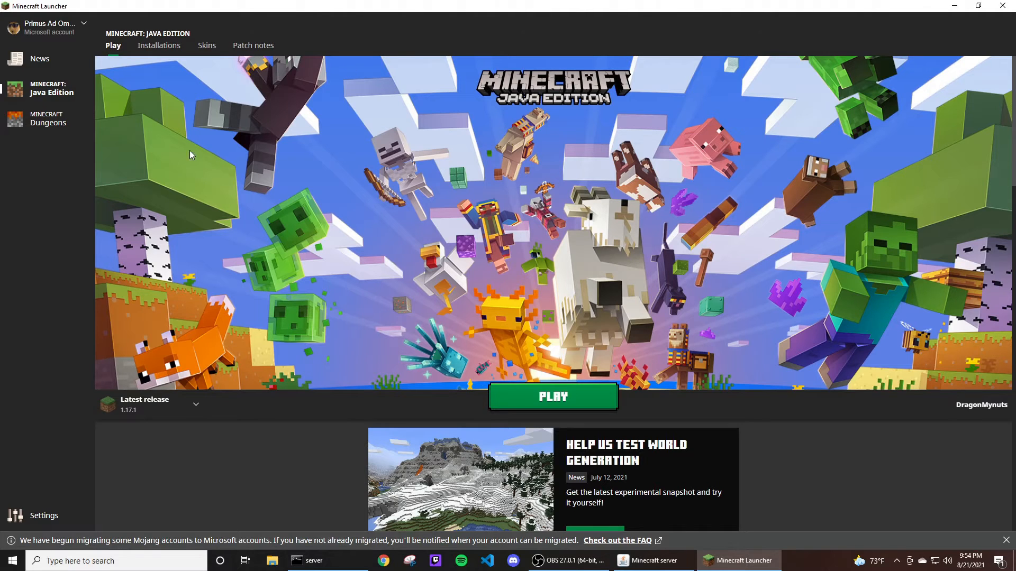
pyautogui.click(180, 408)
pyautogui.click(180, 407)
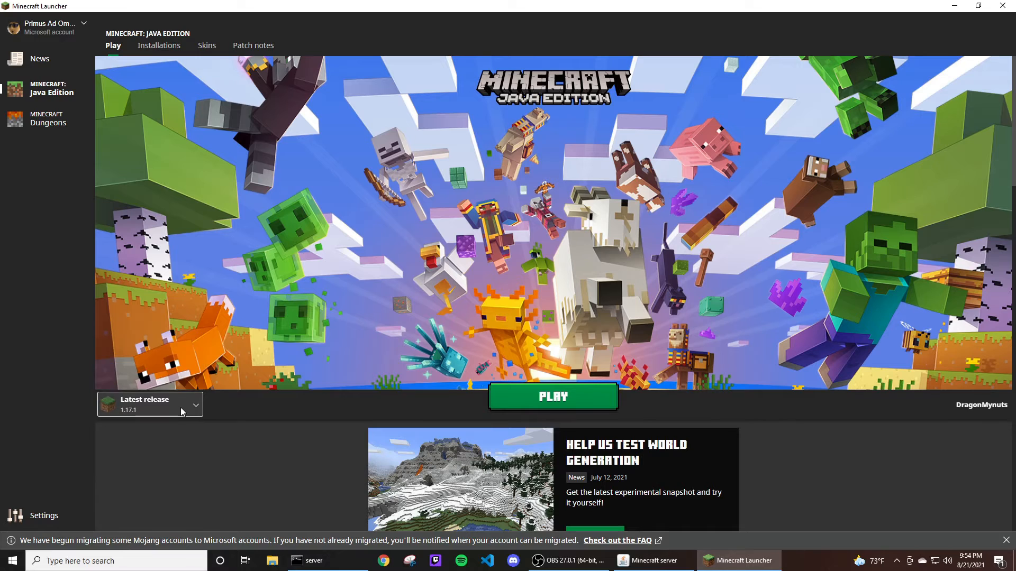
pyautogui.click(180, 407)
pyautogui.click(179, 407)
pyautogui.click(180, 411)
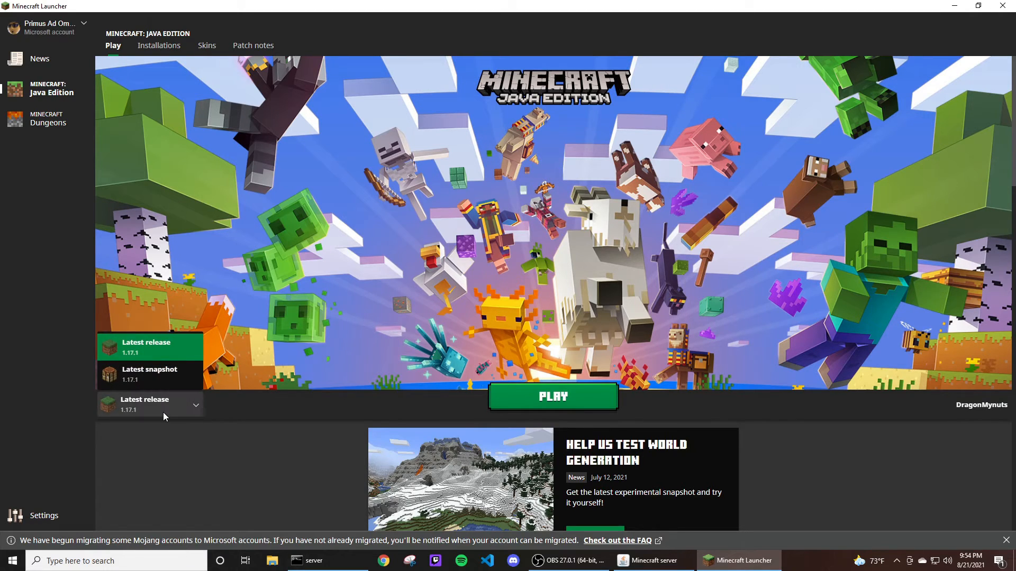
pyautogui.click(173, 408)
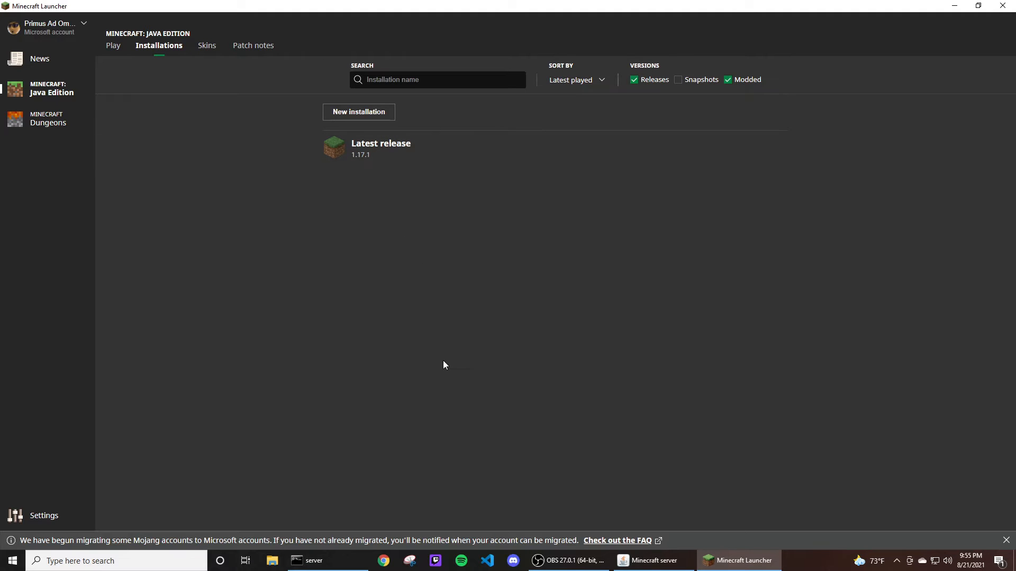
# Run the forge-1.12.2-14.23.5.2855-installer.jar from Downloads and install the Forge client.
pyautogui.click(274, 565)
pyautogui.moveTo(684, 217); pyautogui.dragTo(647, 142)
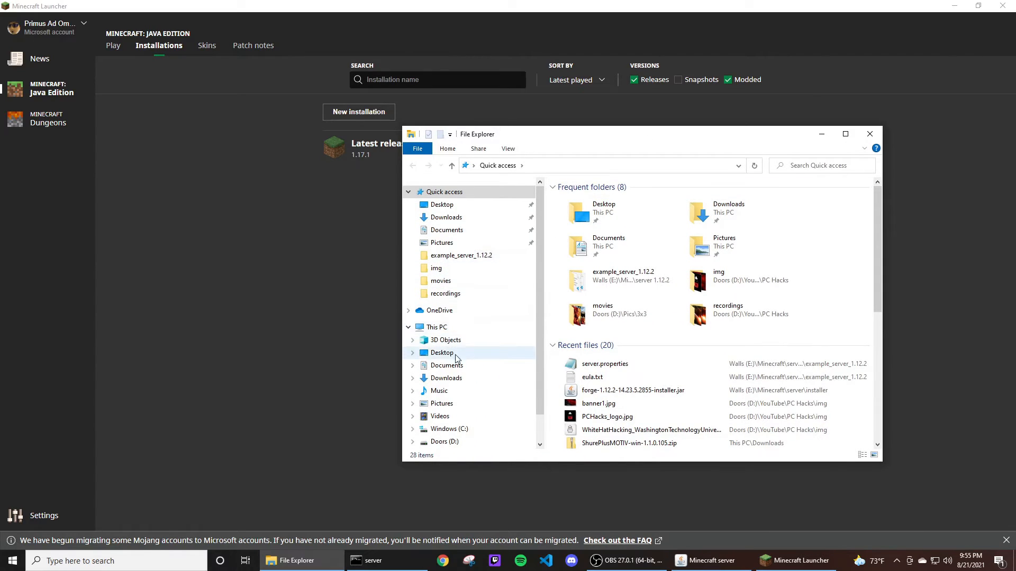
pyautogui.click(454, 379)
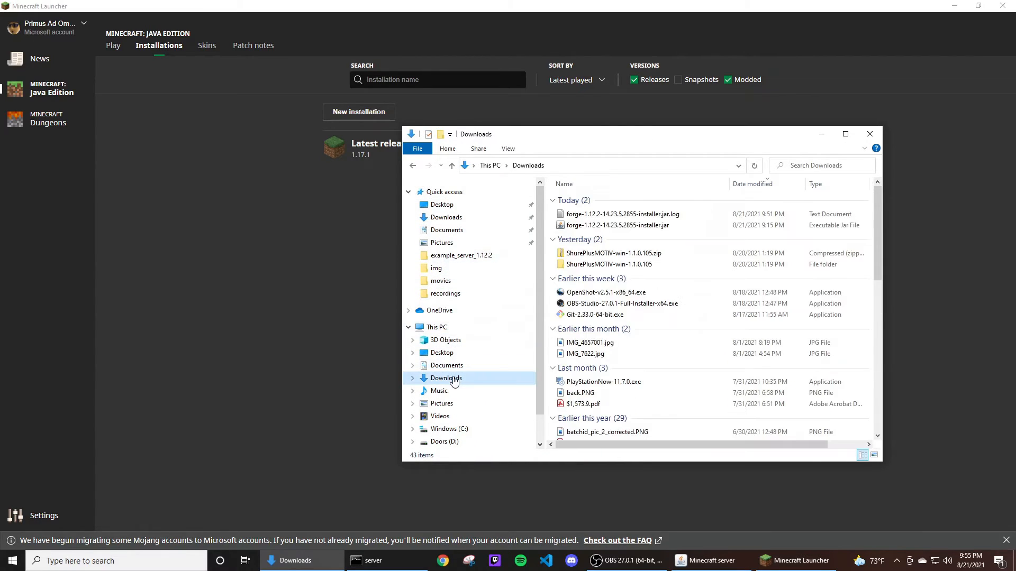
pyautogui.doubleClick(650, 227)
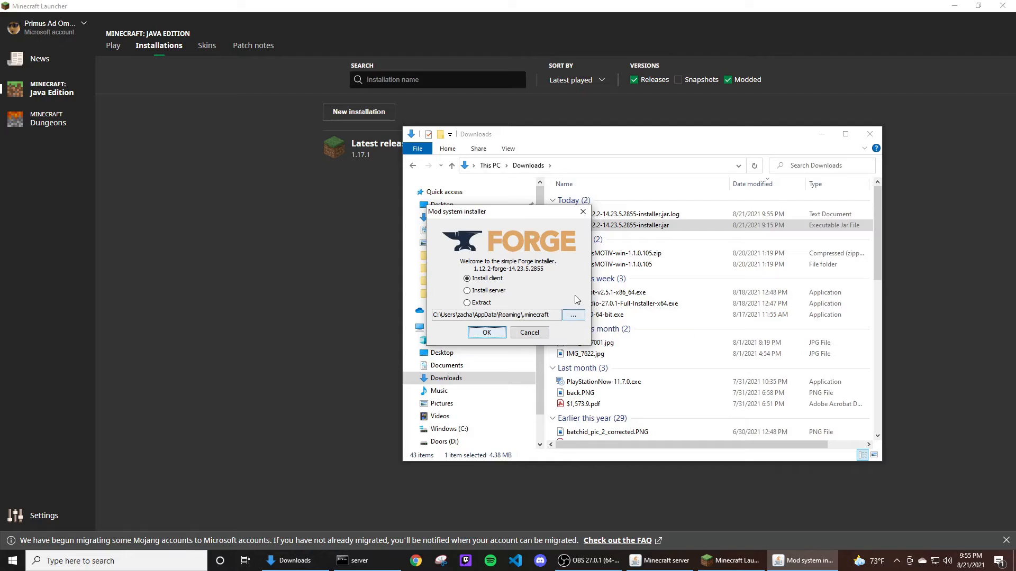
pyautogui.moveTo(540, 217); pyautogui.dragTo(555, 206)
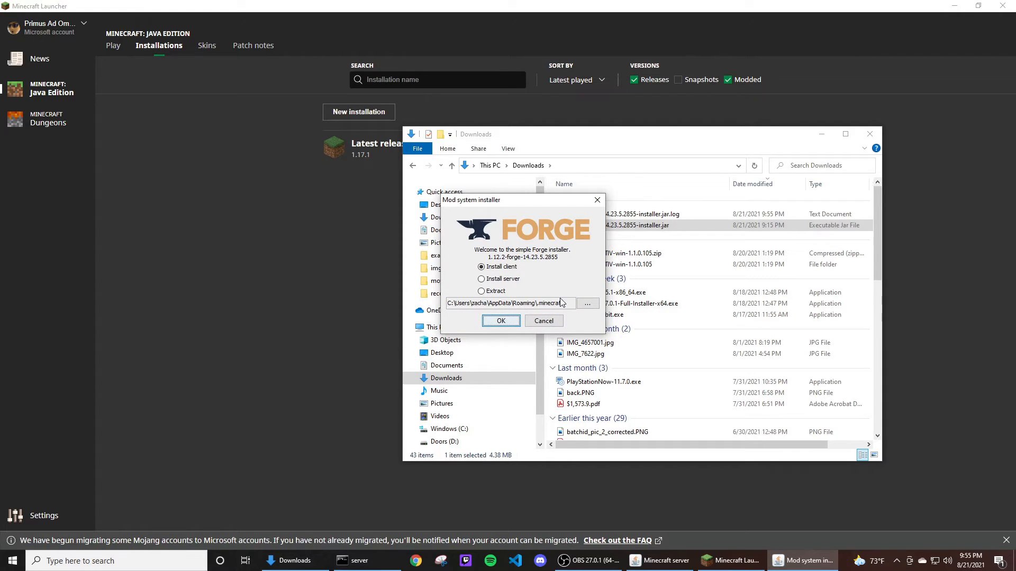
pyautogui.click(500, 321)
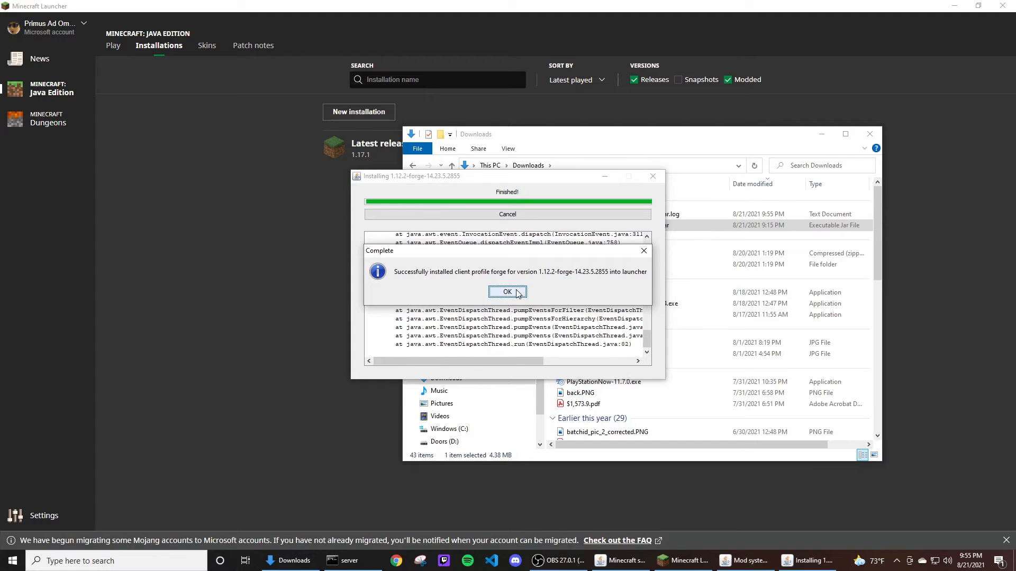
pyautogui.click(516, 292)
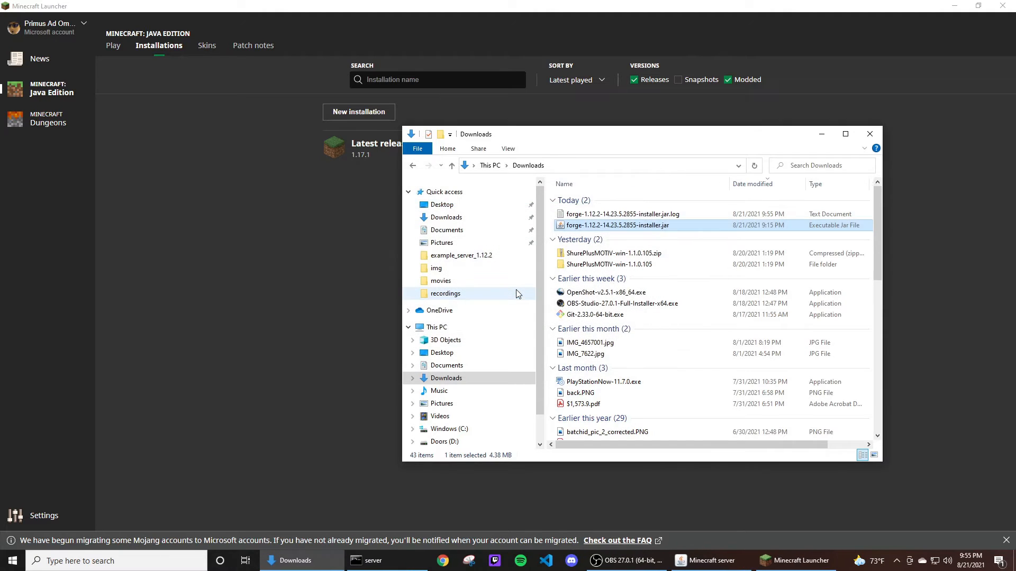
# Close File Explorer, restart the Minecraft Launcher, and review the installations list including forge.
pyautogui.click(822, 134)
pyautogui.click(1009, 5)
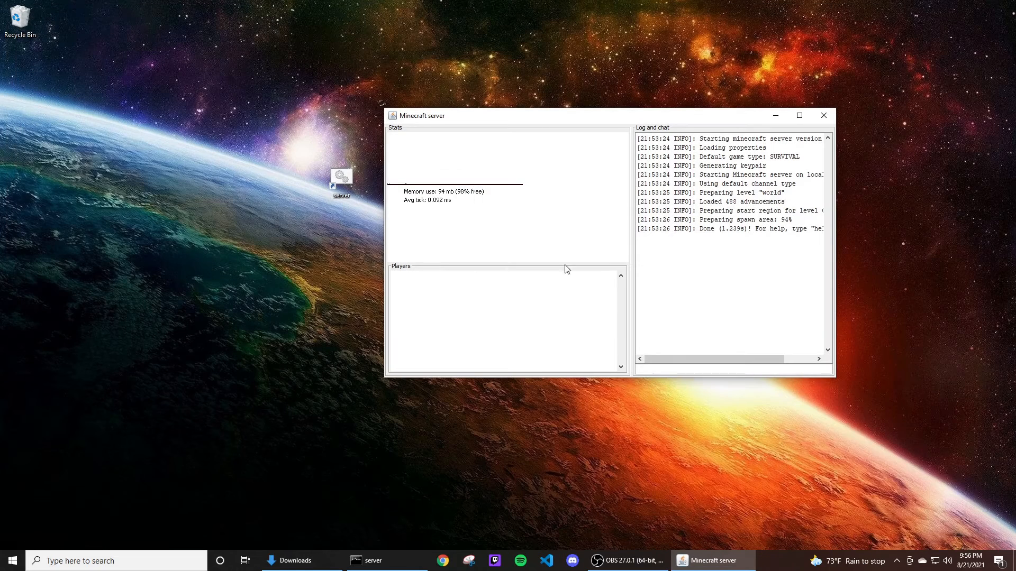
pyautogui.click(13, 560)
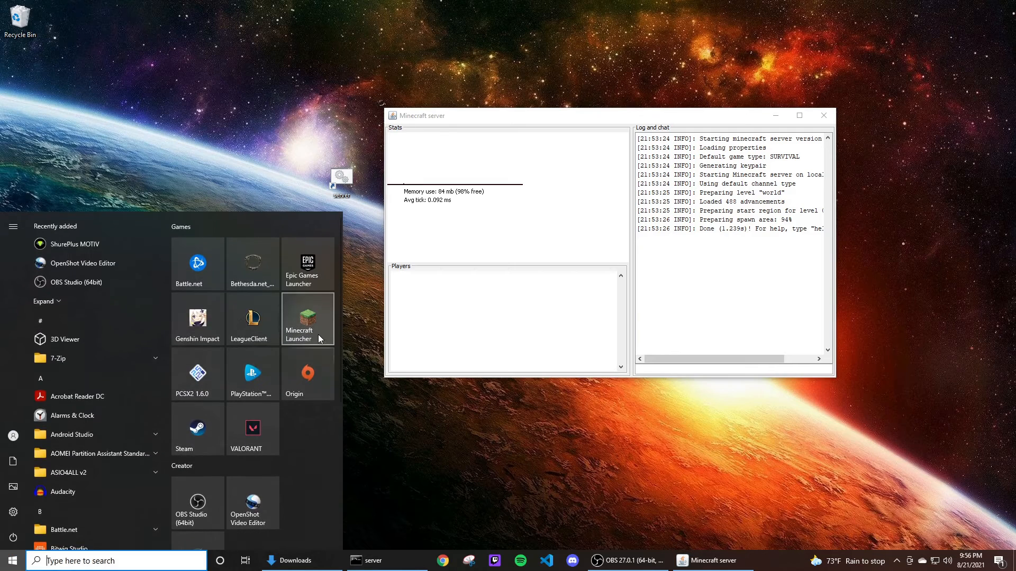
pyautogui.click(306, 325)
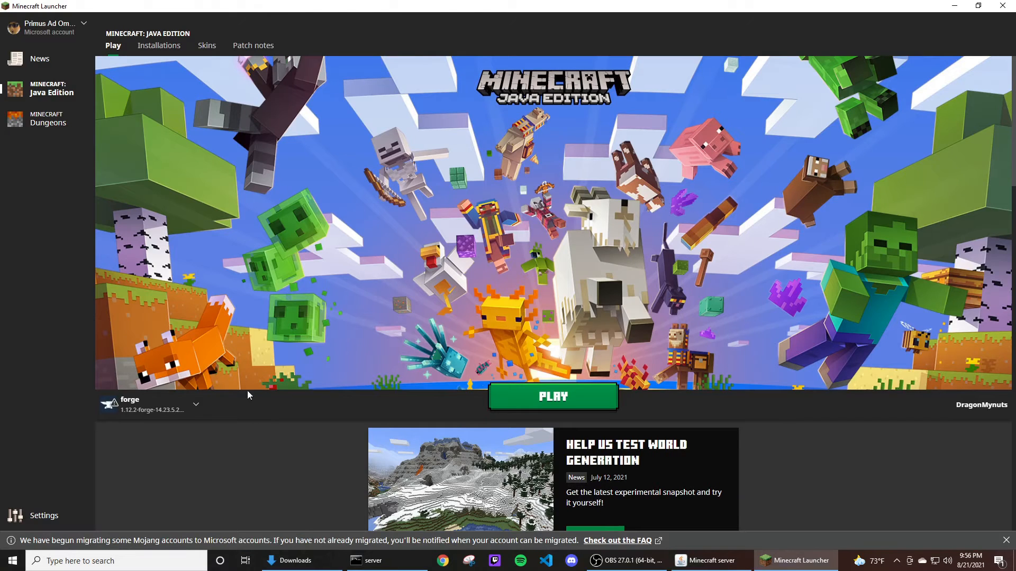
pyautogui.click(180, 407)
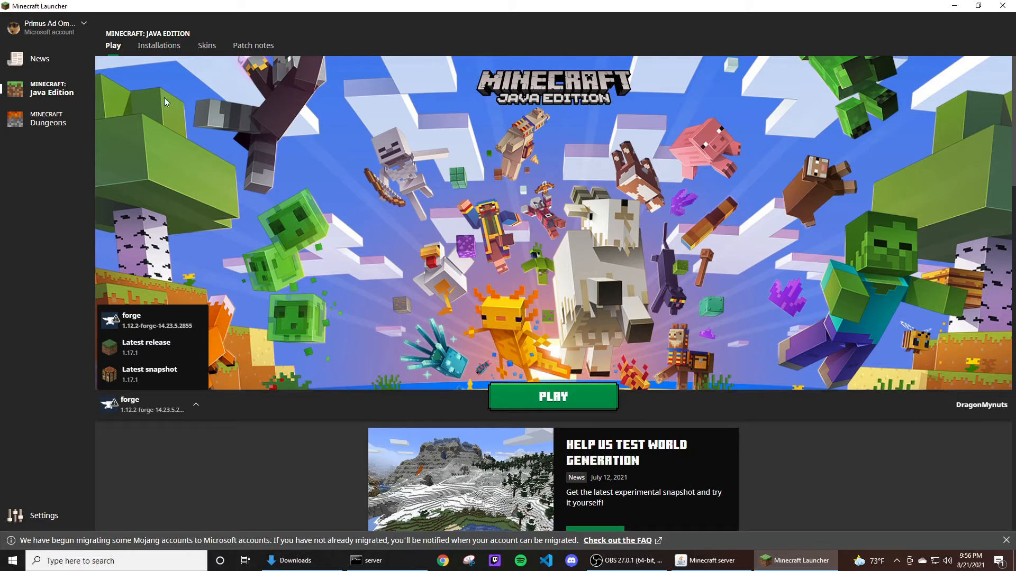
pyautogui.click(159, 46)
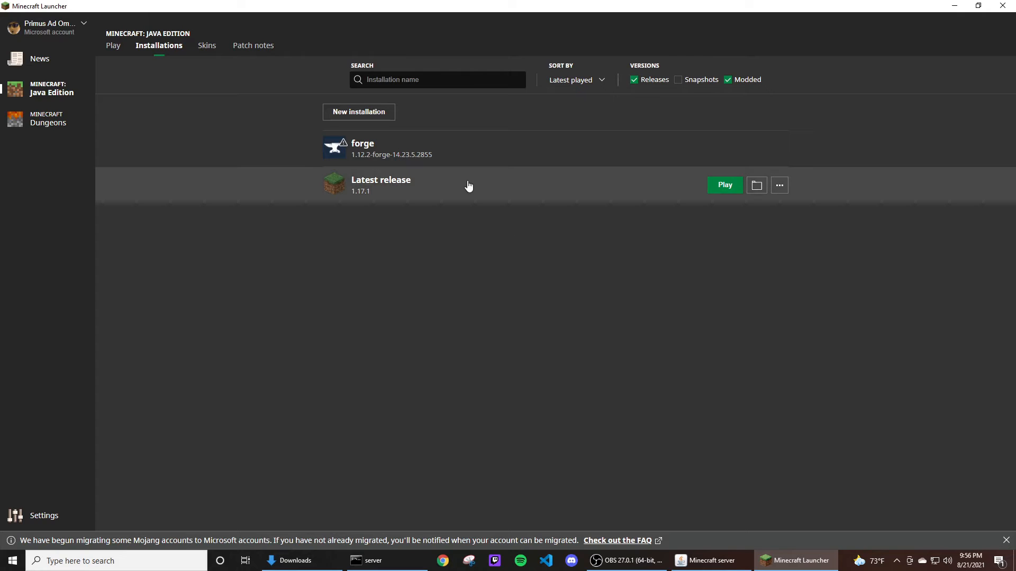
pyautogui.moveTo(429, 156)
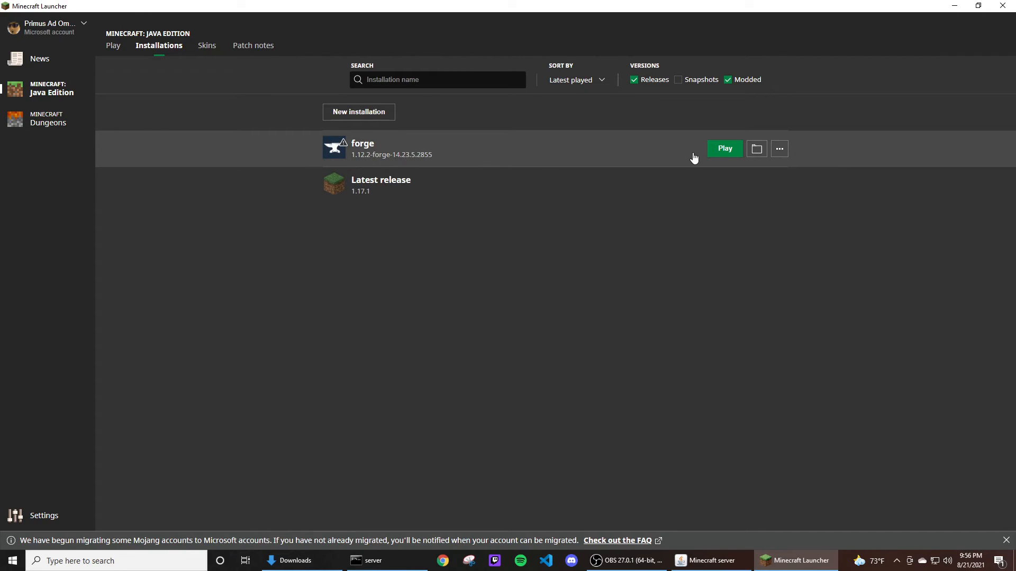
# Edit the forge installation's JVM arguments to allocate 4 GB of memory with -Xmx4G and save.
pyautogui.click(779, 151)
pyautogui.click(770, 175)
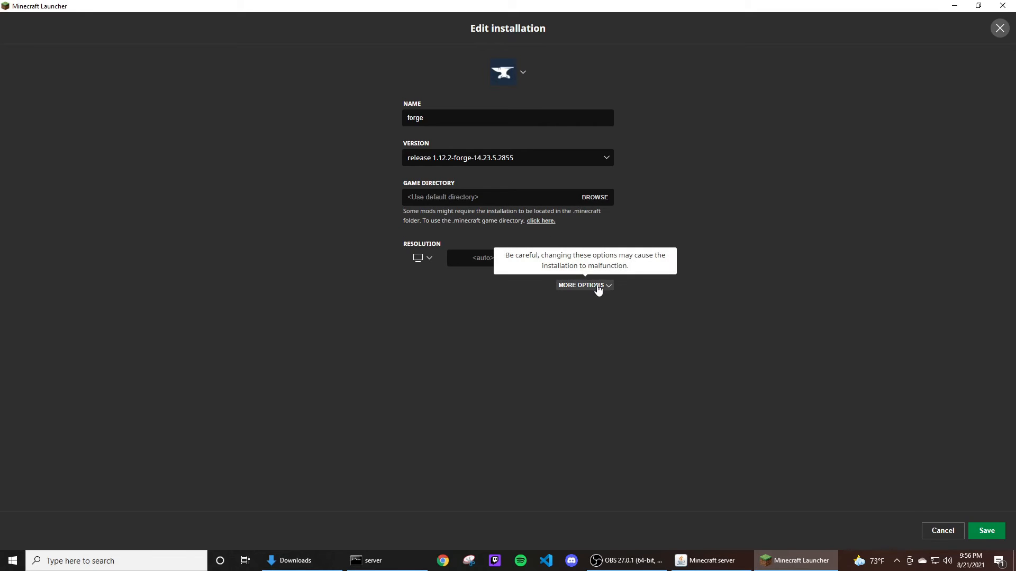
pyautogui.click(604, 289)
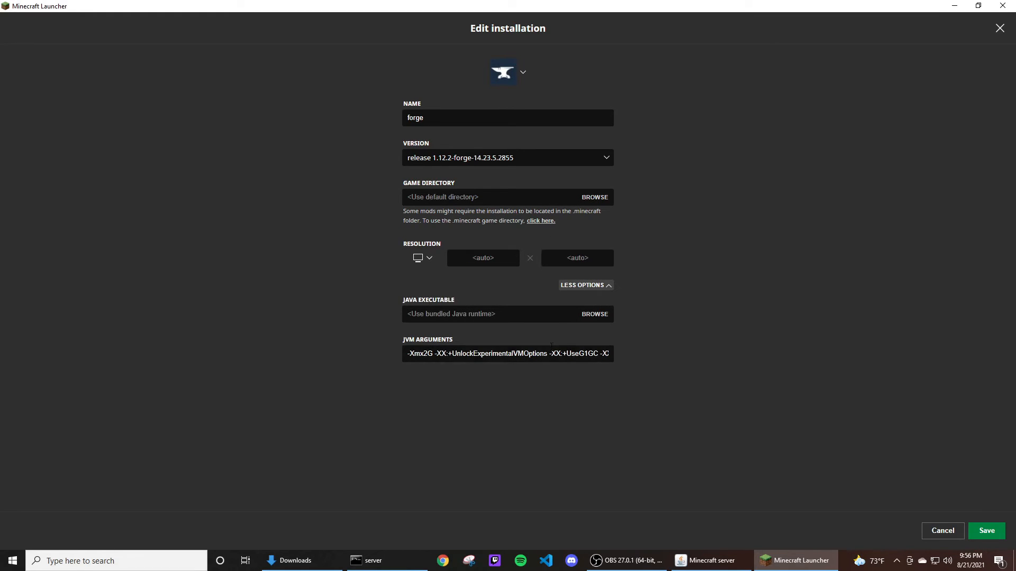
pyautogui.moveTo(497, 353); pyautogui.dragTo(618, 353)
pyautogui.click(604, 353)
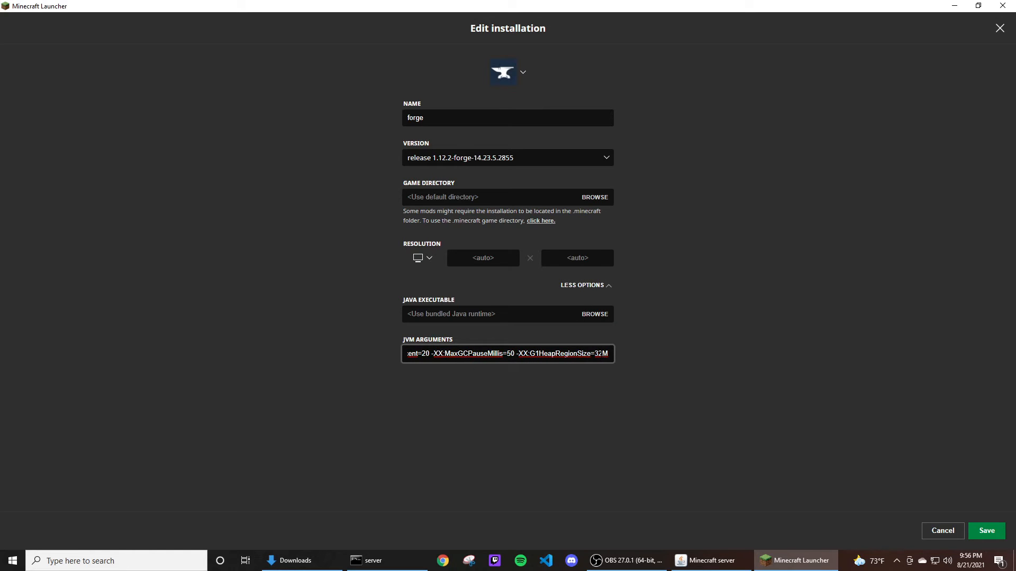
pyautogui.doubleClick(598, 354)
pyautogui.doubleClick(512, 353)
pyautogui.moveTo(521, 354); pyautogui.dragTo(398, 355)
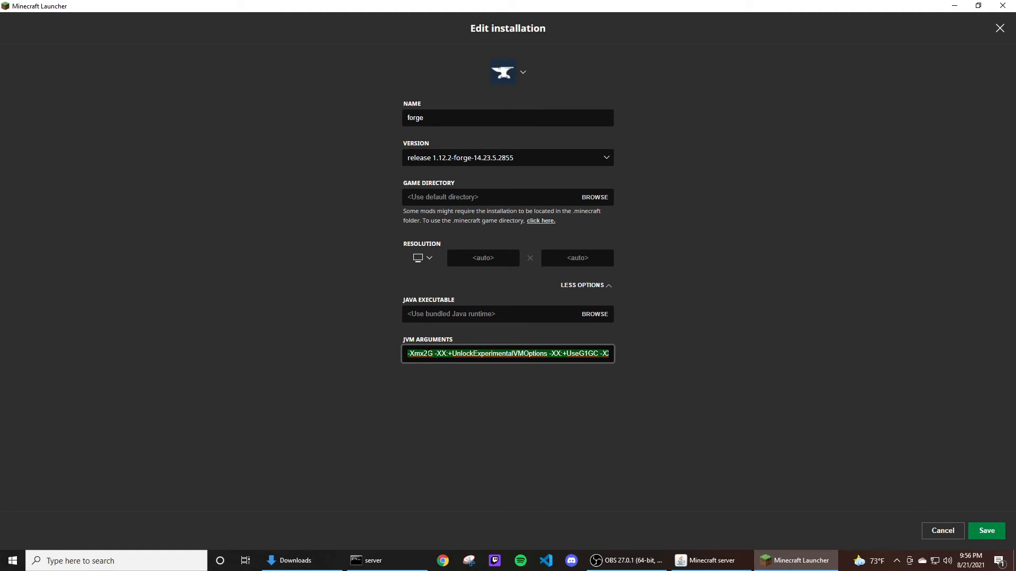
pyautogui.click(428, 354)
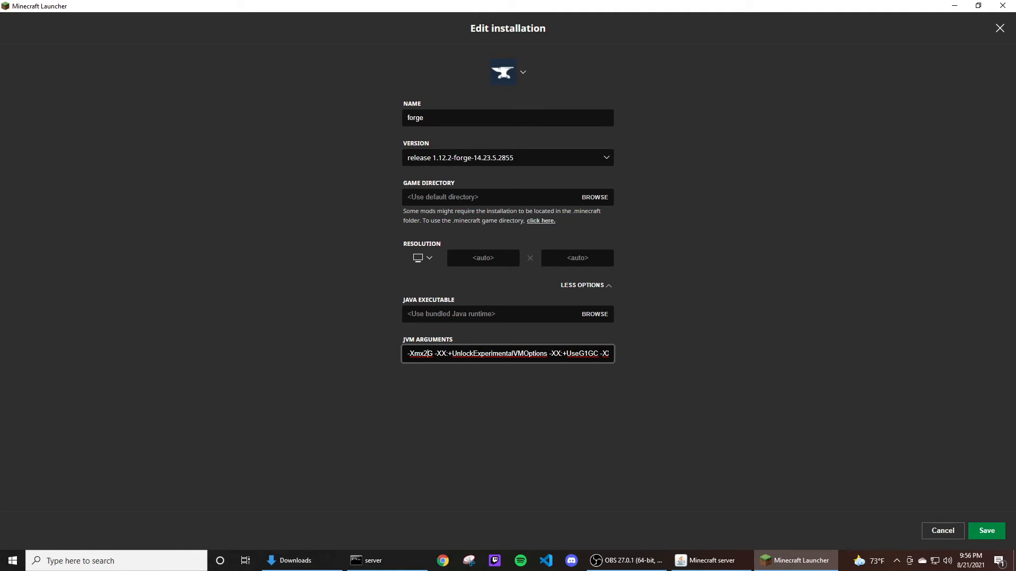
pyautogui.press('BackSpace')
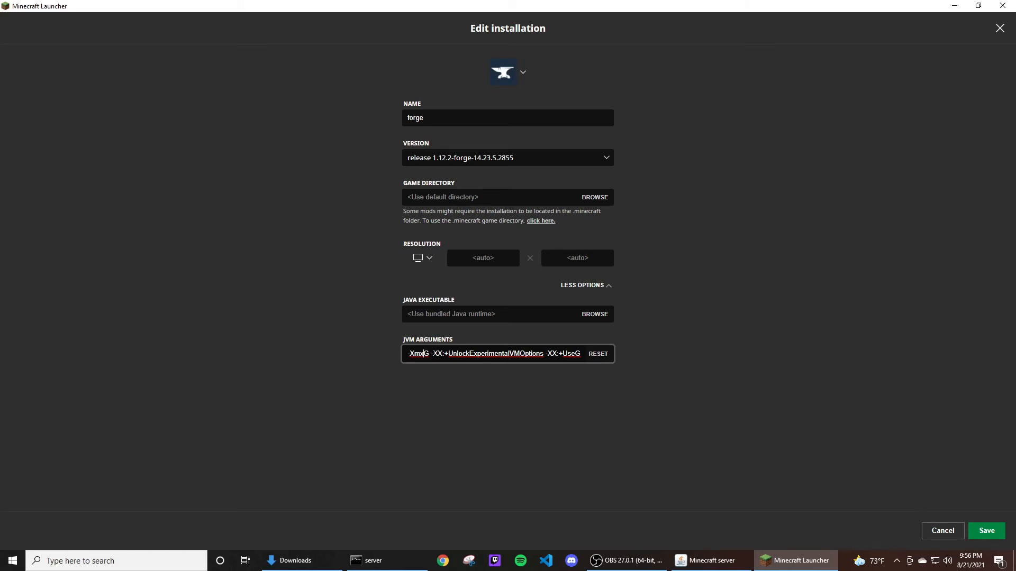
pyautogui.write('4')
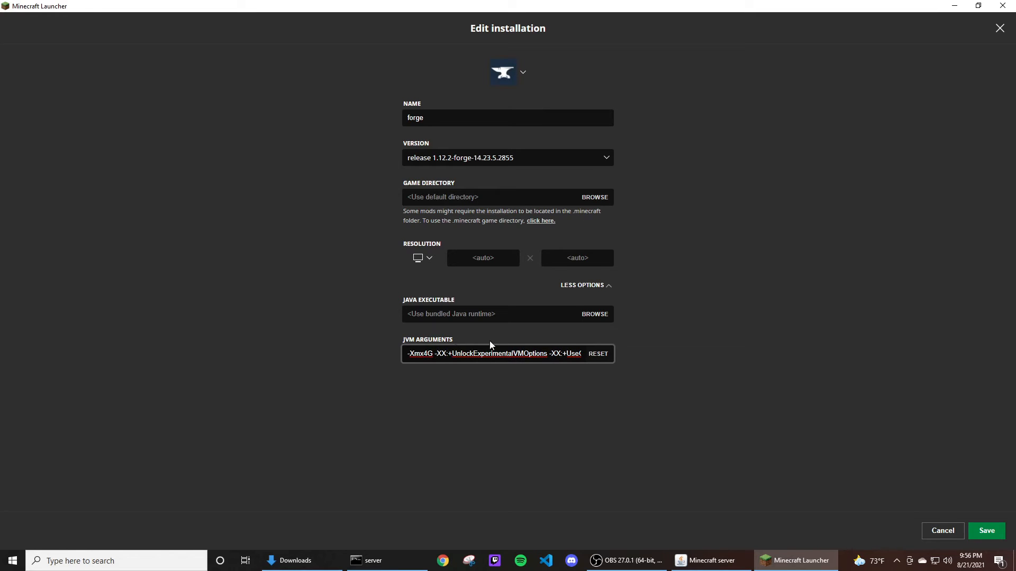
pyautogui.doubleClick(430, 354)
pyautogui.click(433, 354)
pyautogui.click(986, 529)
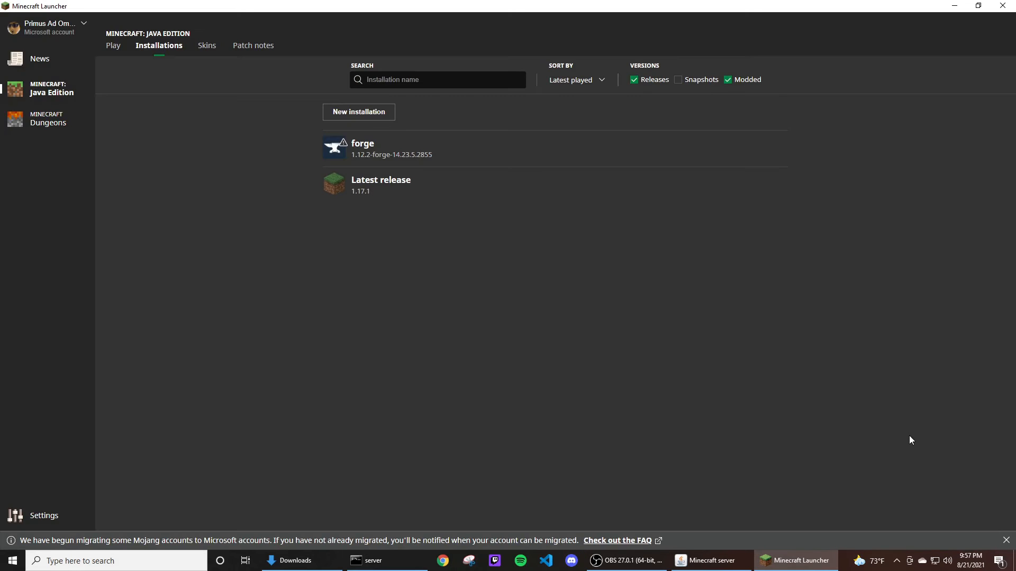
# Open the forge installation's game folder and its mods folder.
pyautogui.moveTo(479, 165)
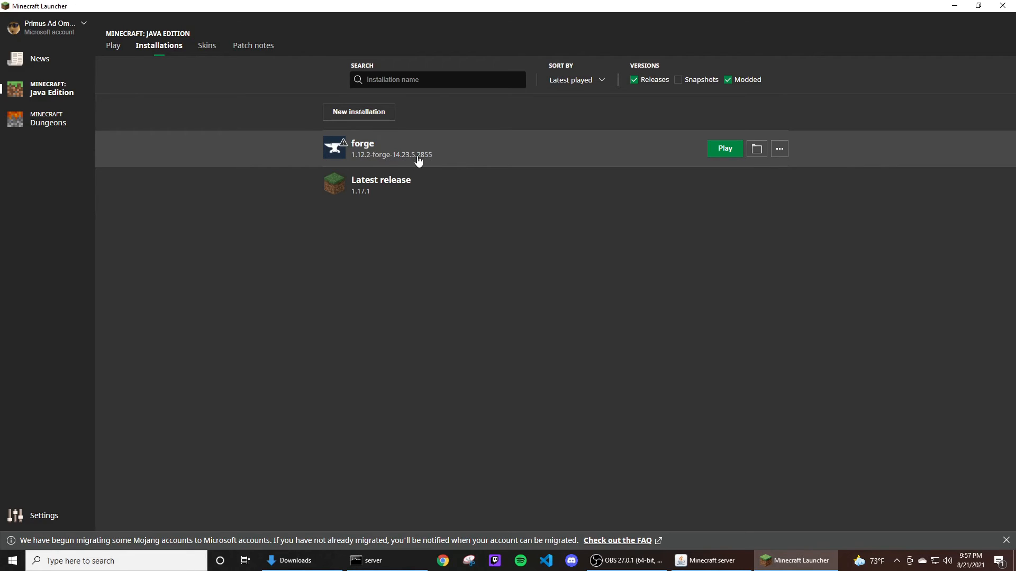
pyautogui.click(757, 149)
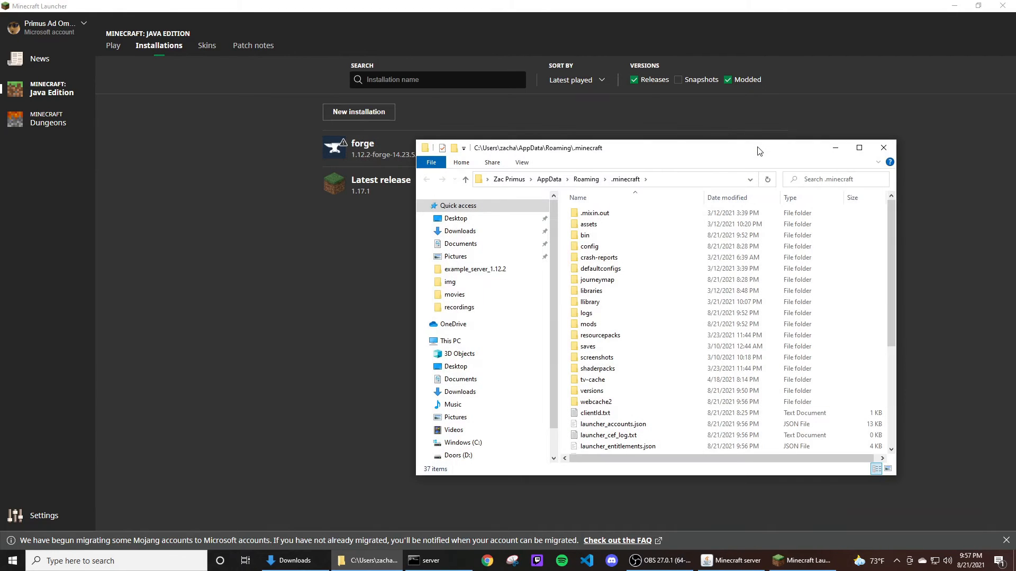
pyautogui.doubleClick(601, 327)
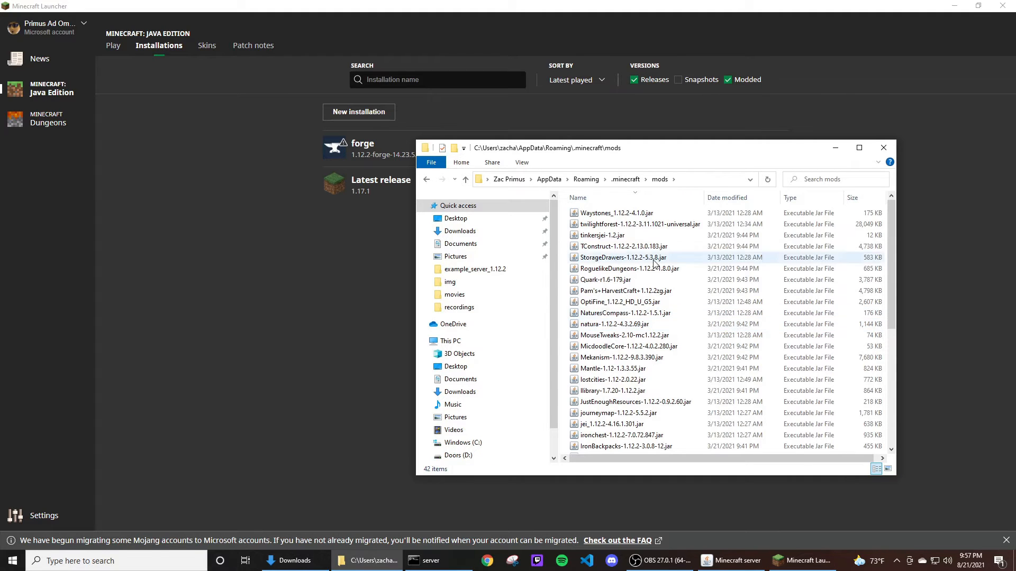
pyautogui.click(629, 216)
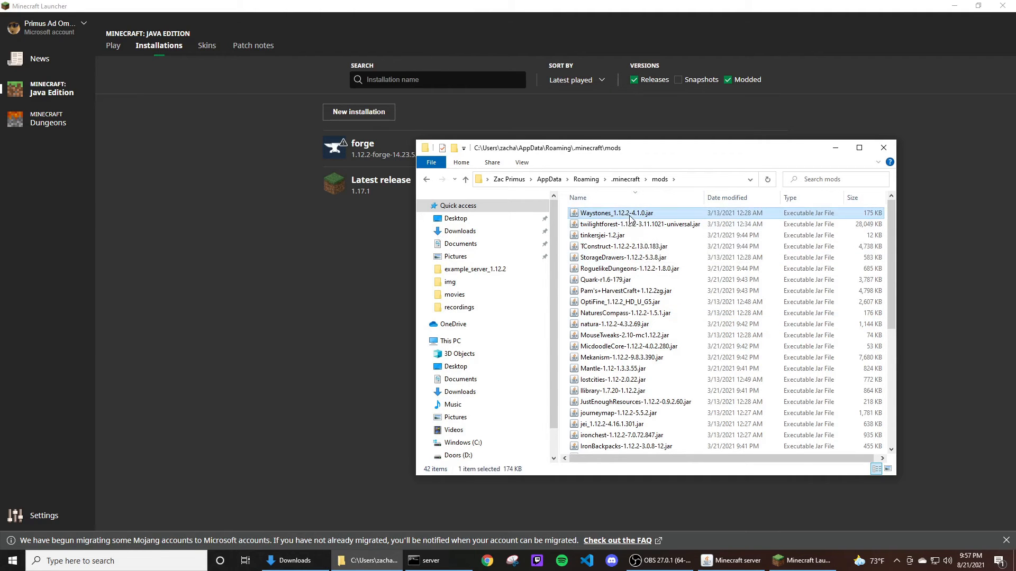
# Browse the mod jar files in the client's .minecraft mods folder.
pyautogui.scroll(-6, 646, 233)
pyautogui.scroll(6, 650, 240)
pyautogui.press('Down')
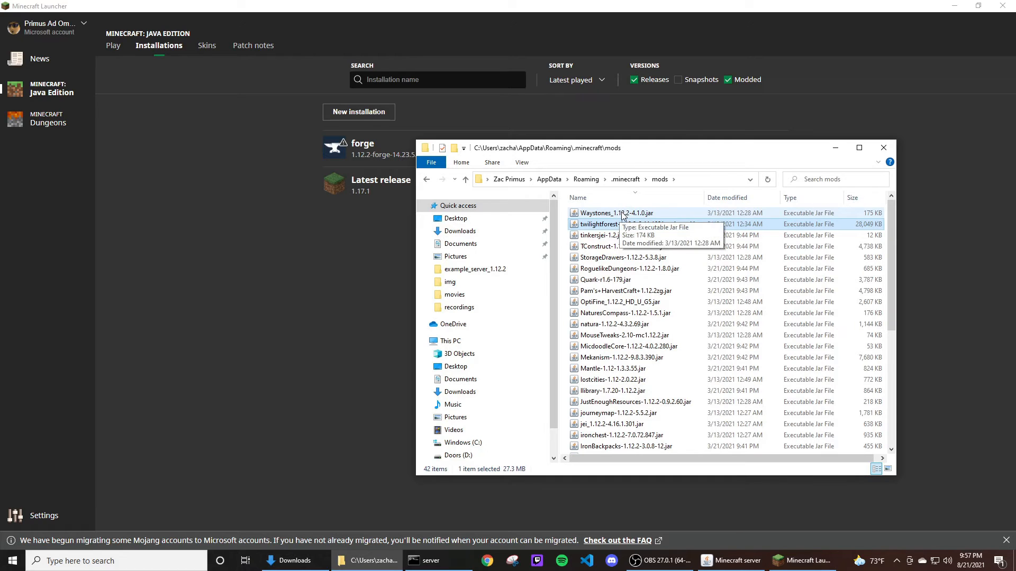
pyautogui.click(623, 214)
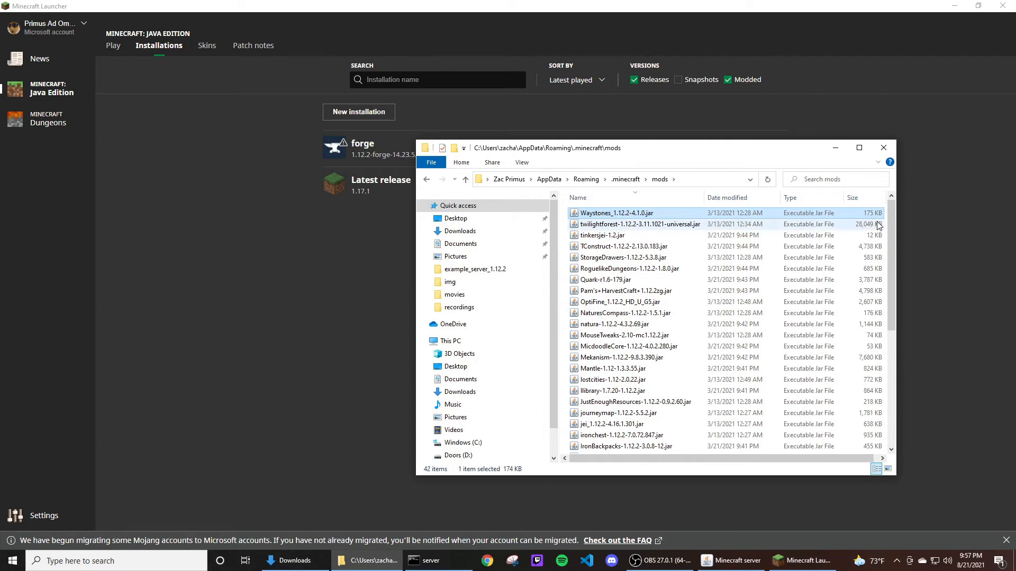
pyautogui.moveTo(890, 218)
pyautogui.mouseDown()
pyautogui.moveTo(897, 351)
pyautogui.moveTo(883, 221)
pyautogui.mouseUp()
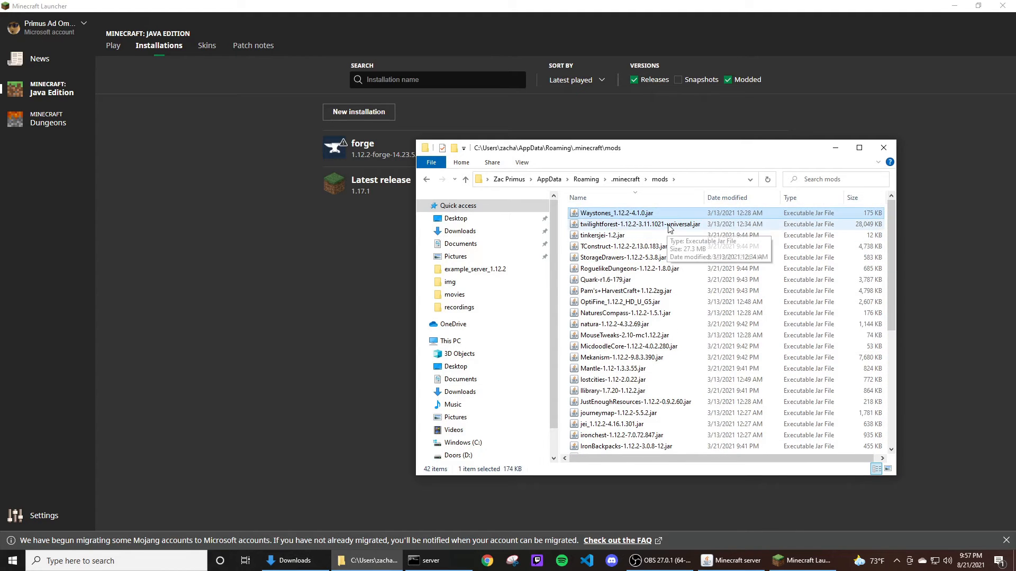
pyautogui.scroll(-1, 656, 223)
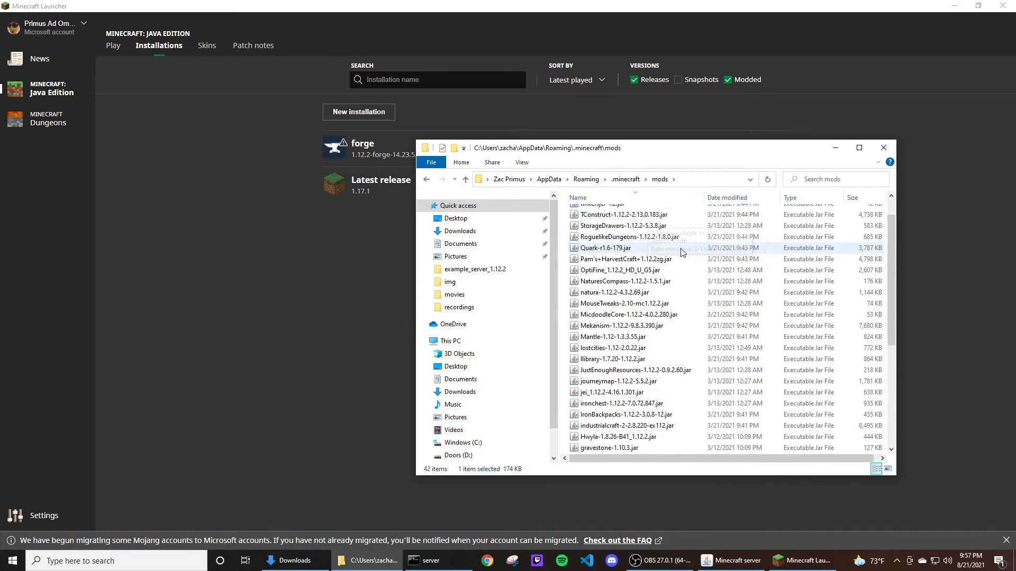
pyautogui.scroll(1, 656, 222)
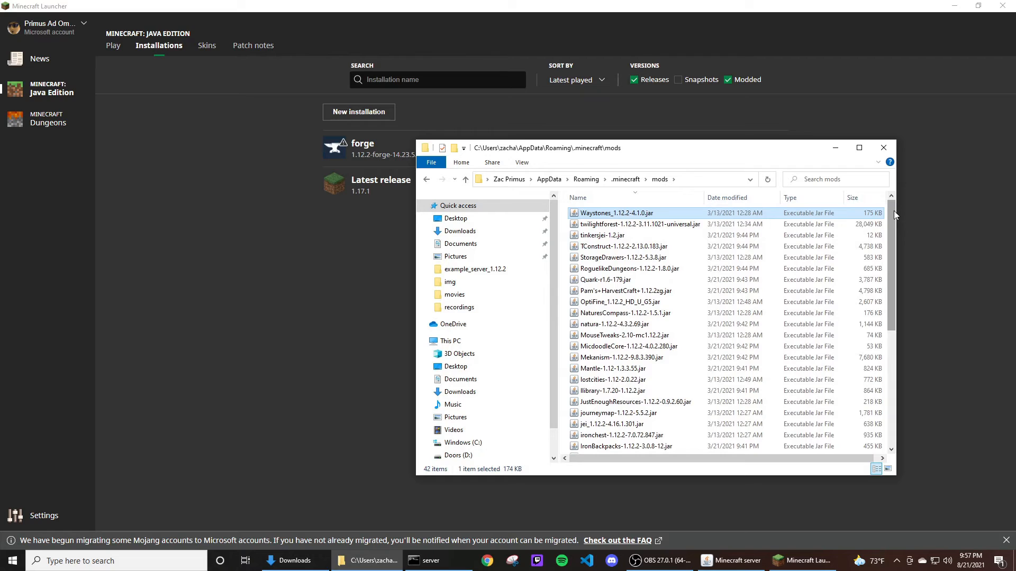
pyautogui.click(631, 226)
pyautogui.click(628, 235)
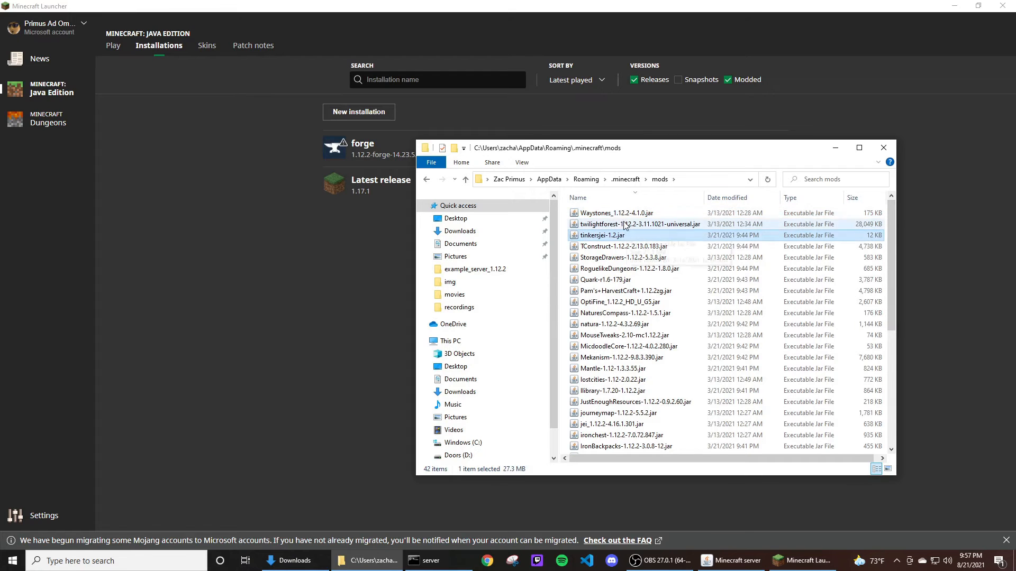
# Close the mods folder window.
pyautogui.click(664, 214)
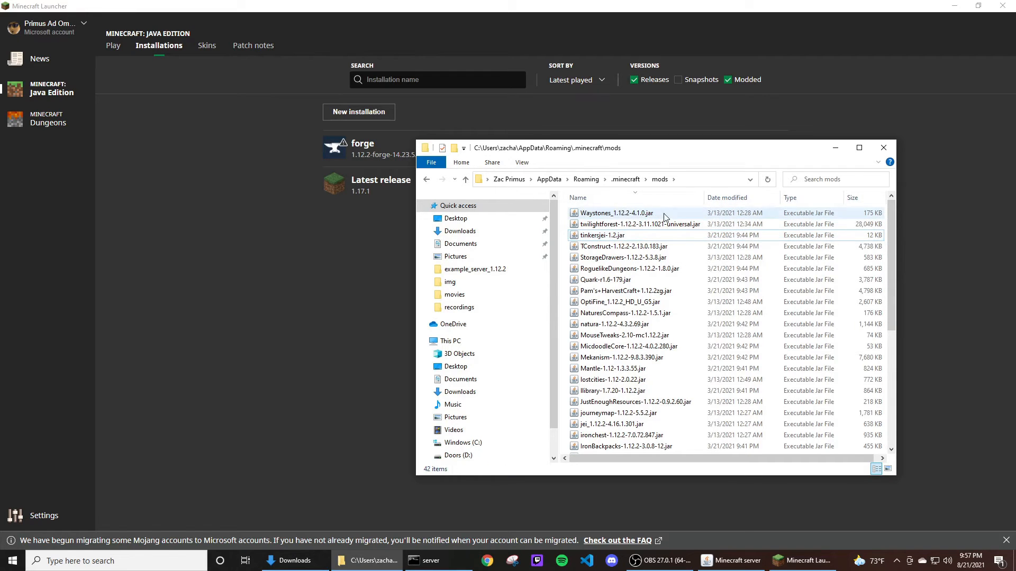
pyautogui.click(879, 153)
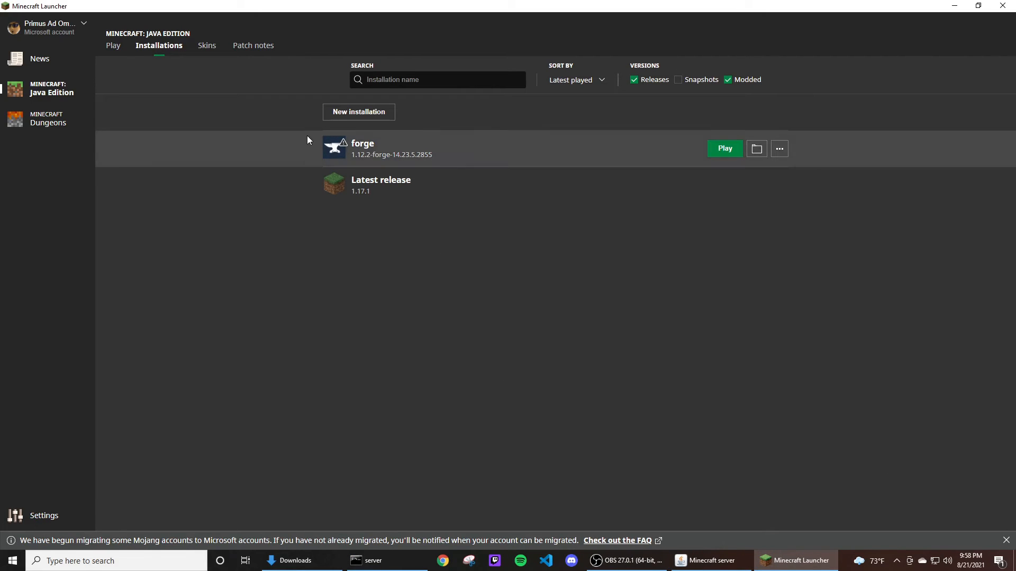
# On the Play page, select the forge 1.12.2-forge-14.23.5.2855 installation and launch the game.
pyautogui.click(112, 46)
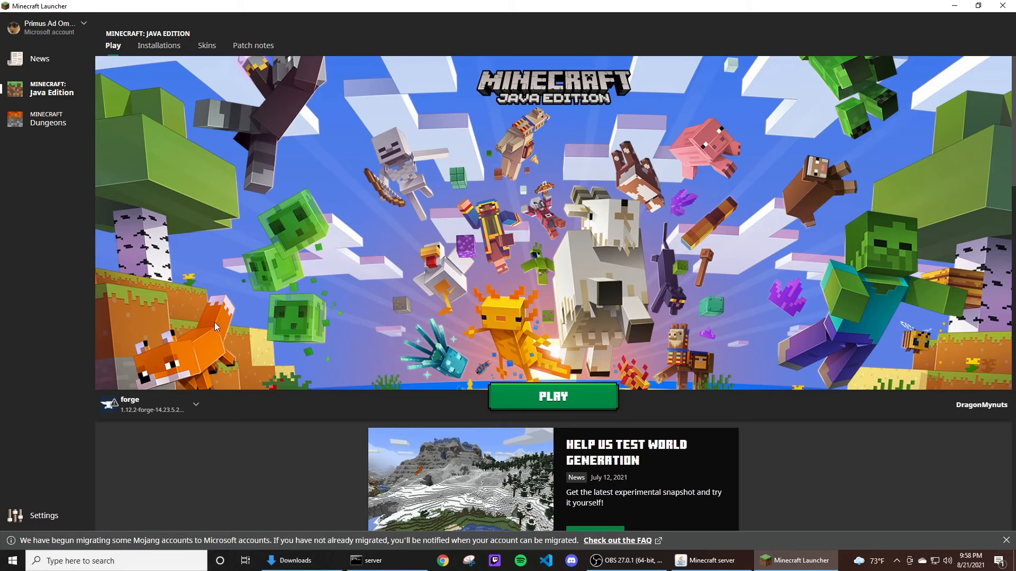
pyautogui.click(160, 410)
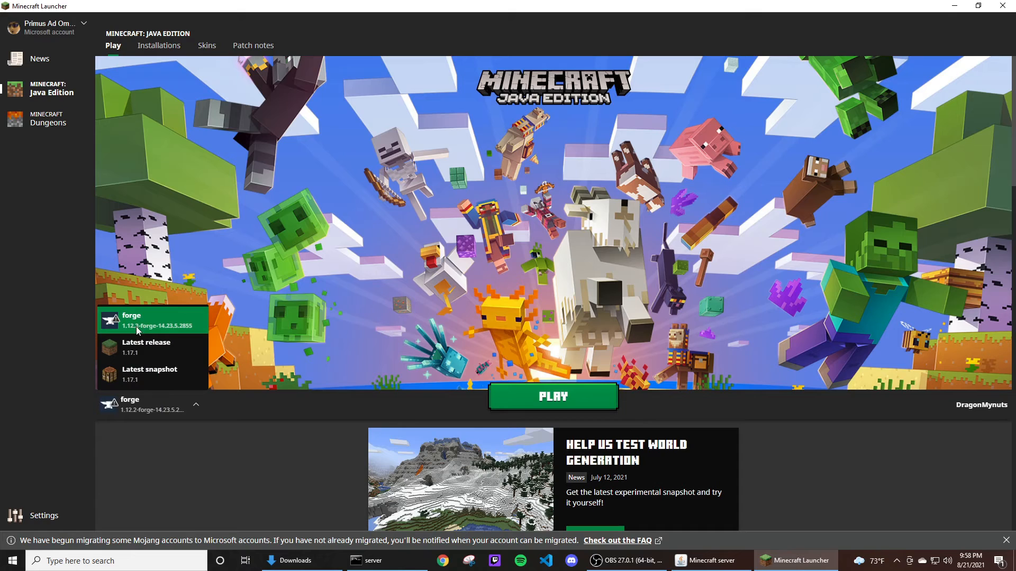
pyautogui.click(182, 402)
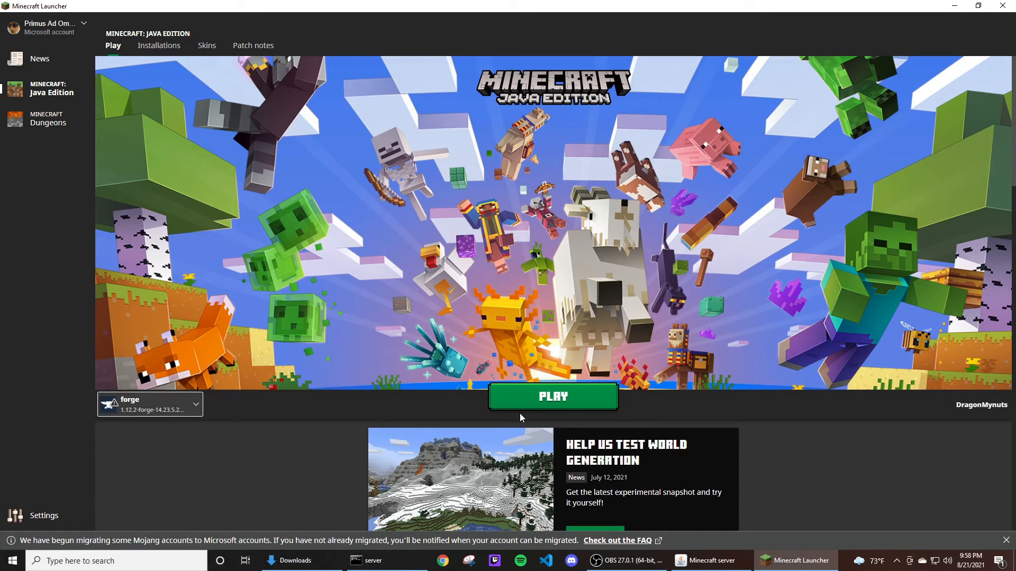
pyautogui.click(560, 406)
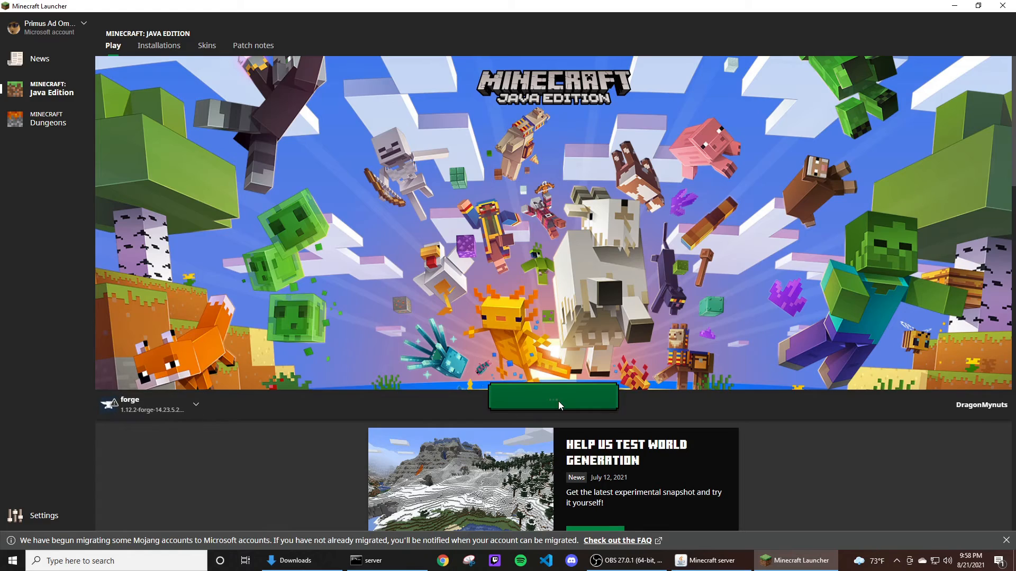
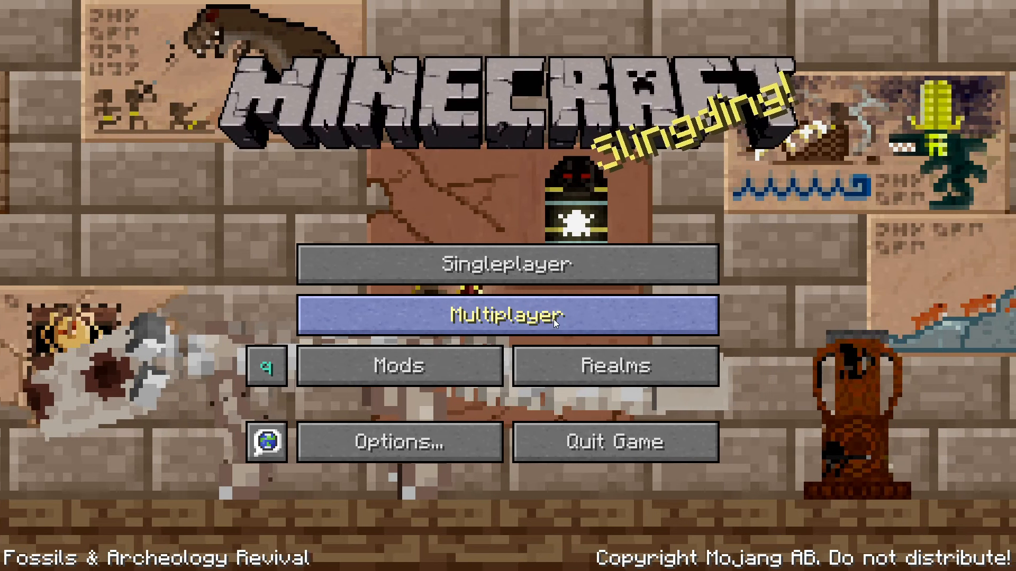
# Add a multiplayer server named Example with the address 192.168.1.2:25565.
pyautogui.click(553, 319)
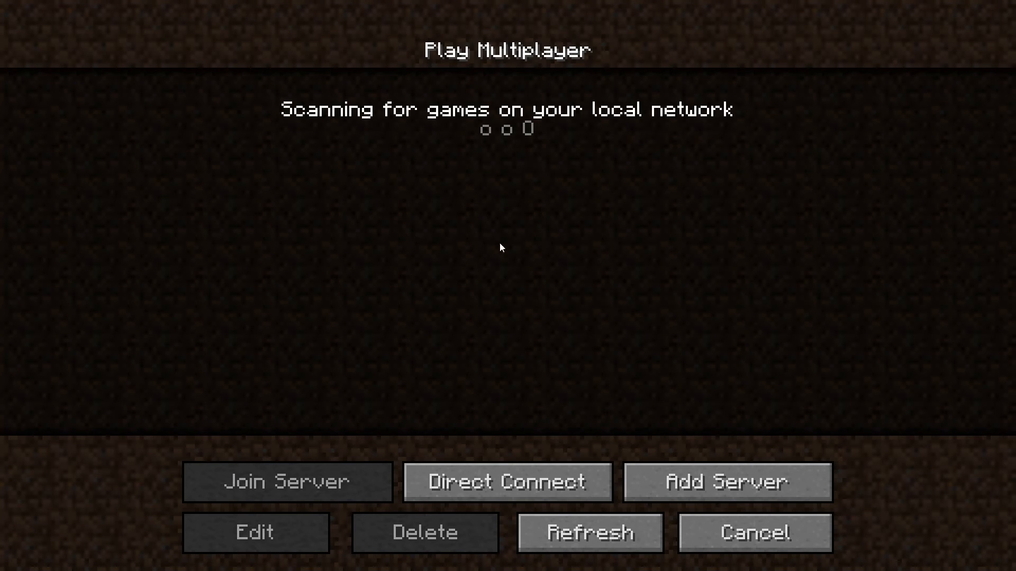
pyautogui.click(747, 484)
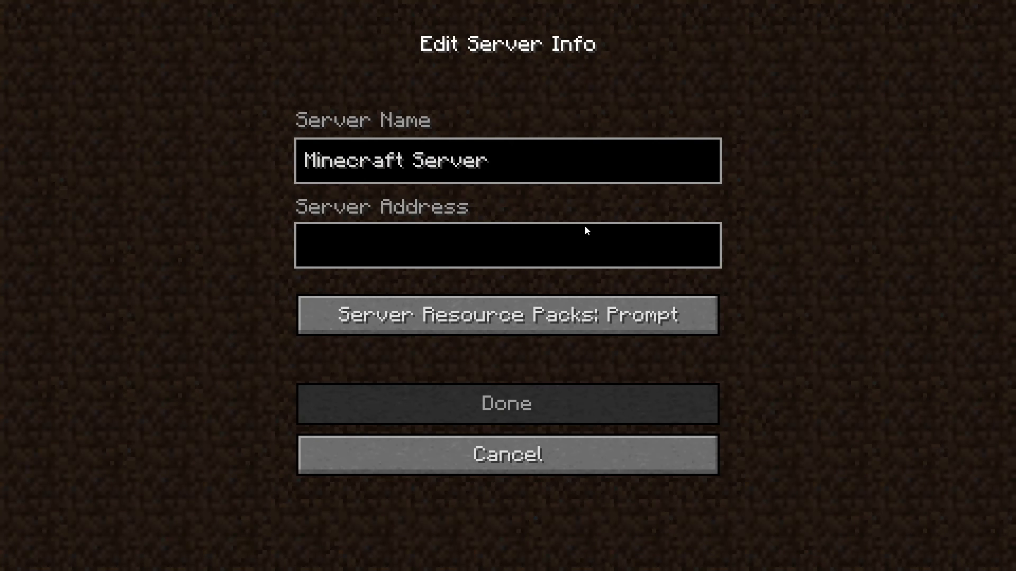
pyautogui.press('BackSpace')
pyautogui.press('BackSpace')
pyautogui.press('BackSpace')
pyautogui.press('BackSpace')
pyautogui.press('BackSpace')
pyautogui.press('BackSpace')
pyautogui.press('BackSpace')
pyautogui.press('BackSpace')
pyautogui.press('BackSpace')
pyautogui.press('BackSpace')
pyautogui.press('BackSpace')
pyautogui.press('BackSpace')
pyautogui.press('BackSpace')
pyautogui.press('BackSpace')
pyautogui.press('BackSpace')
pyautogui.press('BackSpace')
pyautogui.write('Example')
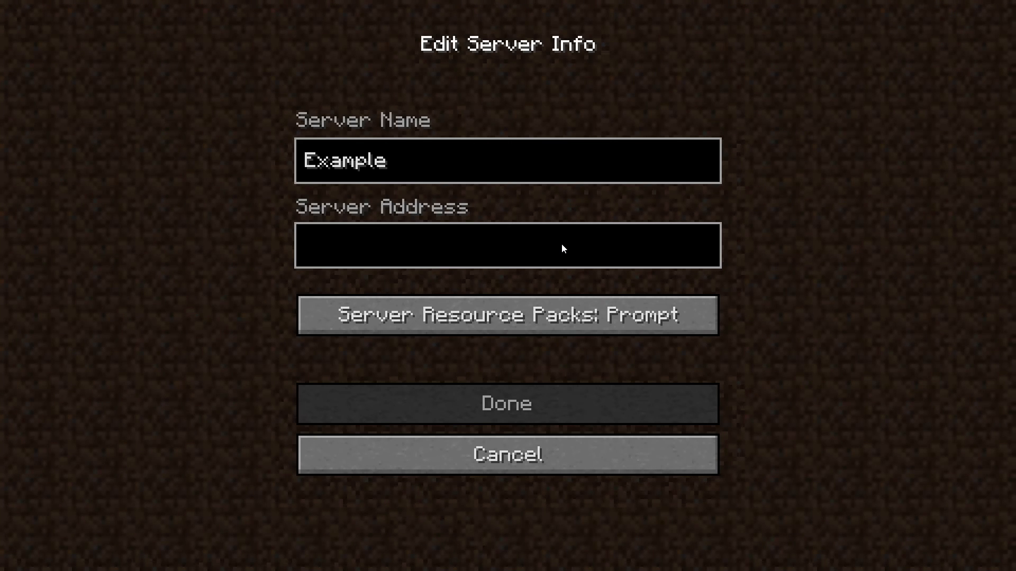
pyautogui.write('192')
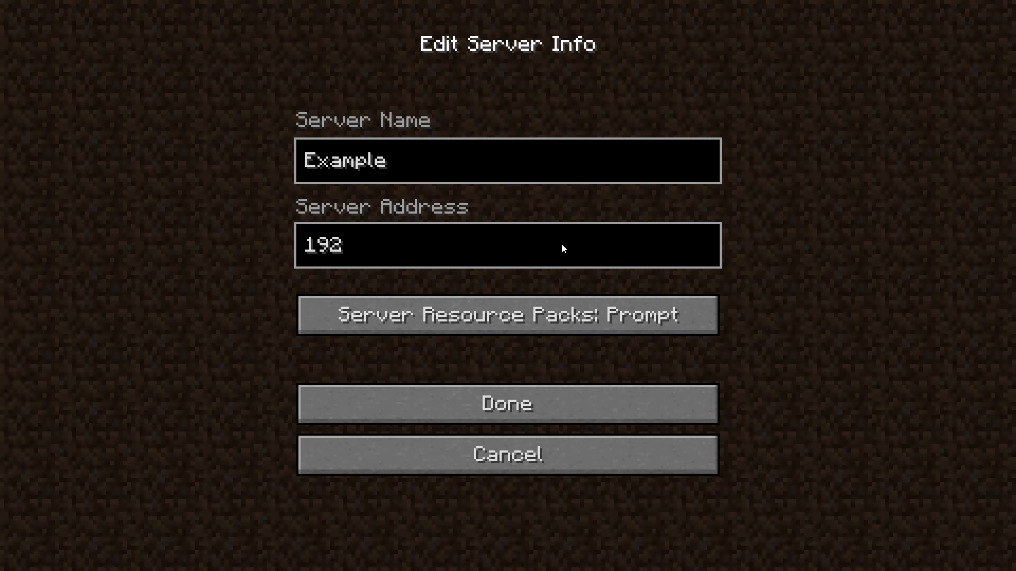
pyautogui.write('.168.1.2')
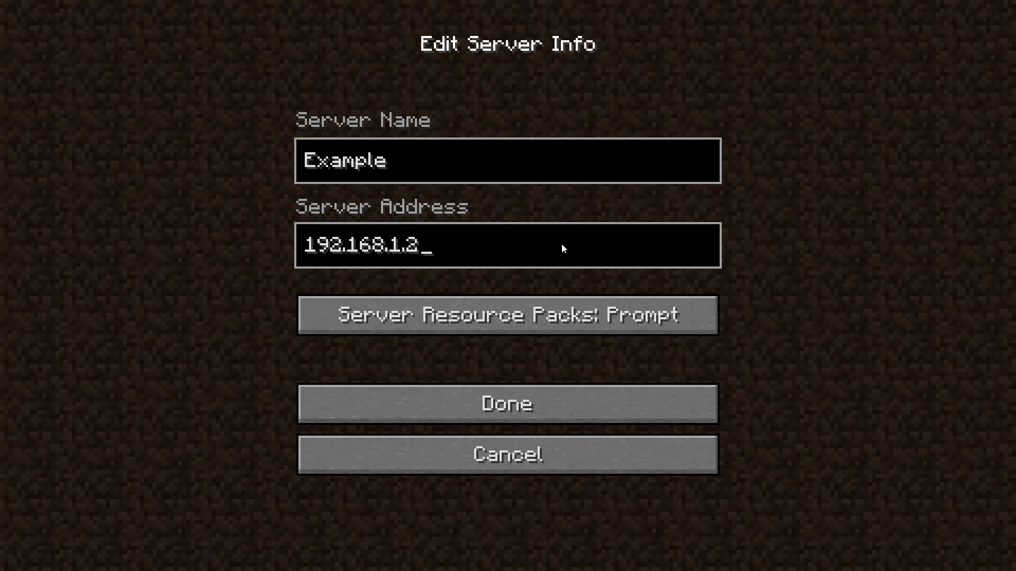
pyautogui.write(':')
pyautogui.write('255')
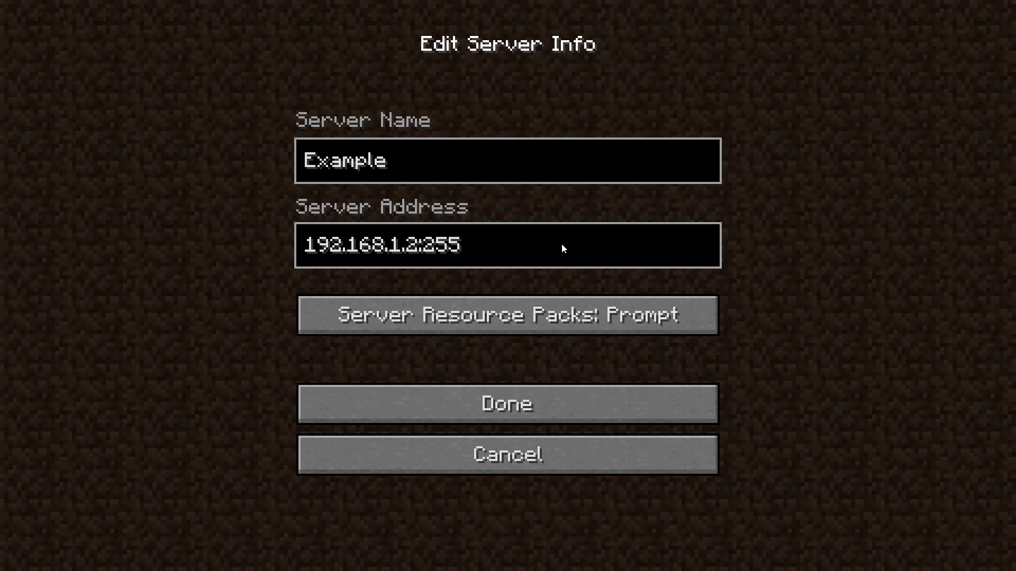
pyautogui.write('65')
pyautogui.click(554, 413)
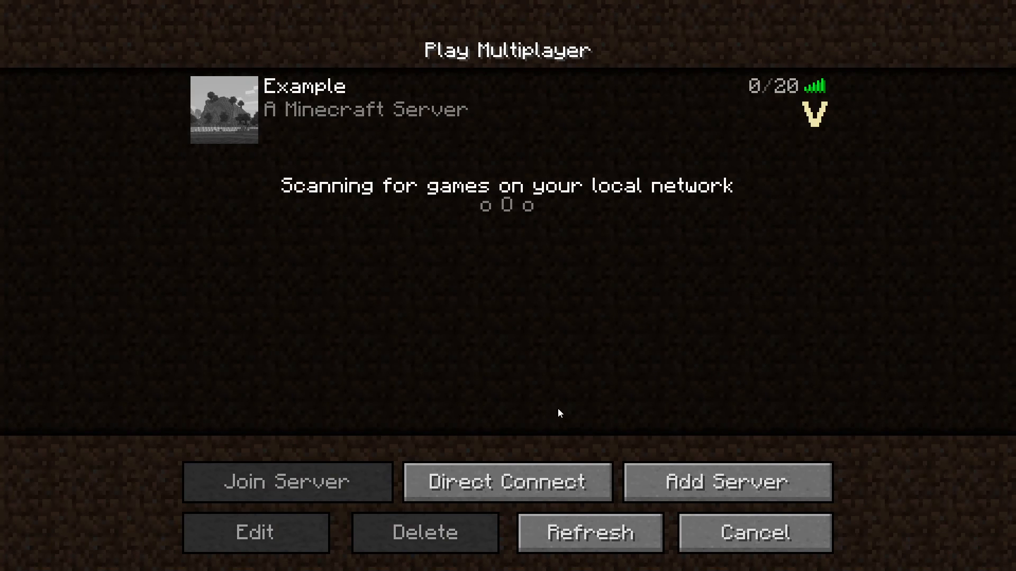
# Select the Example server in the multiplayer list and join it.
pyautogui.moveTo(747, 142)
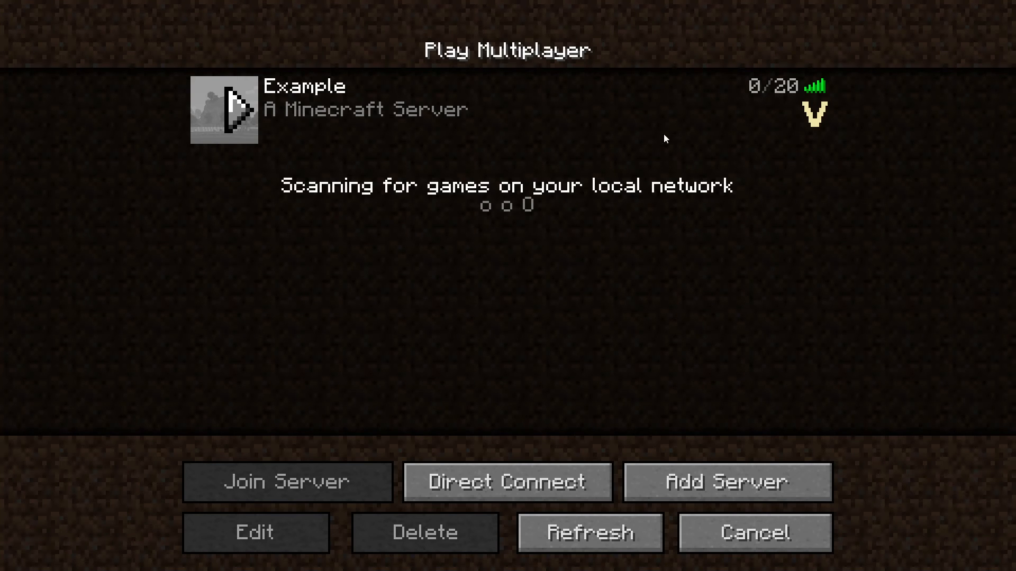
pyautogui.moveTo(817, 87)
pyautogui.click(319, 107)
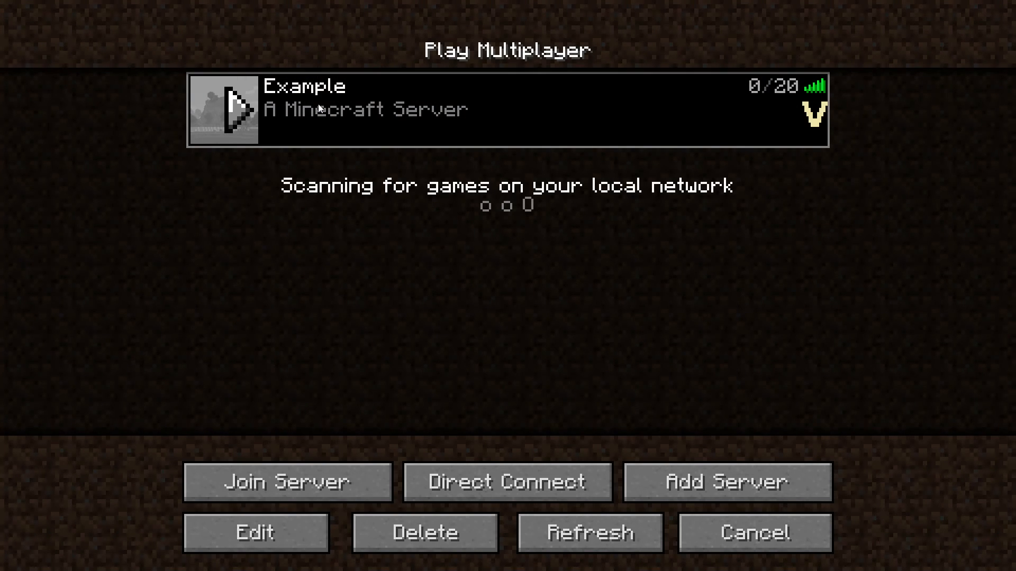
pyautogui.doubleClick(445, 115)
pyautogui.doubleClick(446, 116)
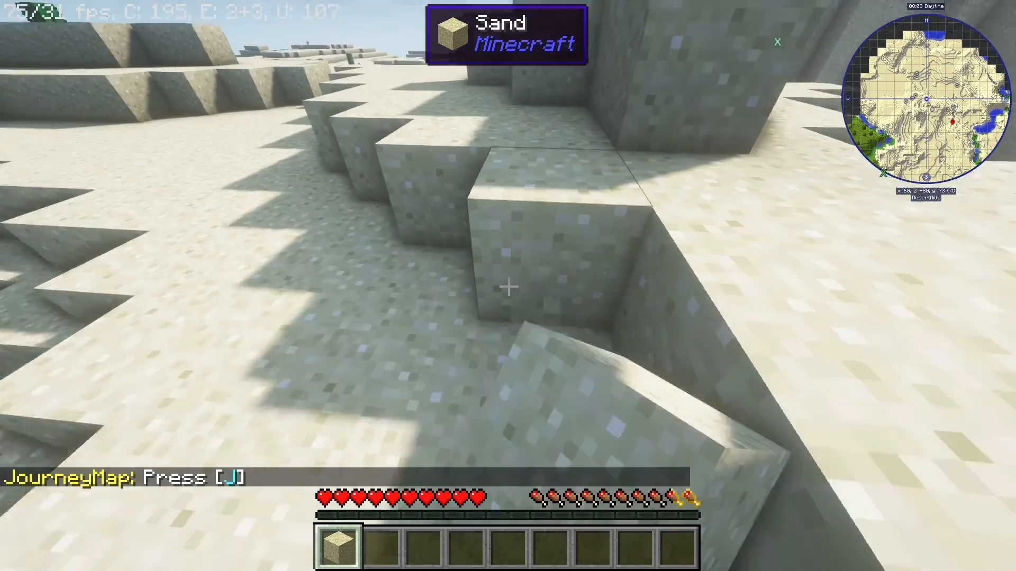
# Walk forward in the world, then open the fullscreen JourneyMap, pan it, and close it.
pyautogui.click(508, 288)
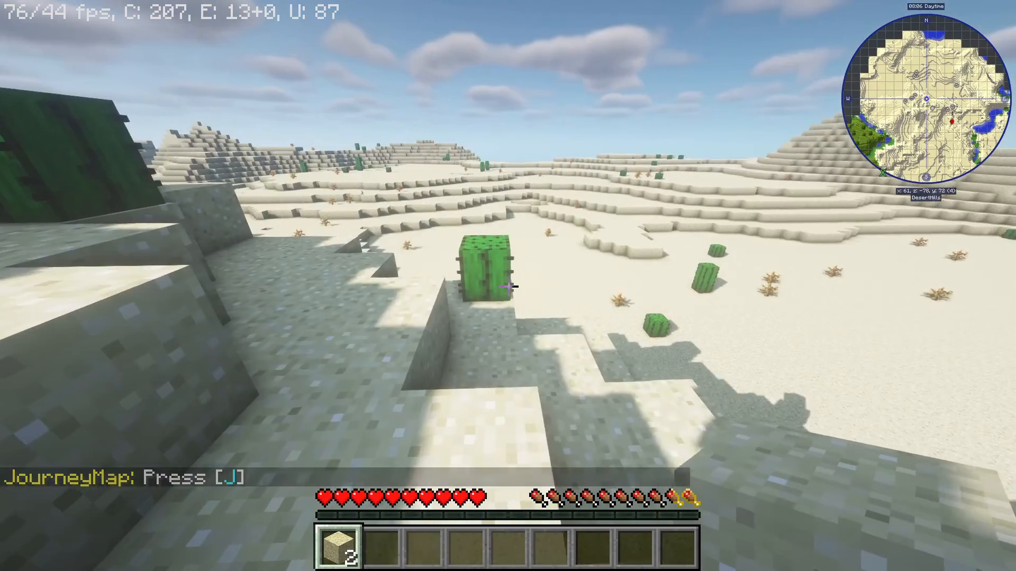
pyautogui.press('w')
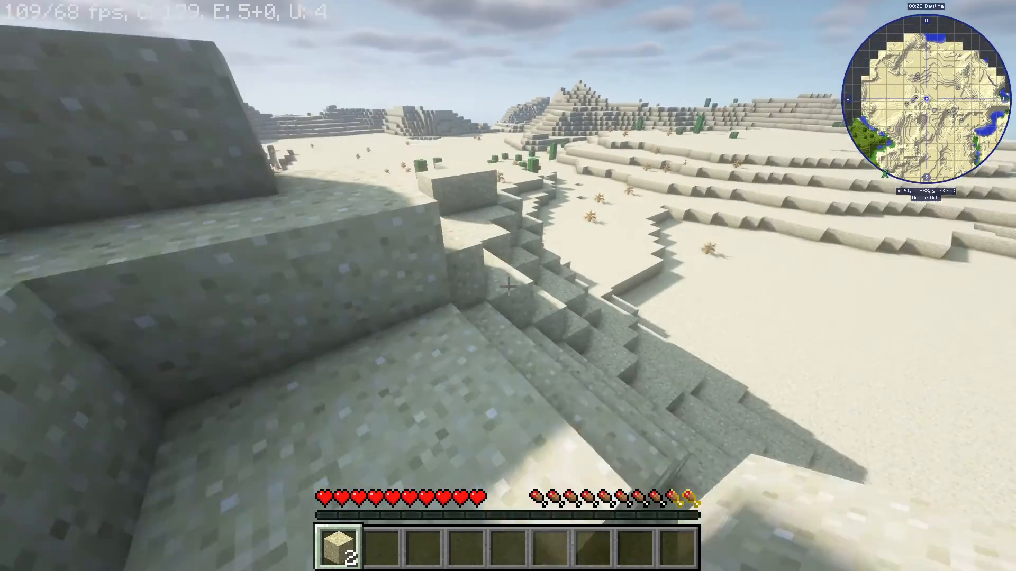
pyautogui.press('w')
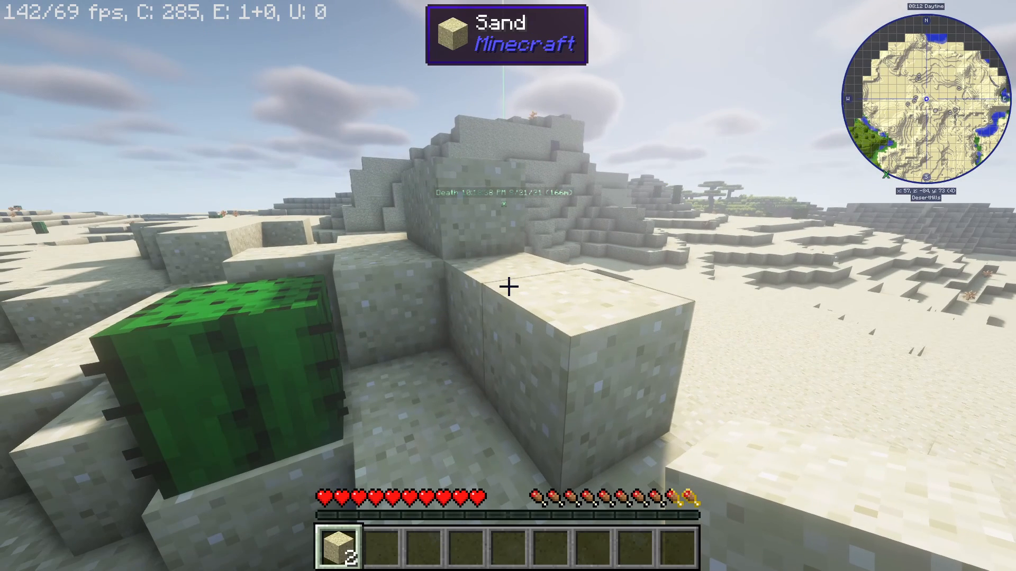
pyautogui.press('j')
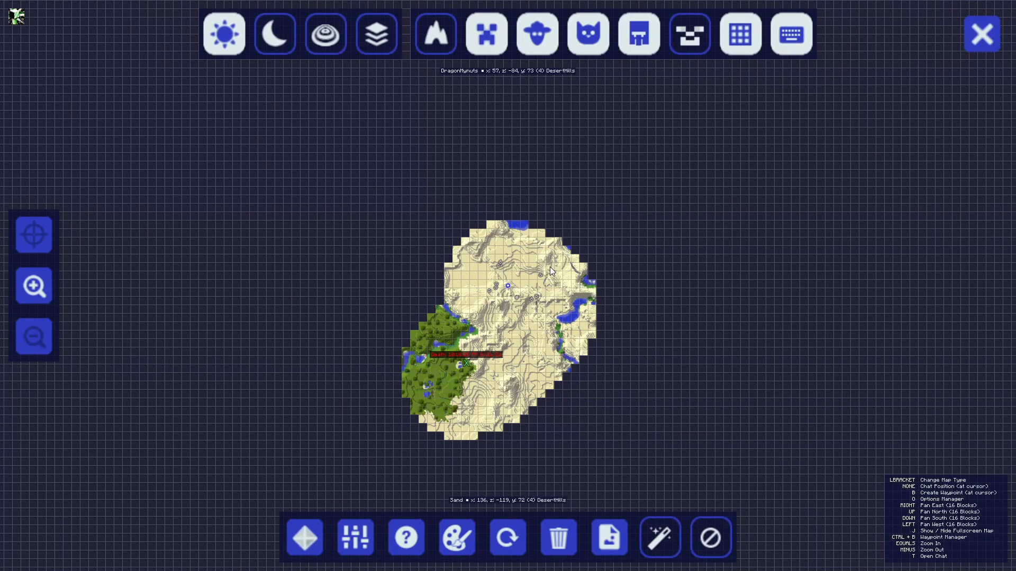
pyautogui.moveTo(585, 277); pyautogui.dragTo(652, 247)
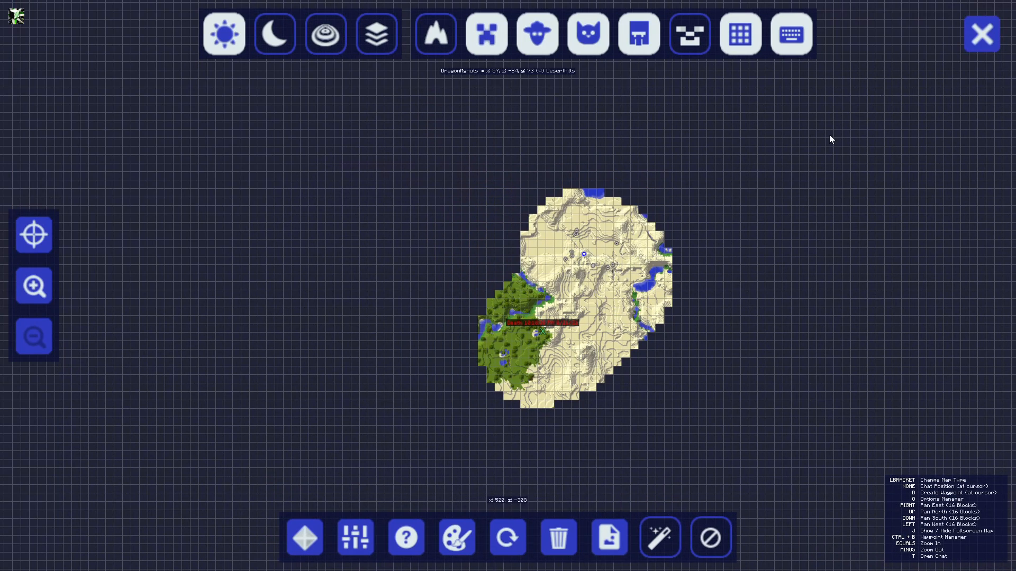
pyautogui.click(976, 43)
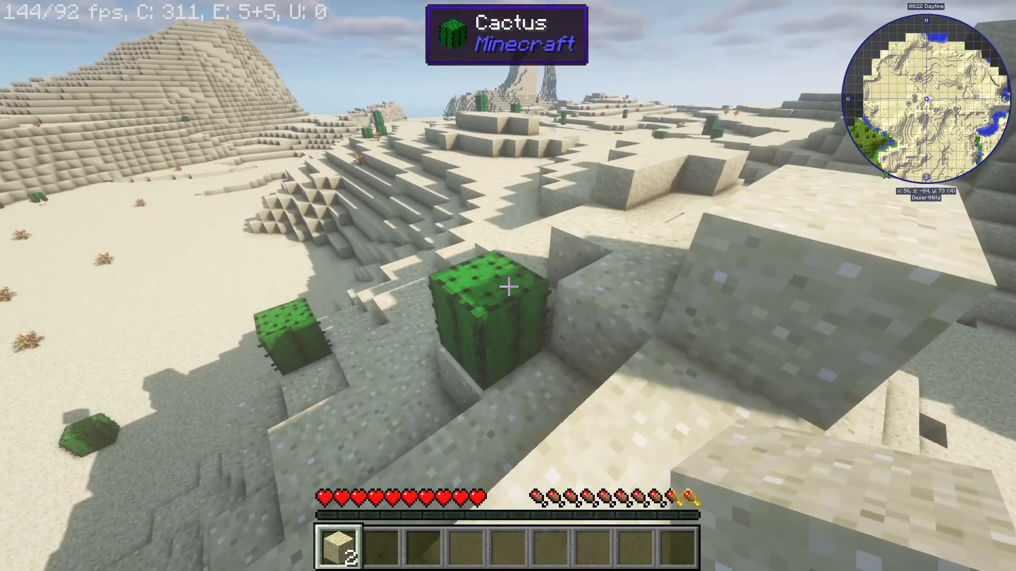
# Walk and jump across the desert terrain in the server world.
pyautogui.press('w')
pyautogui.press('space')
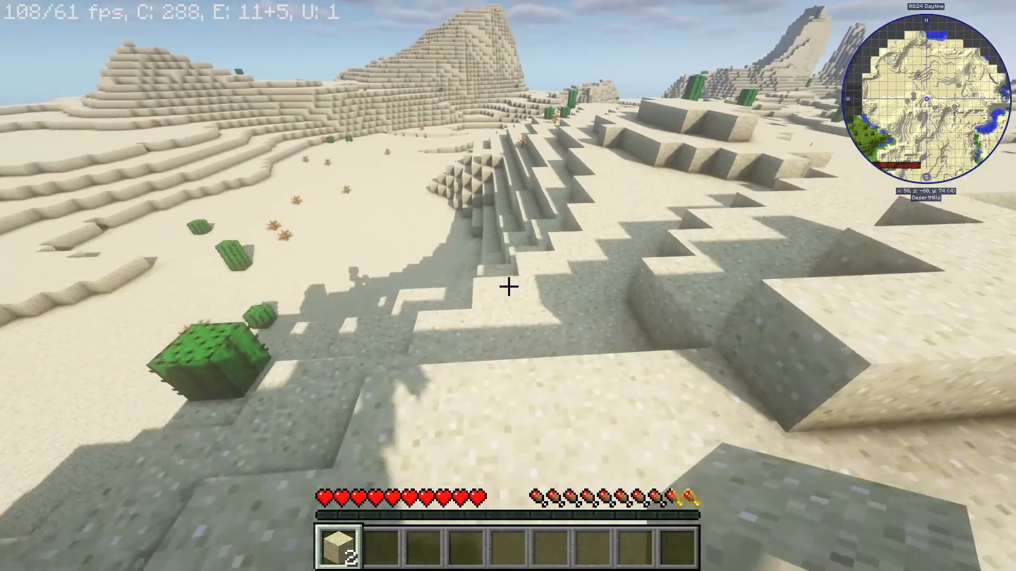
pyautogui.press('w')
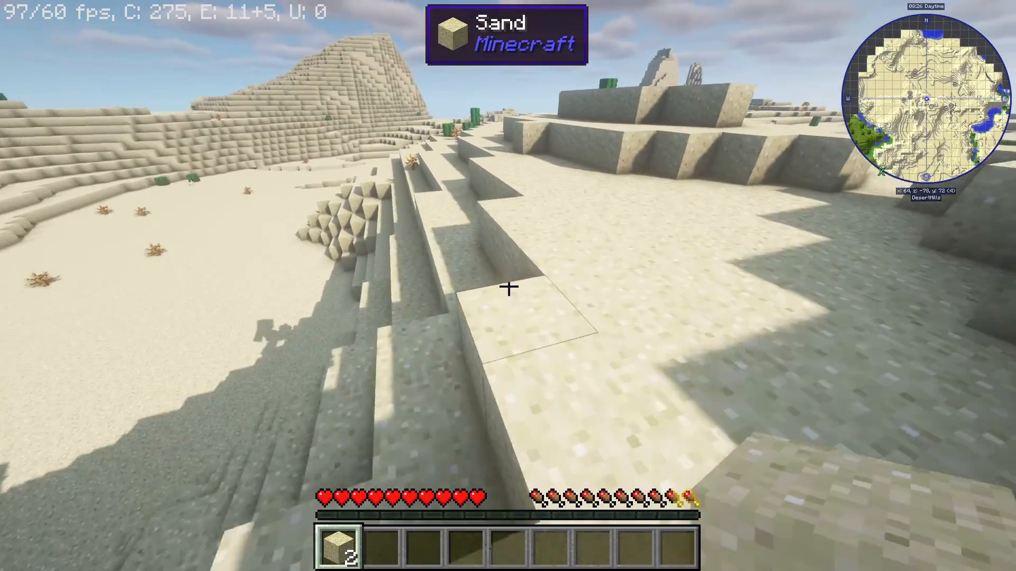
pyautogui.press('w')
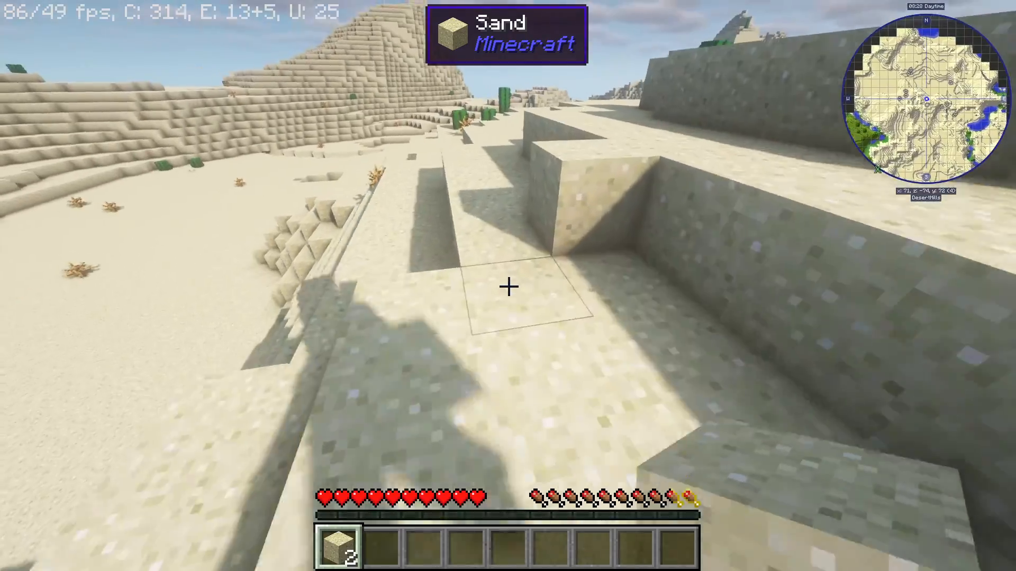
pyautogui.press('w')
pyautogui.press('w')
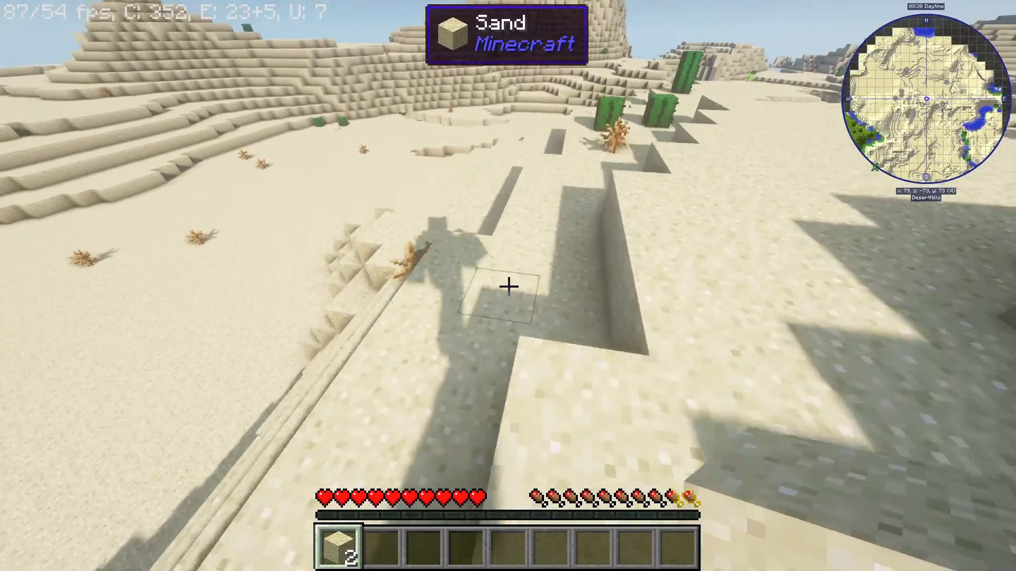
pyautogui.press('space')
pyautogui.press('w')
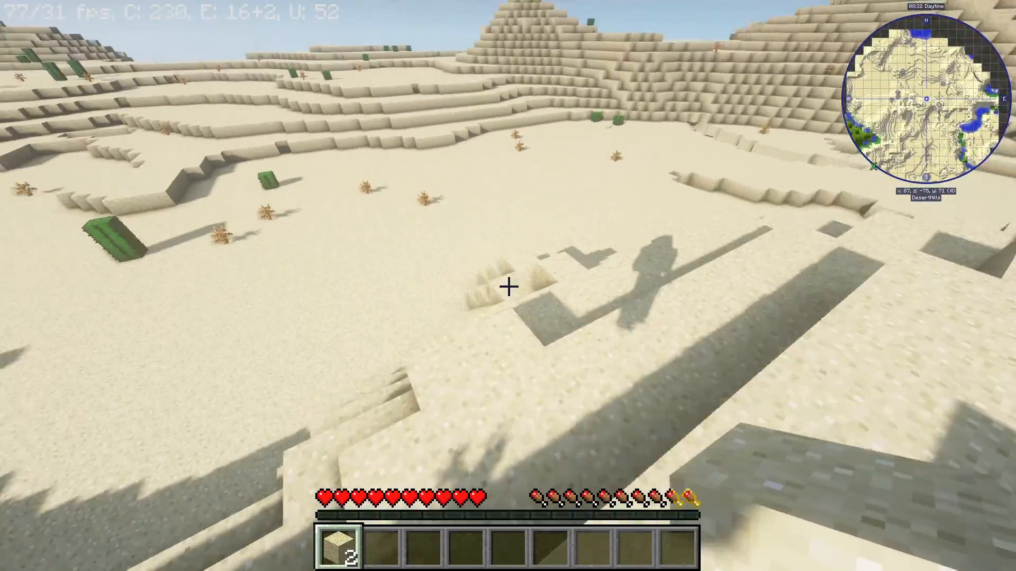
pyautogui.press('w')
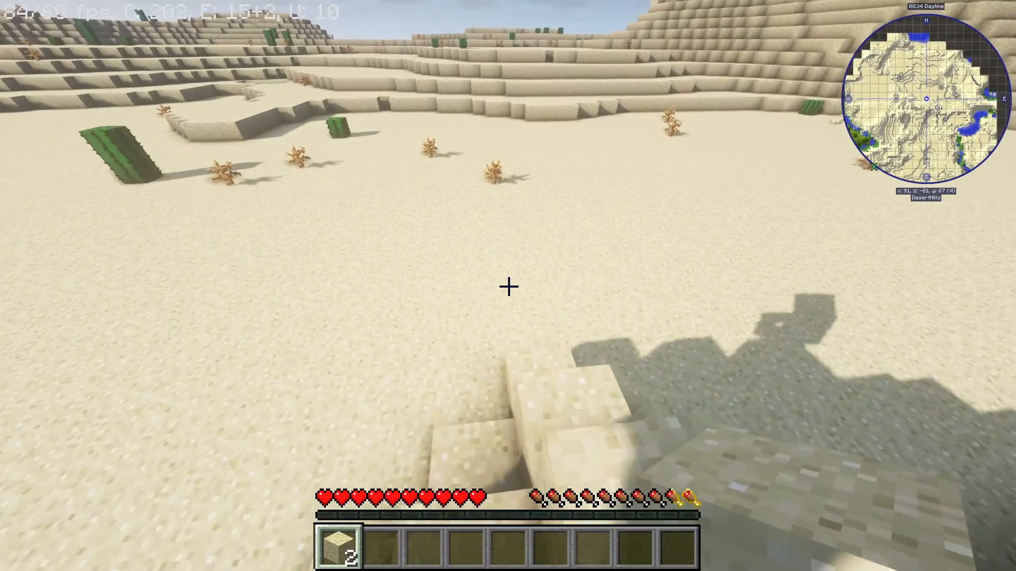
pyautogui.press('w')
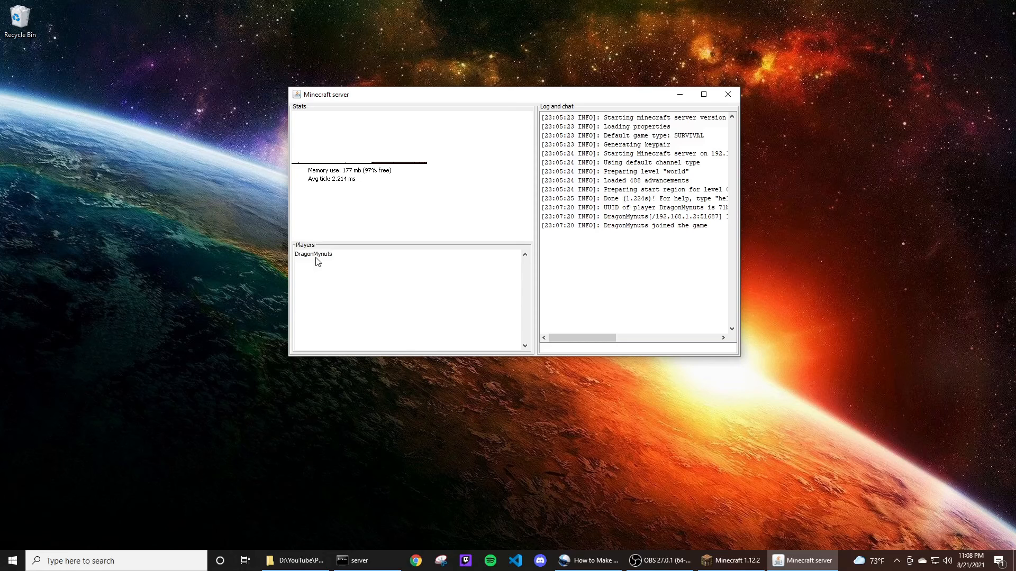
# Switch to the Minecraft server window and enlarge it to read the log and player list.
pyautogui.click(318, 257)
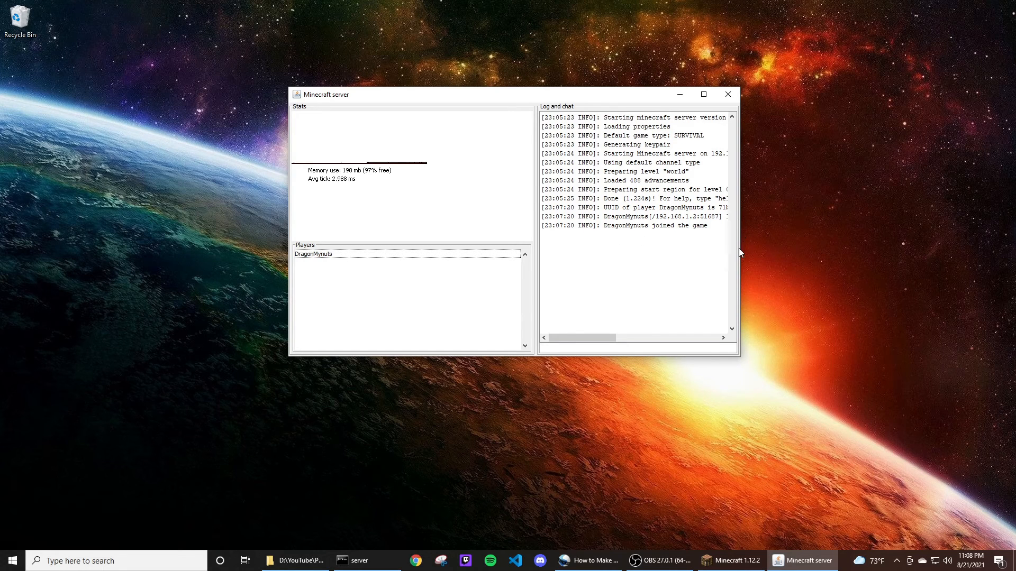
pyautogui.moveTo(745, 243); pyautogui.dragTo(971, 243)
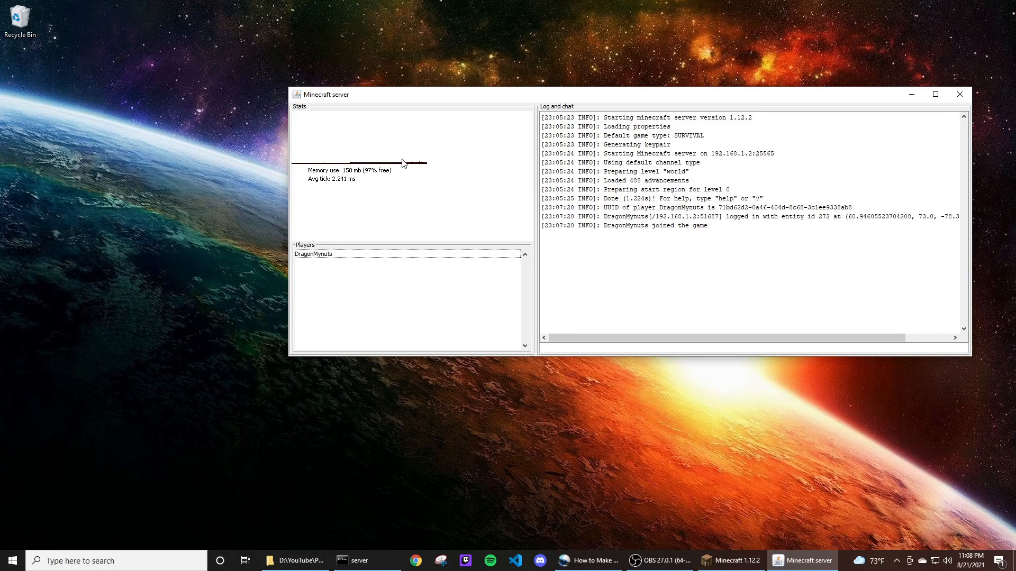
pyautogui.moveTo(606, 98); pyautogui.dragTo(547, 88)
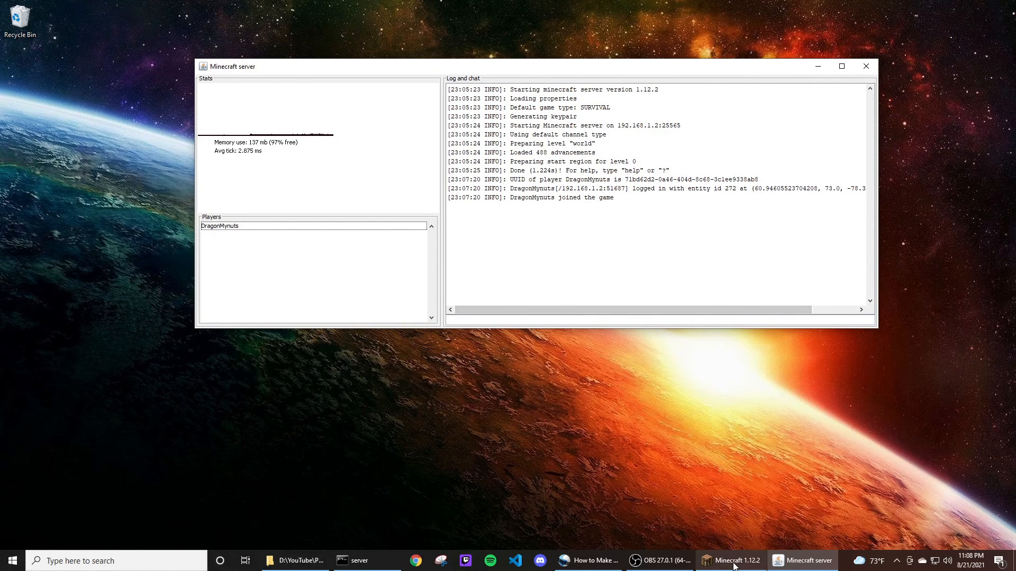
# Return to the Minecraft 1.12.2 game window and walk across the desert.
pyautogui.moveTo(734, 566)
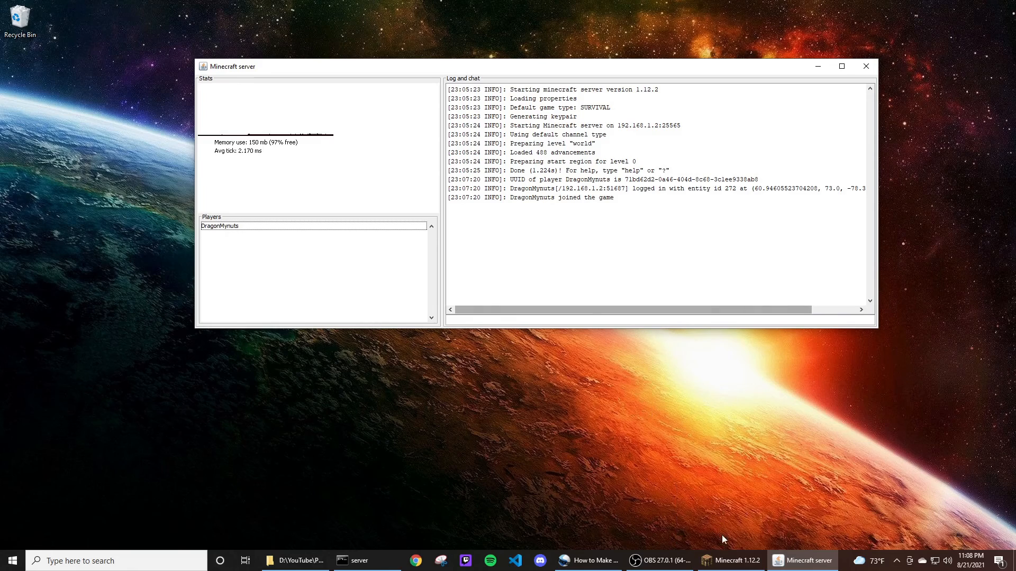
pyautogui.click(739, 567)
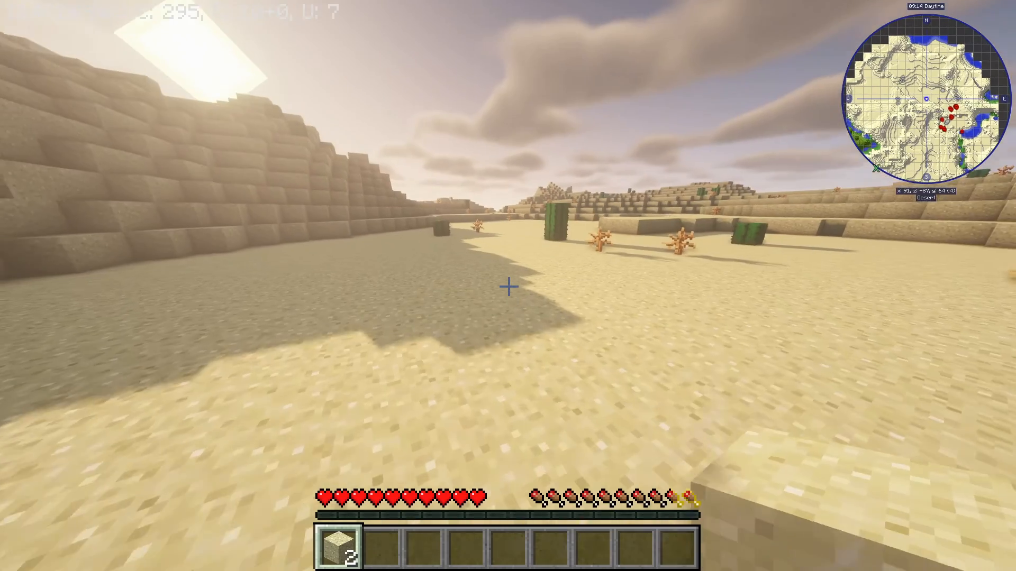
pyautogui.press('w')
pyautogui.press('w')
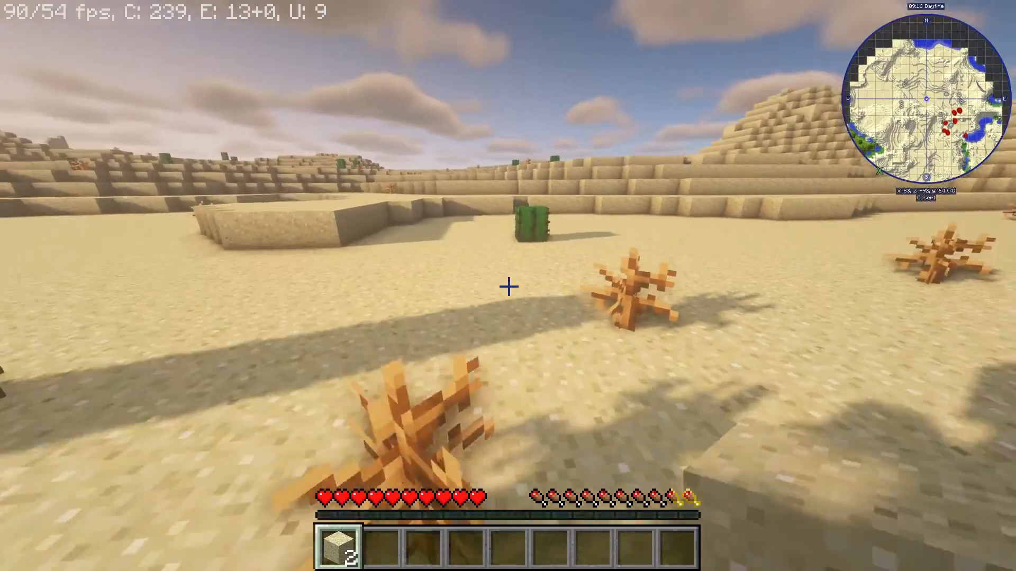
pyautogui.press('w')
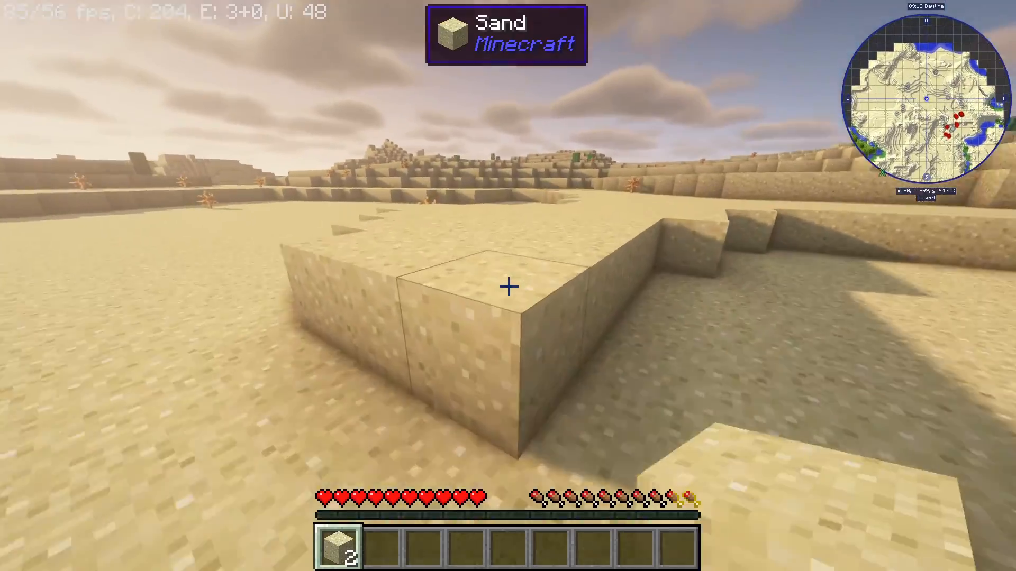
pyautogui.press('w')
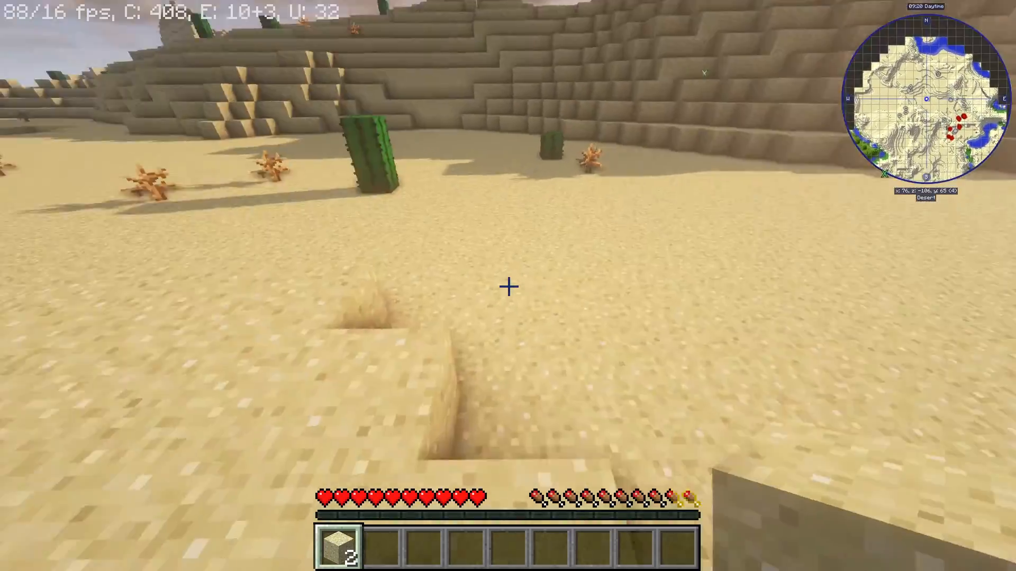
pyautogui.press('w')
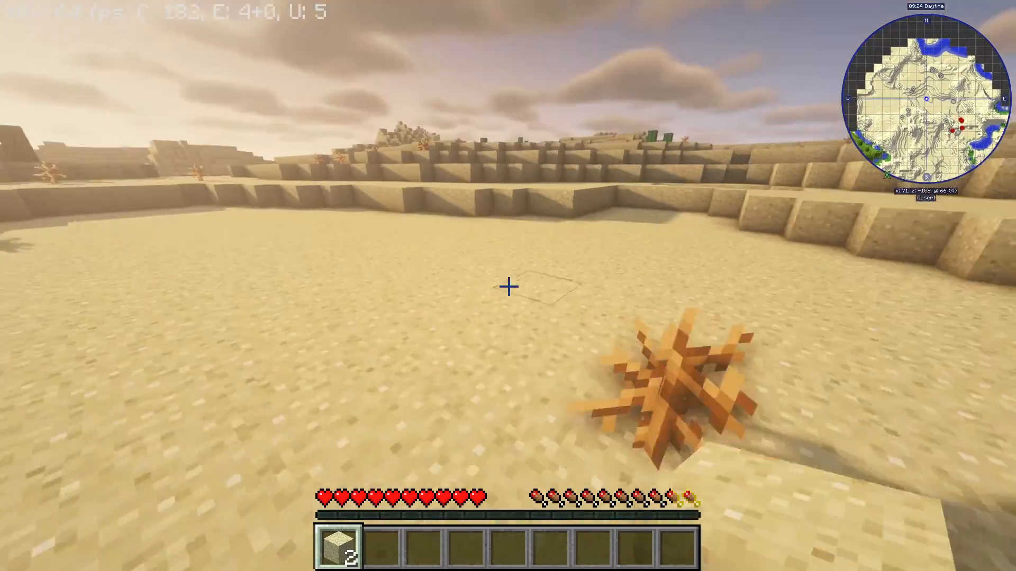
pyautogui.press('w')
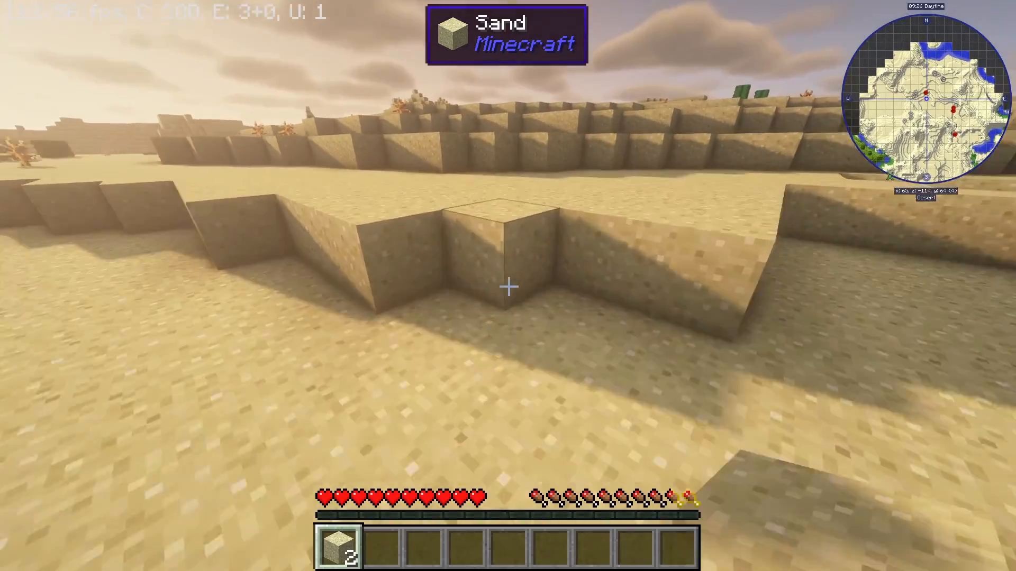
pyautogui.press('w')
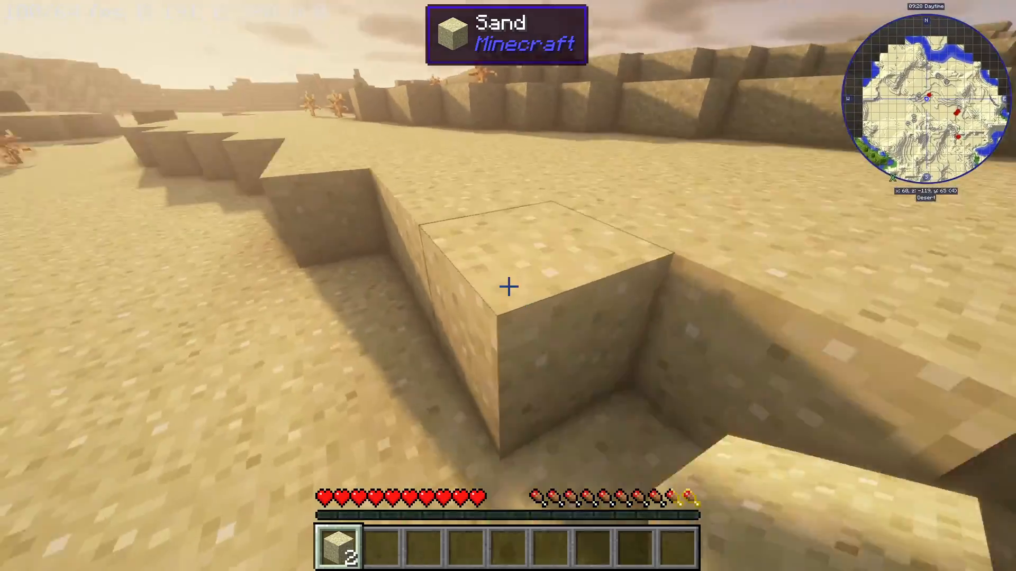
pyautogui.press('w')
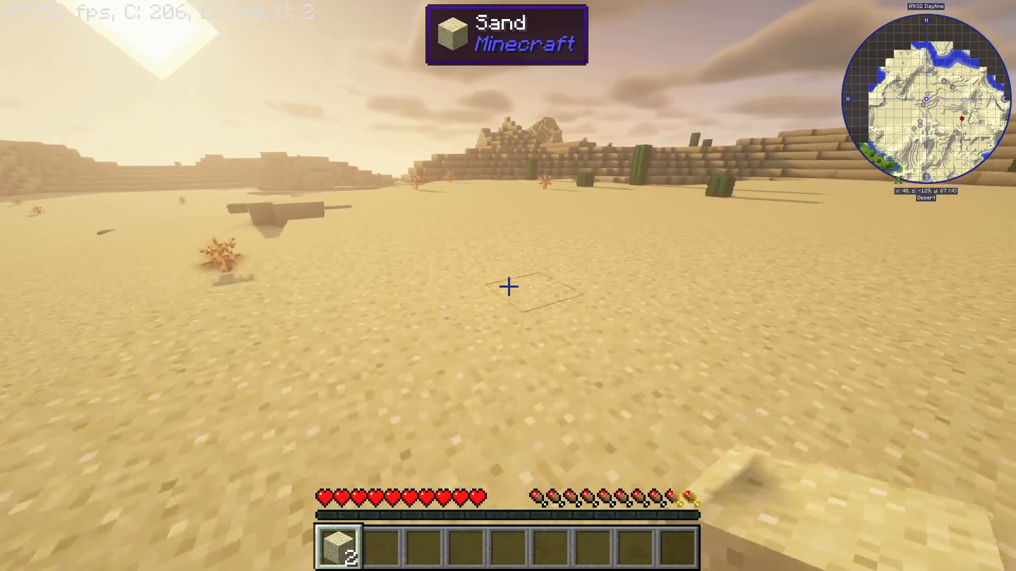
# Walk forward across the desert, climbing over sand ridges and passing along the lake shore.
pyautogui.press('w')
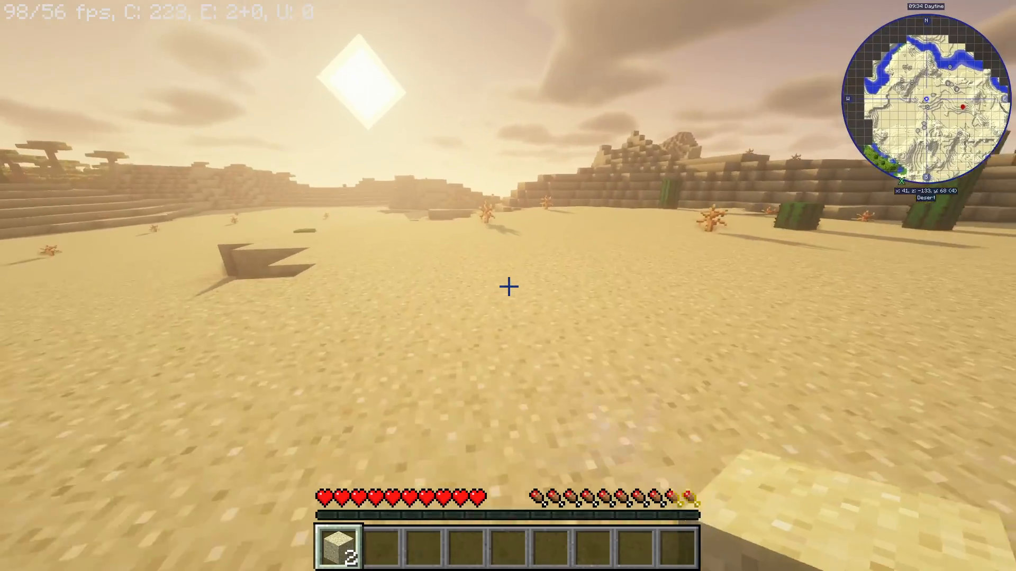
pyautogui.press('w')
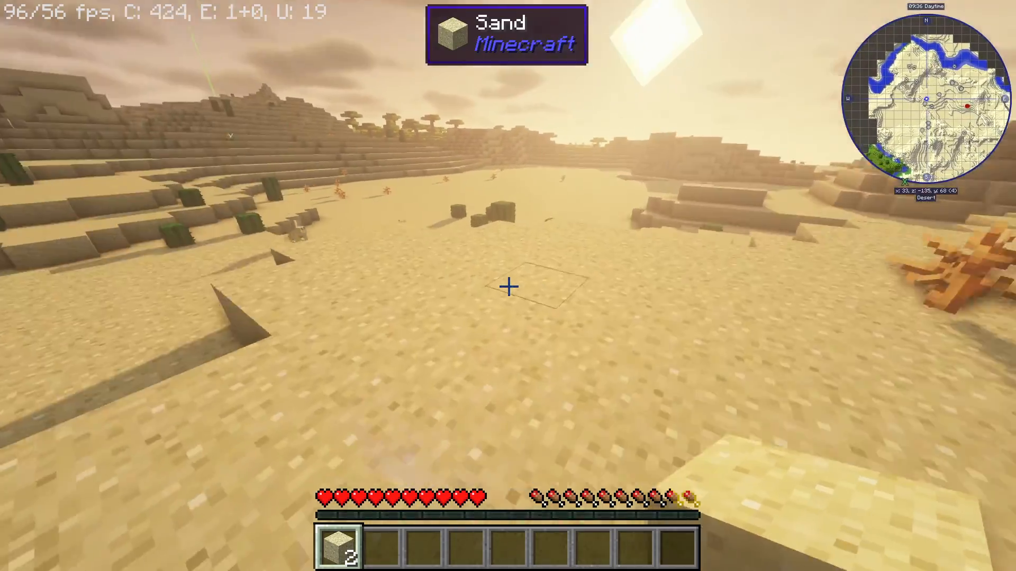
pyautogui.press('w')
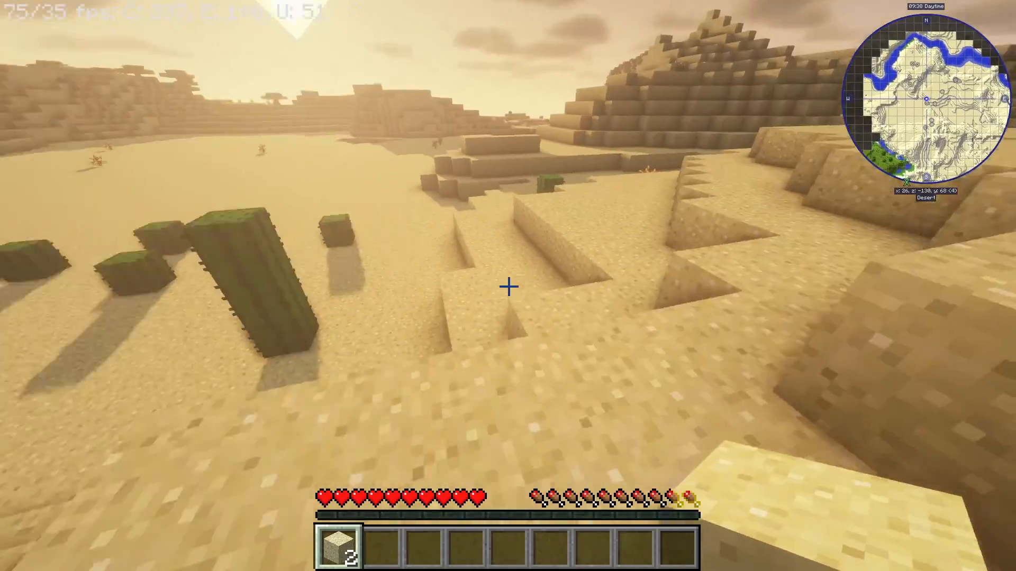
pyautogui.press('w')
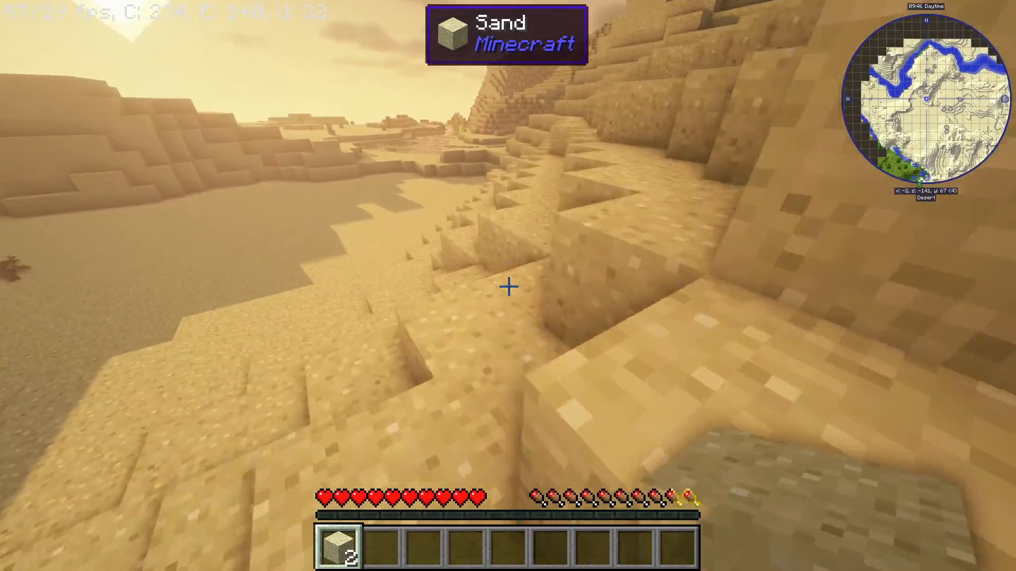
pyautogui.press('w')
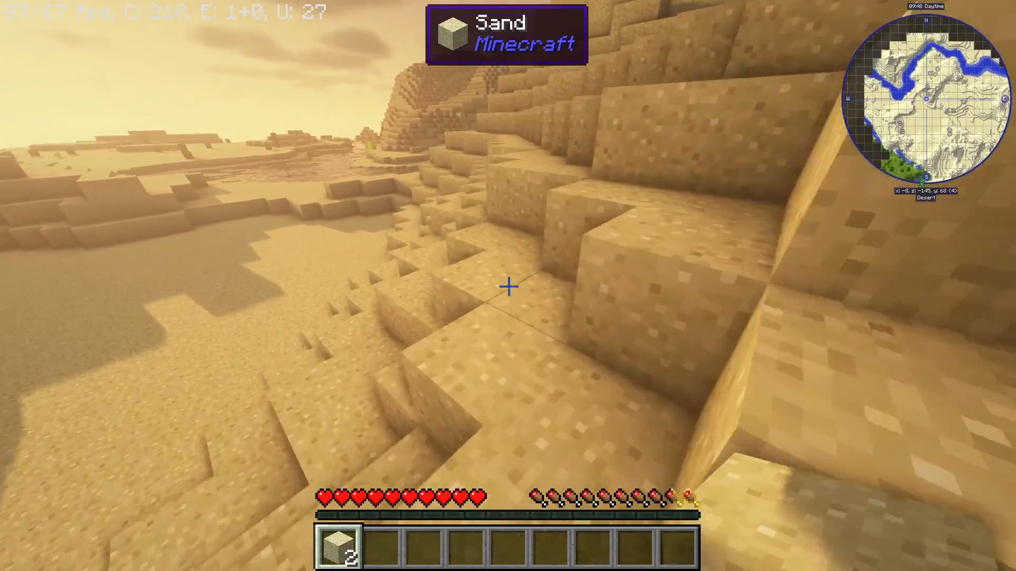
pyautogui.press('w')
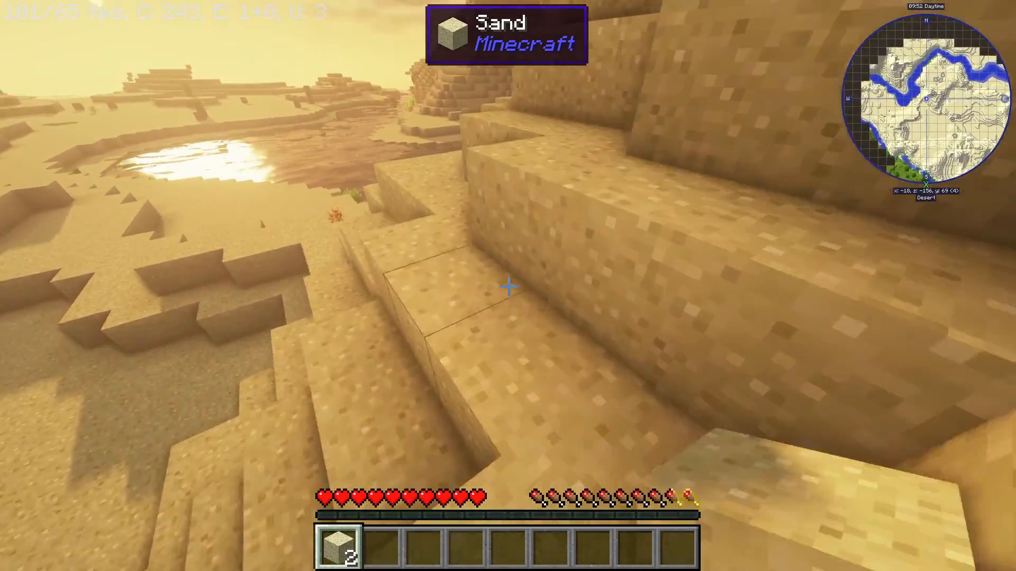
pyautogui.press('w')
pyautogui.press('w')
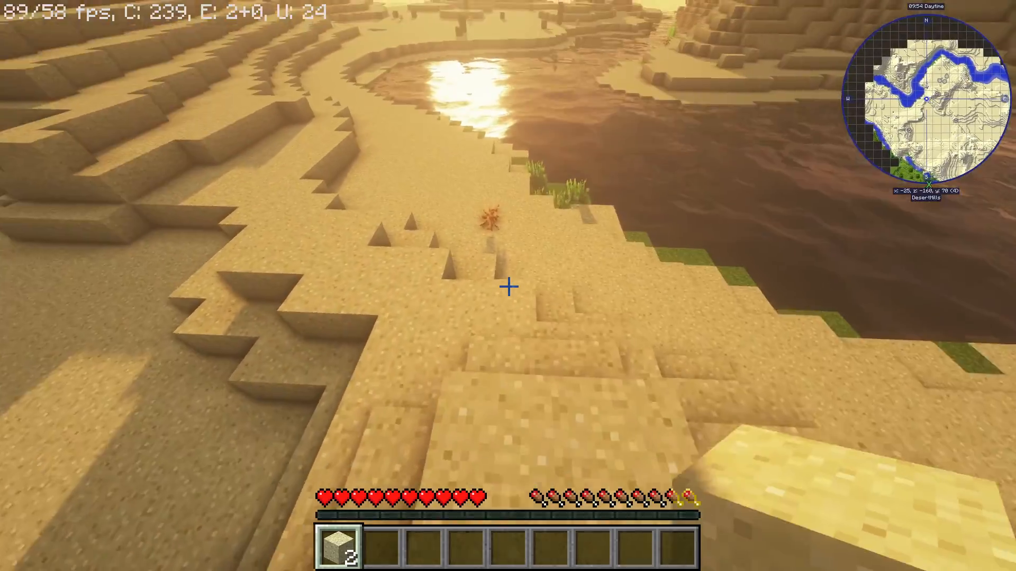
pyautogui.press('w')
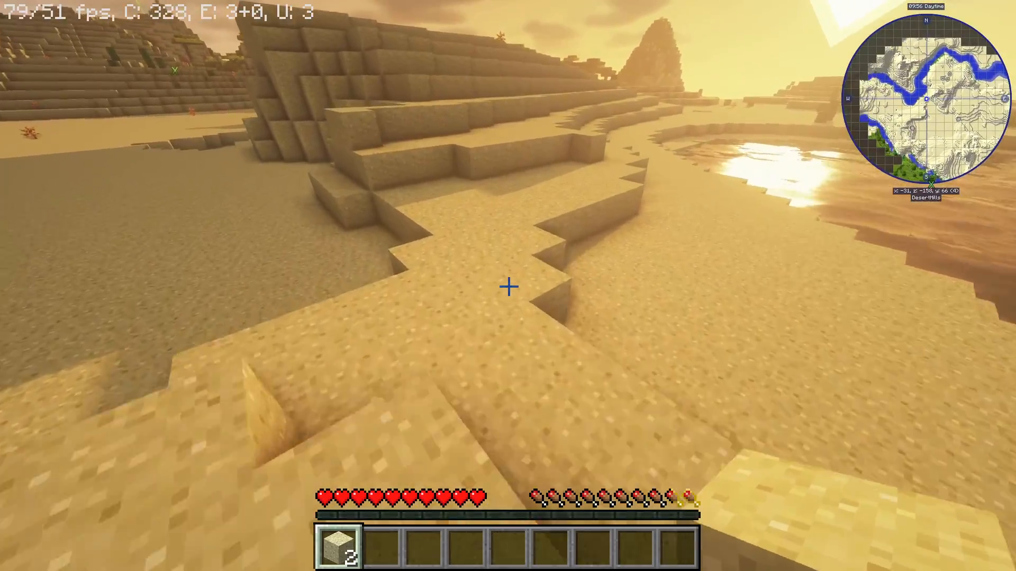
pyautogui.press('w')
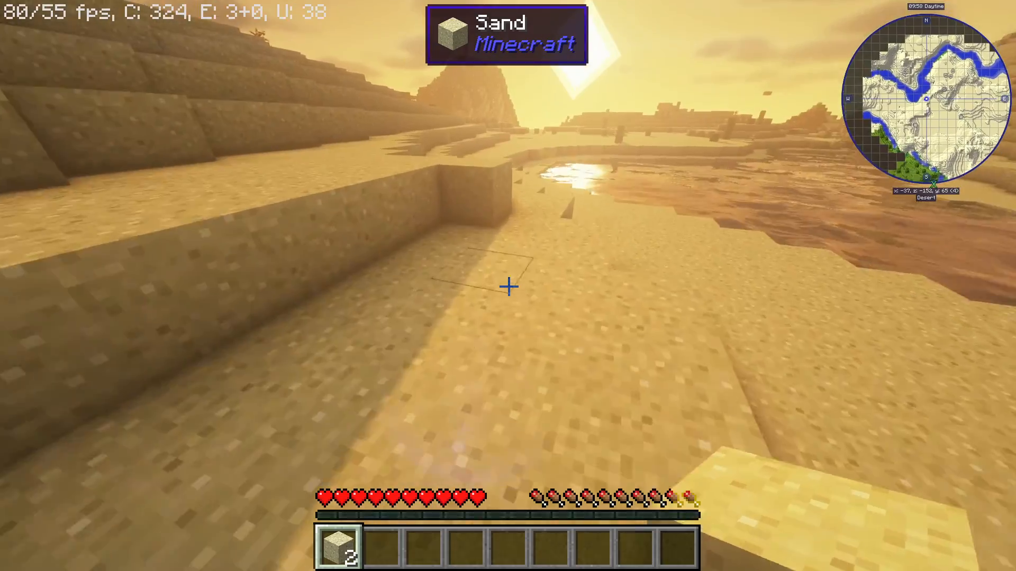
pyautogui.press('w')
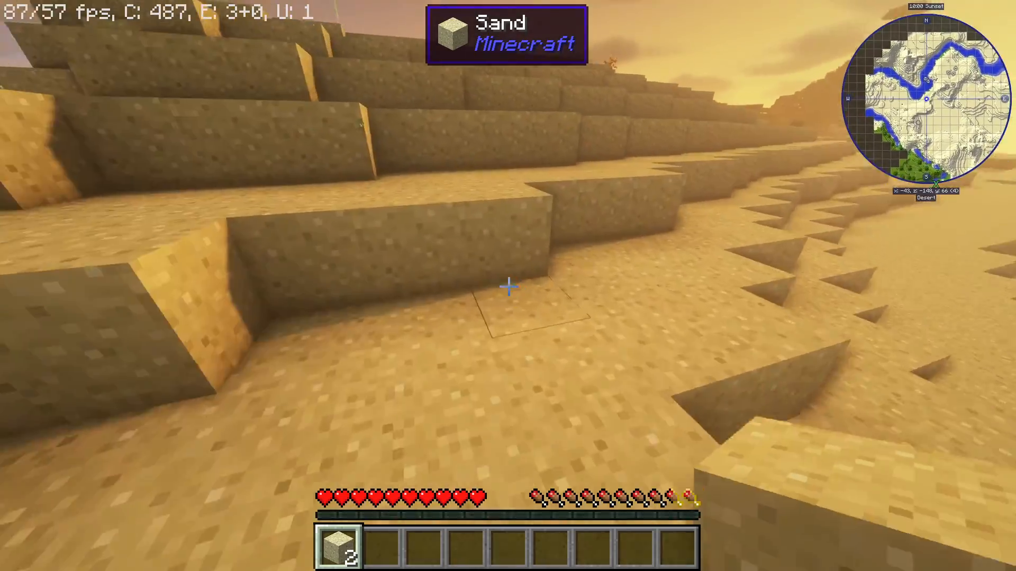
pyautogui.press('w')
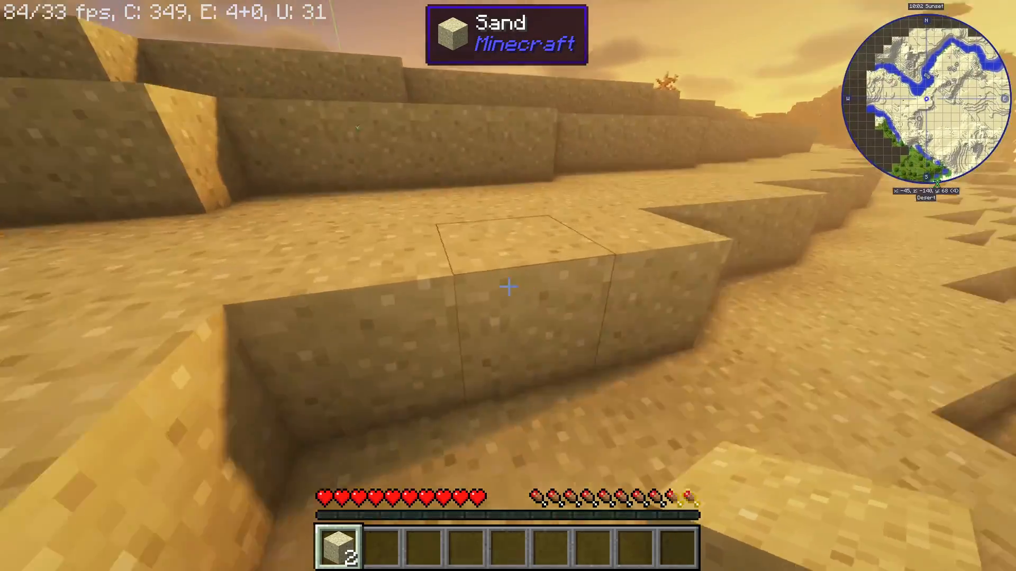
pyautogui.press('w')
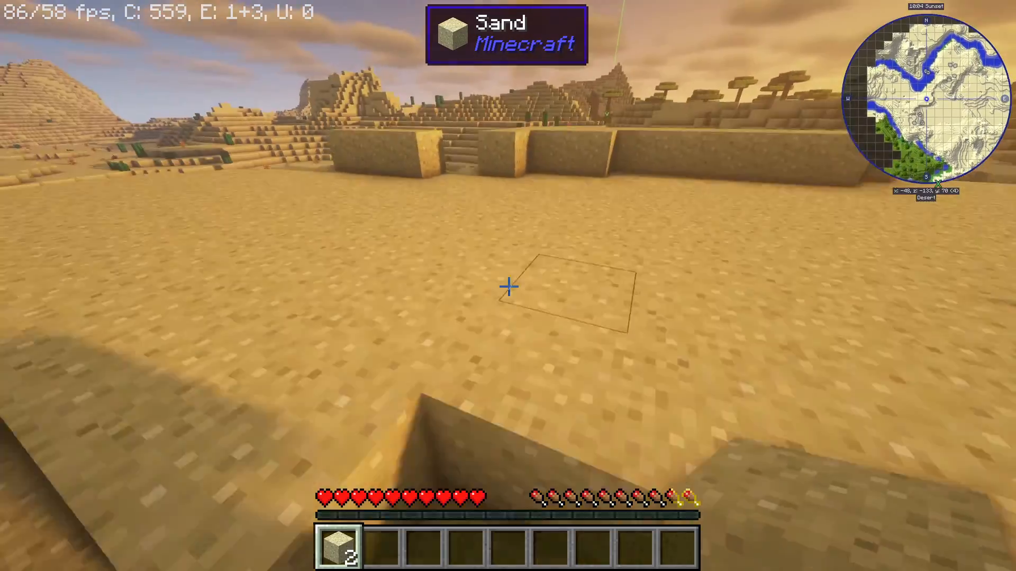
pyautogui.press('w')
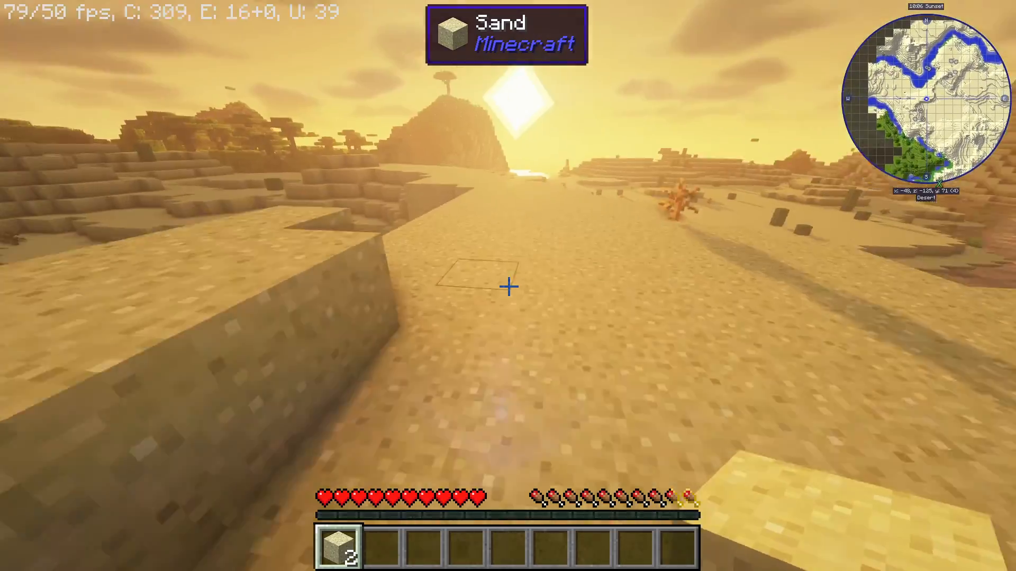
pyautogui.press('w')
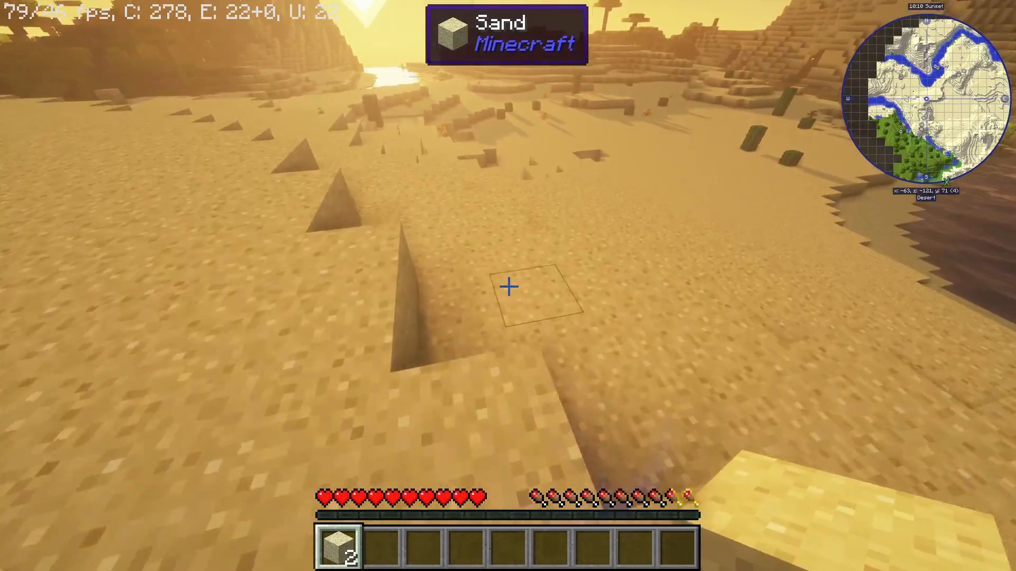
# Keep walking through the desert past the lake and along the sandstone terraces as sunset falls.
pyautogui.press('w')
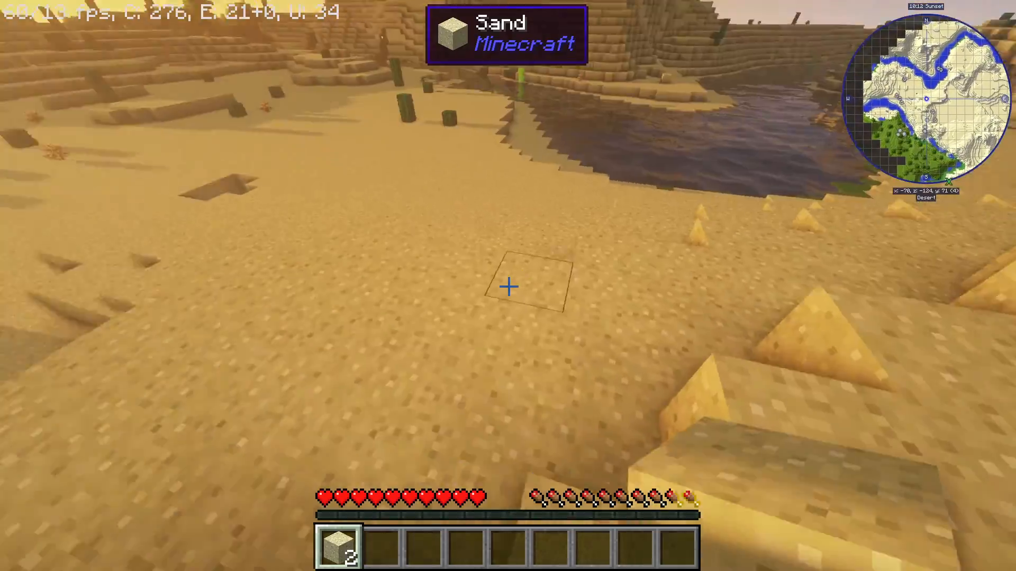
pyautogui.press('w')
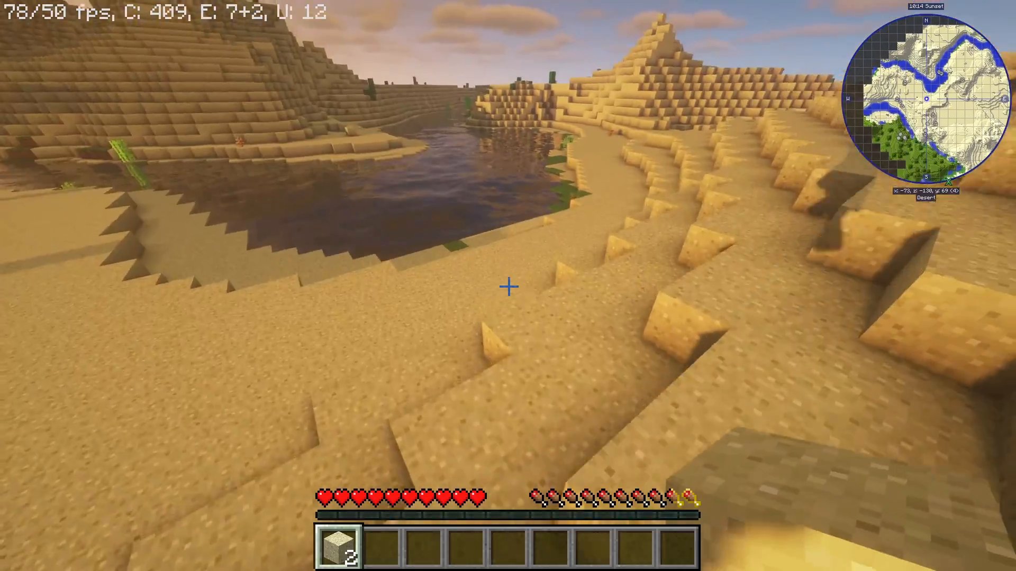
pyautogui.press('w')
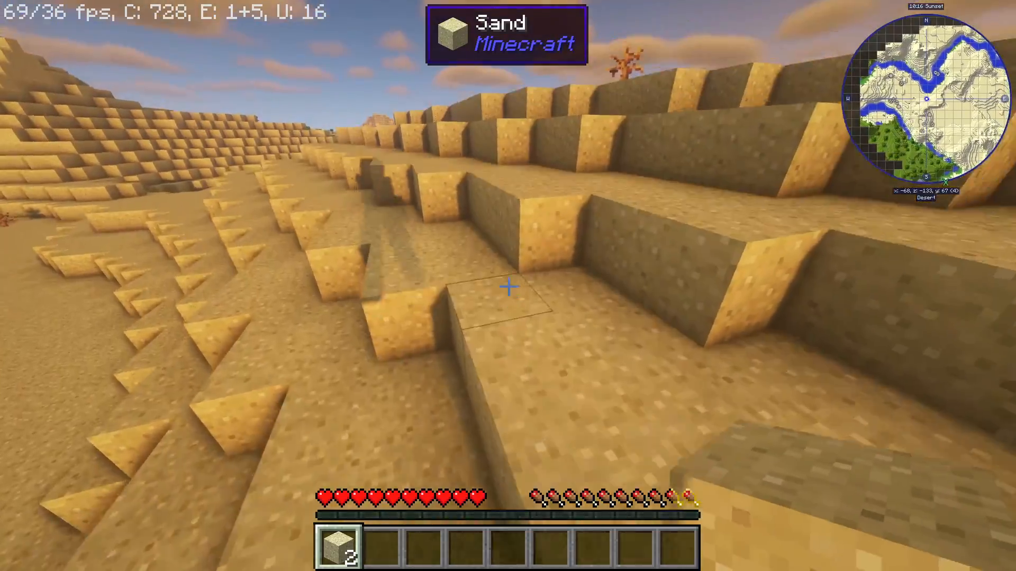
pyautogui.press('w')
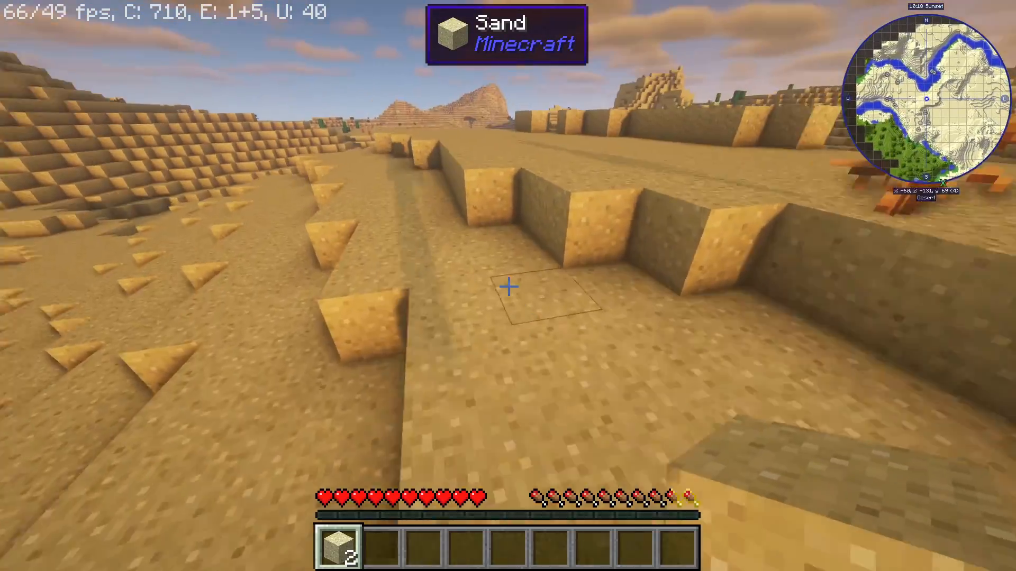
pyautogui.press('w')
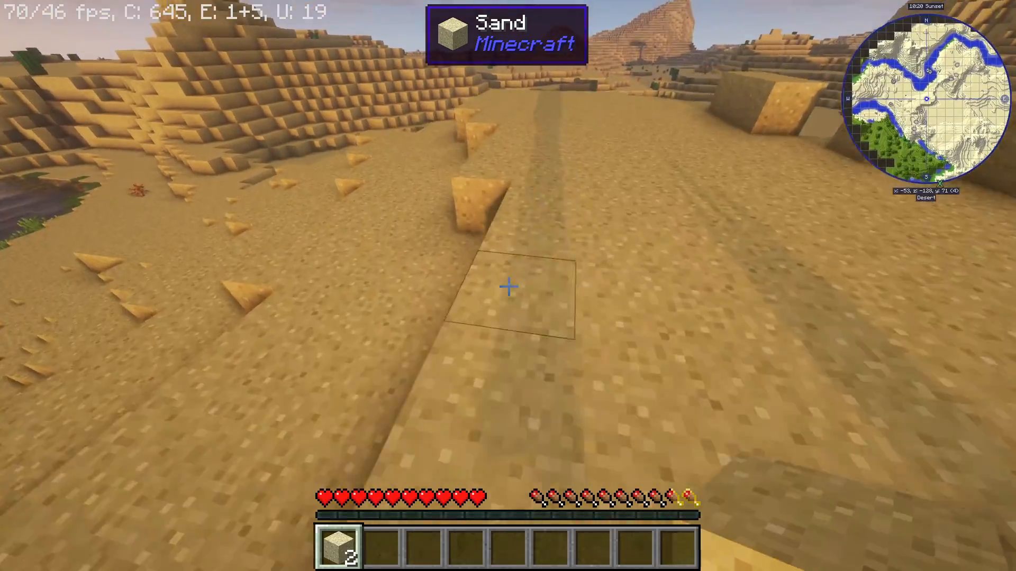
pyautogui.press('w')
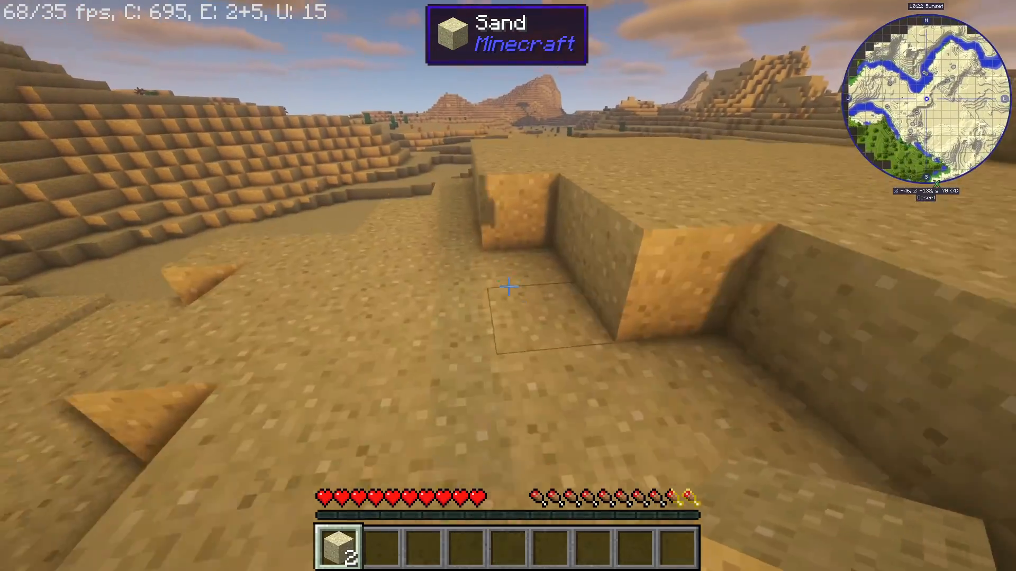
pyautogui.press('w')
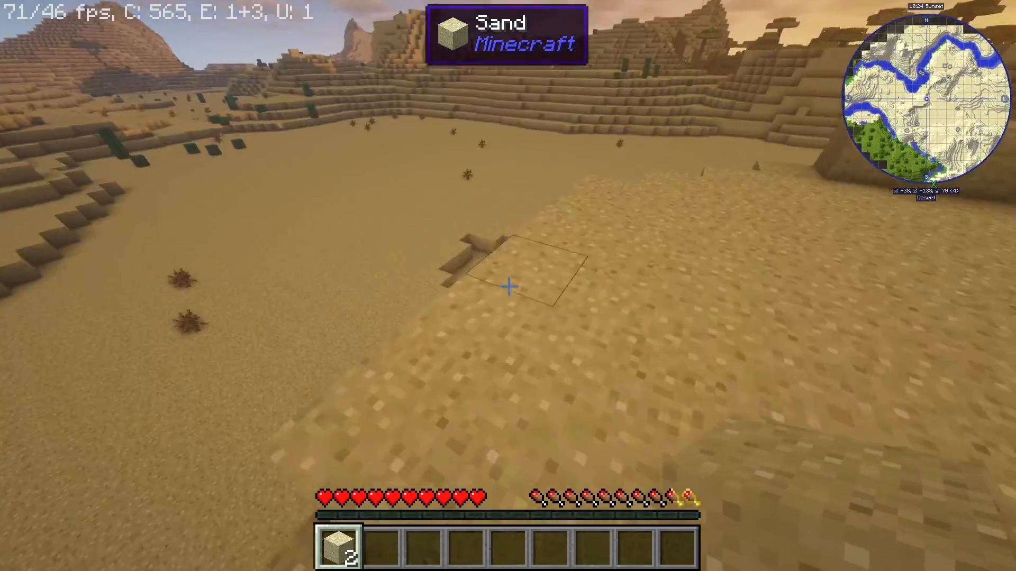
pyautogui.press('w')
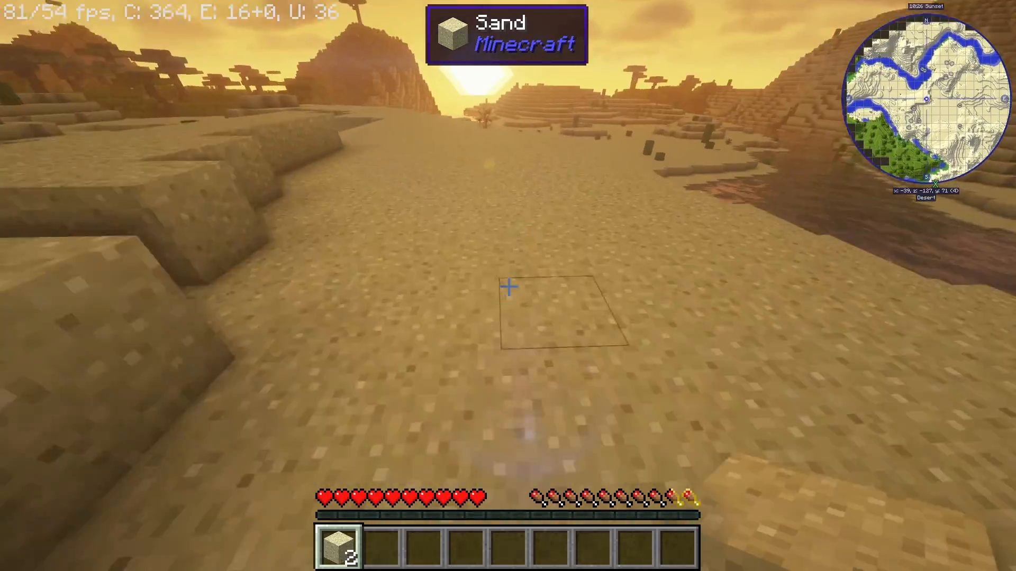
pyautogui.press('w')
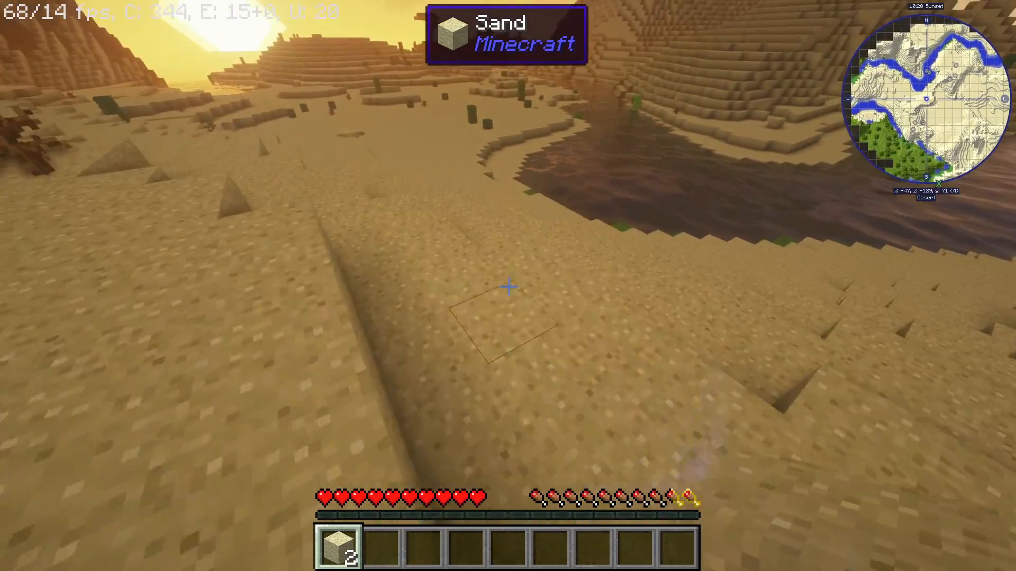
pyautogui.press('w')
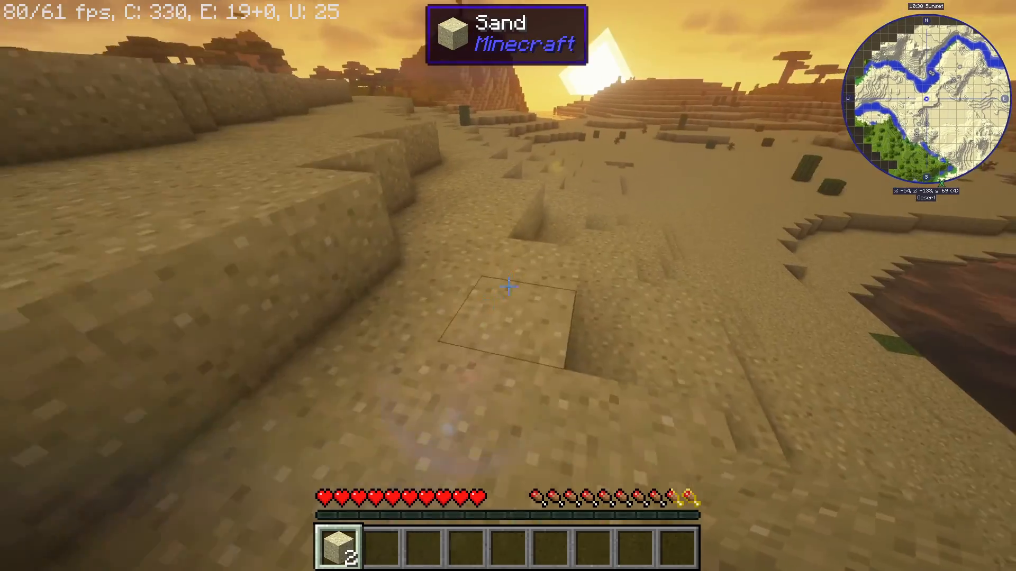
pyautogui.press('w')
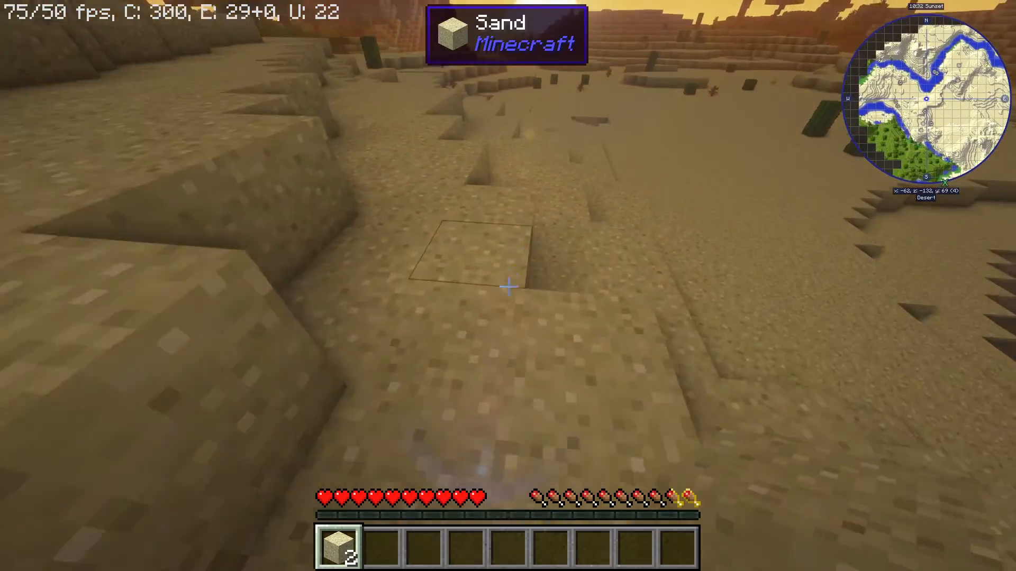
pyautogui.press('w')
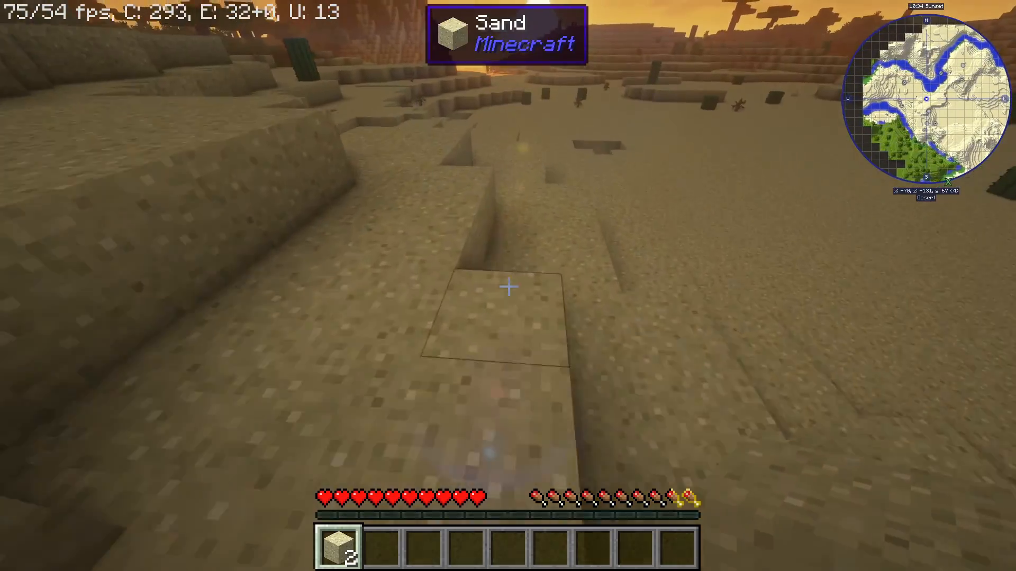
pyautogui.press('w')
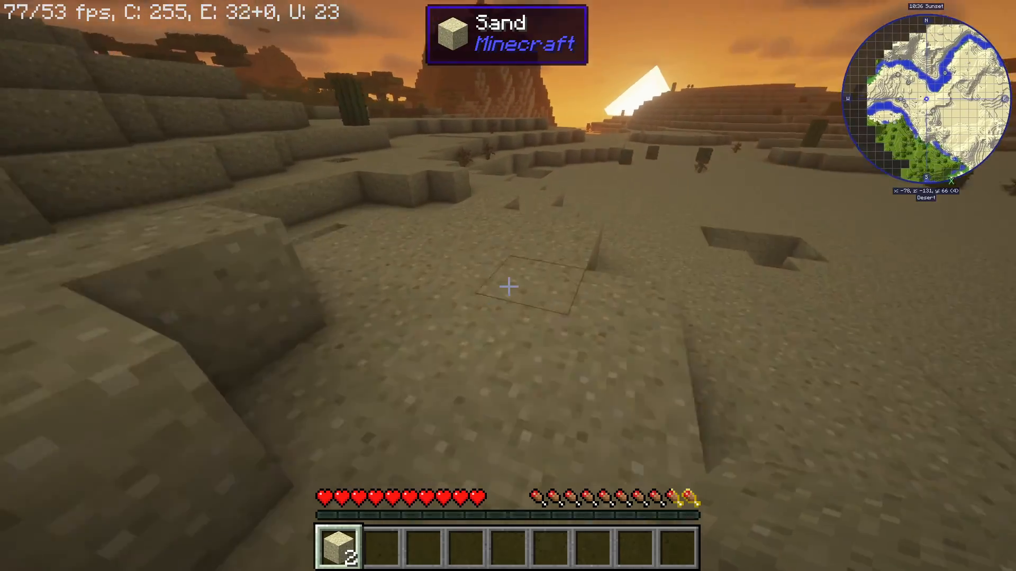
pyautogui.press('w')
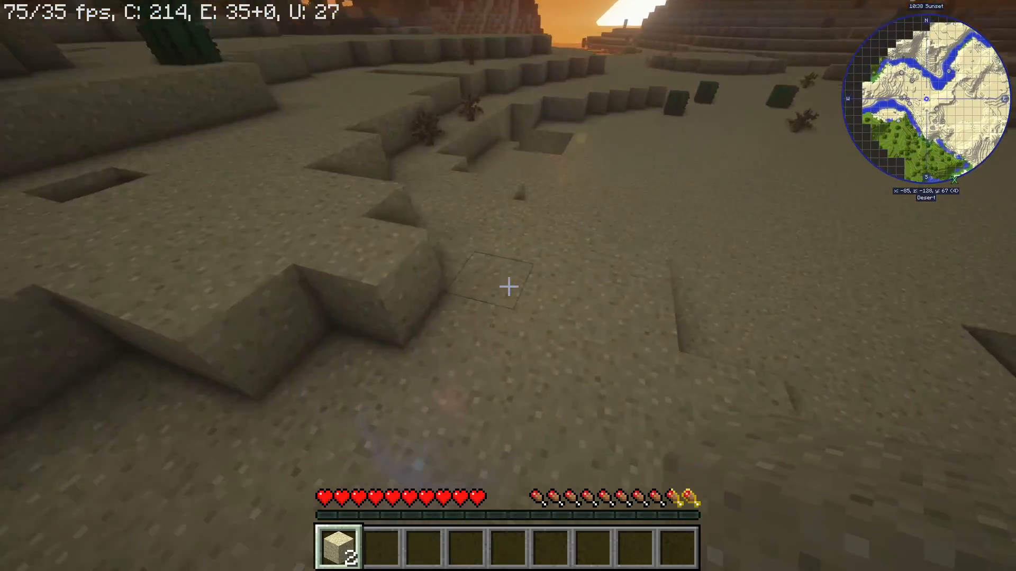
pyautogui.press('w')
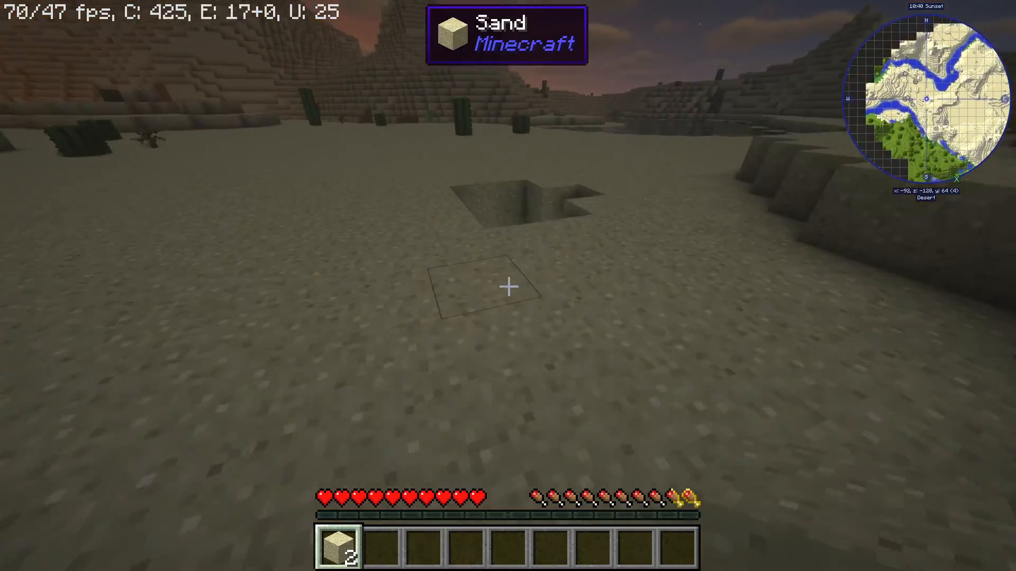
# Drop into the pit in the sand and move and jump around inside the dark underground cave.
pyautogui.press('w')
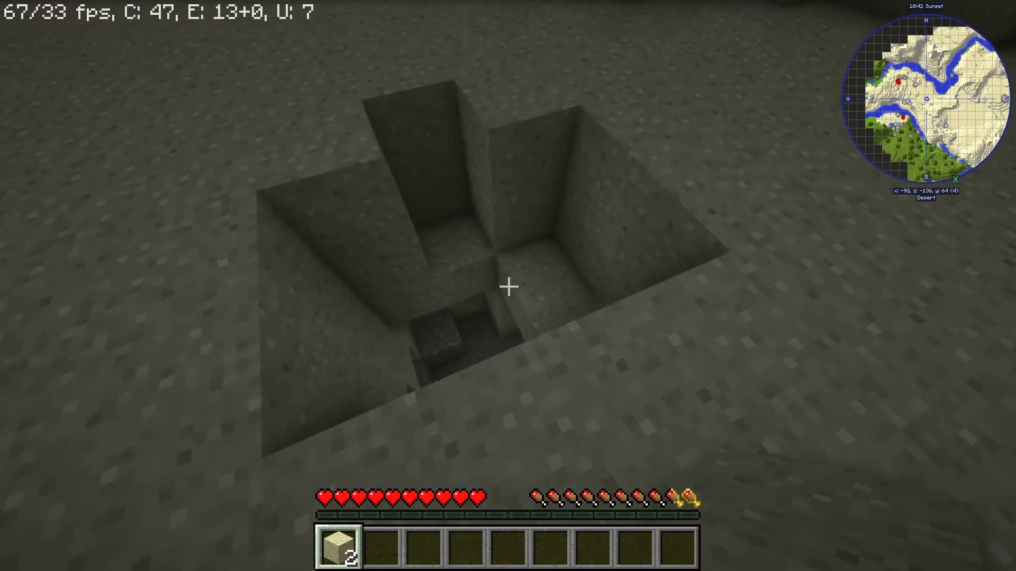
pyautogui.press('w')
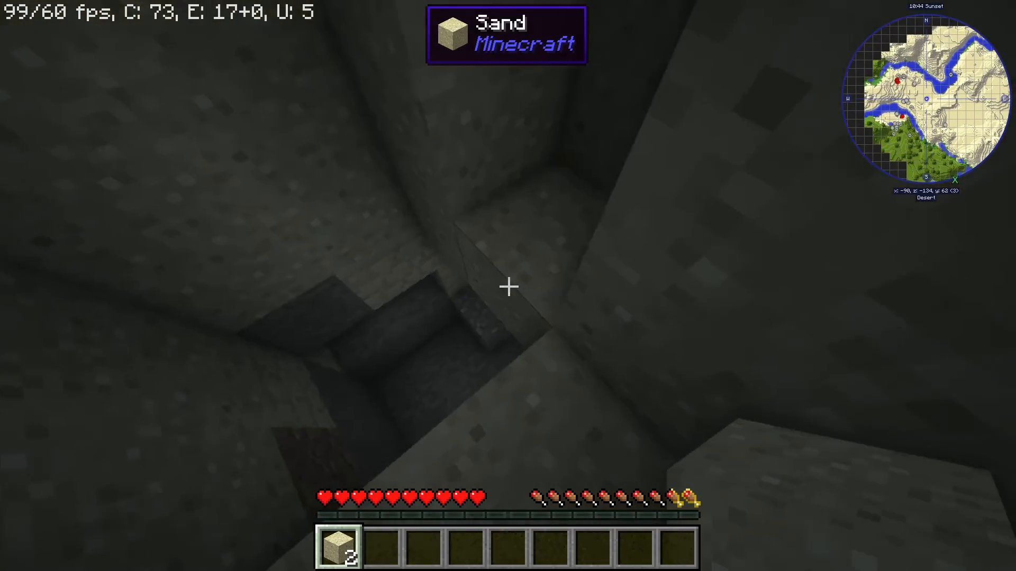
pyautogui.press('w')
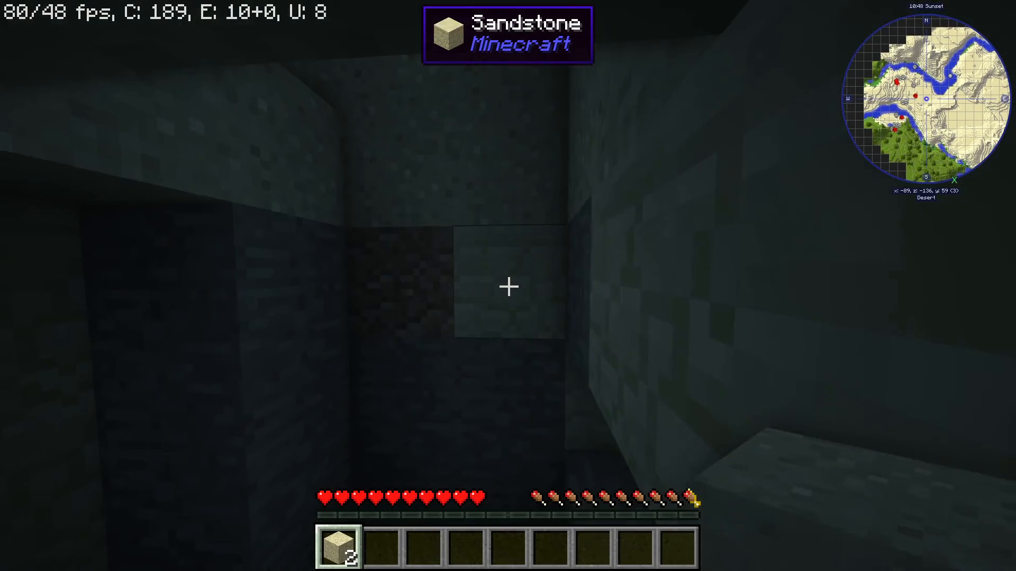
pyautogui.press('w')
pyautogui.press('space')
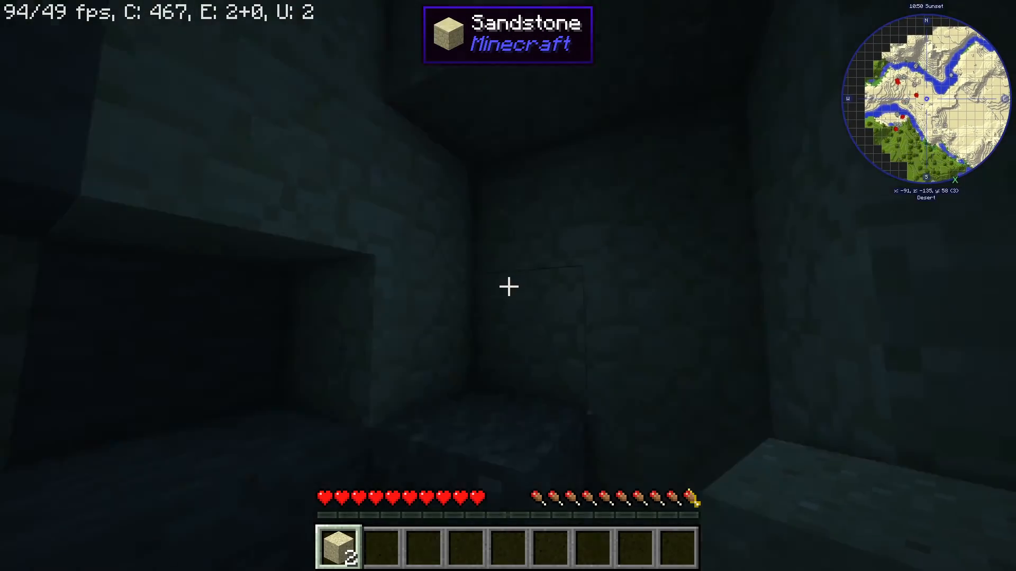
pyautogui.press('w')
pyautogui.press('space')
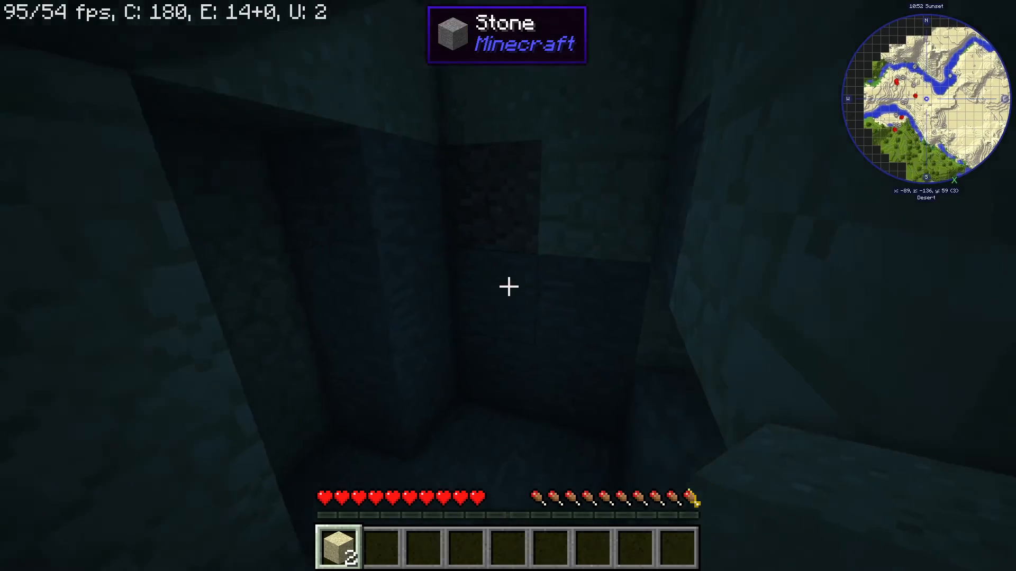
pyautogui.press('w')
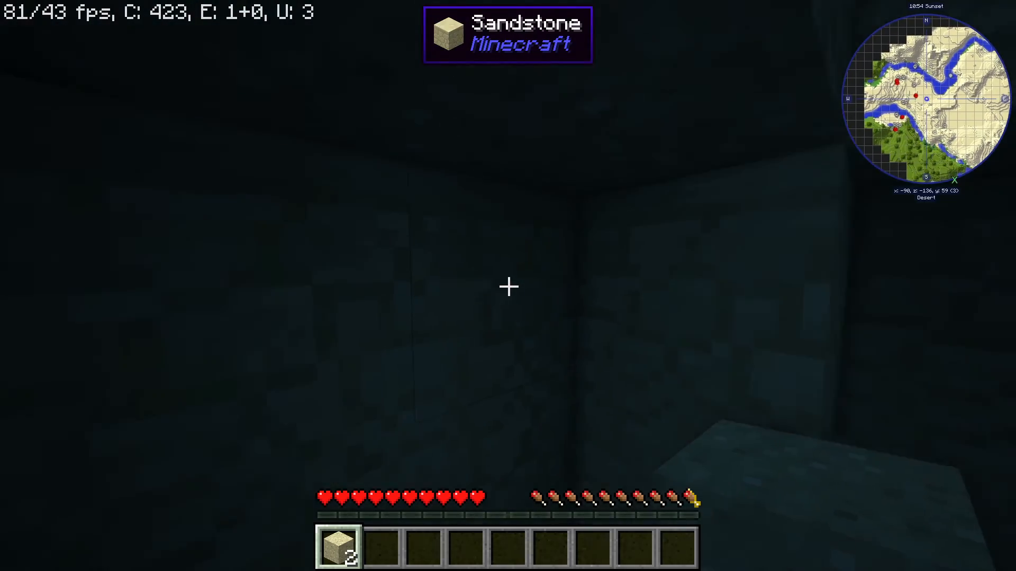
pyautogui.press('w')
pyautogui.press('w')
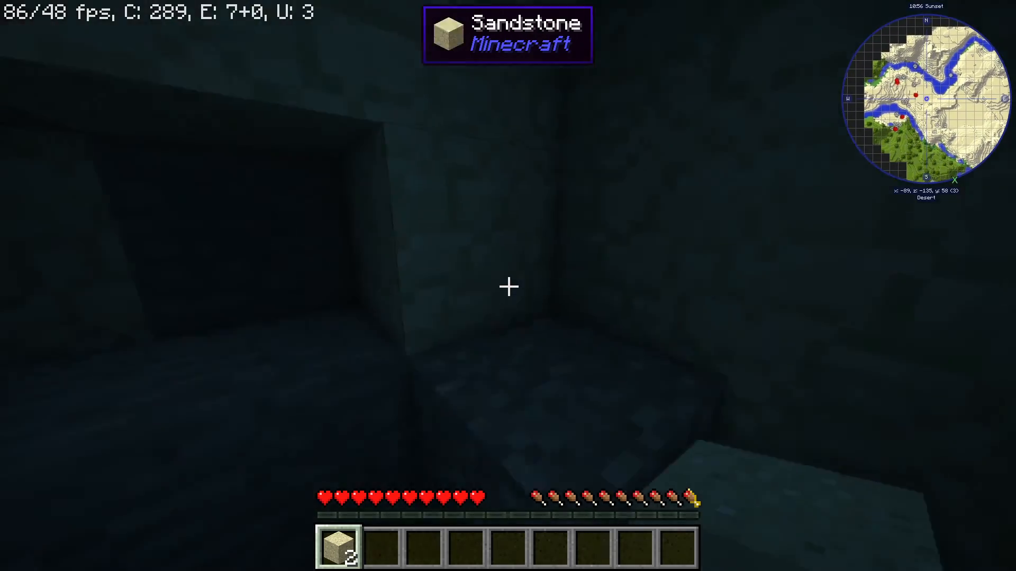